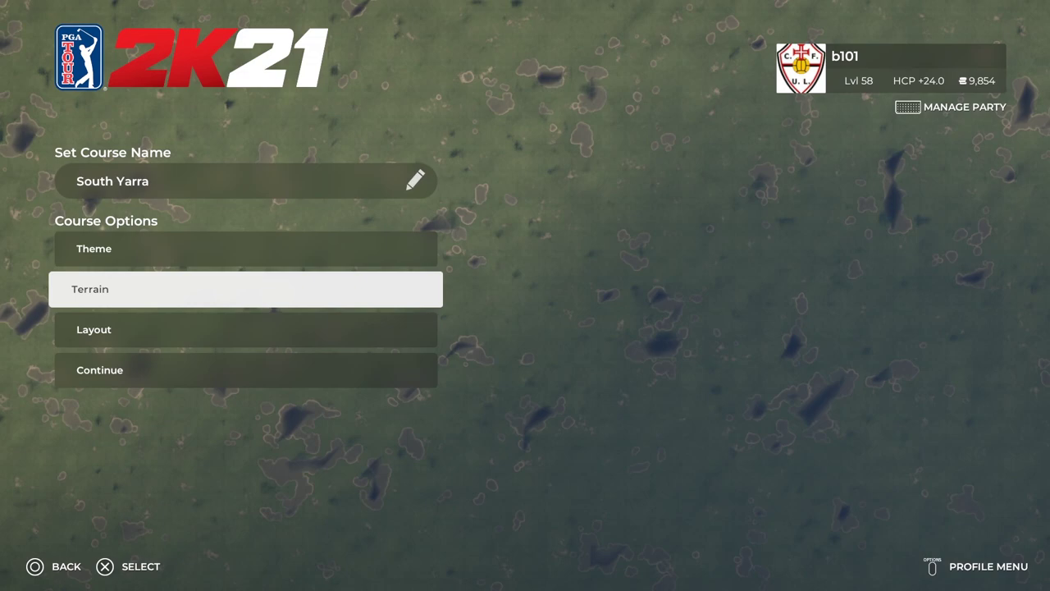
Apply the Countryside theme to South Yarra and continue so the course saves
{"action": "key", "text": "Down"}
{"action": "key", "text": "Return"}
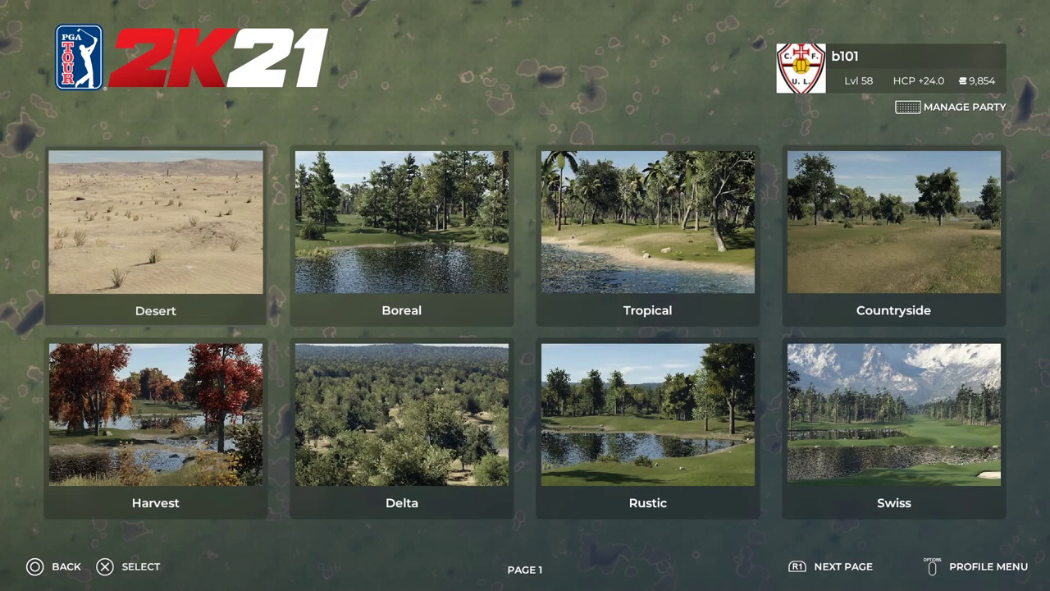
{"action": "key", "text": "Right"}
{"action": "key", "text": "Right"}
{"action": "key", "text": "Right"}
{"action": "key", "text": "Return"}
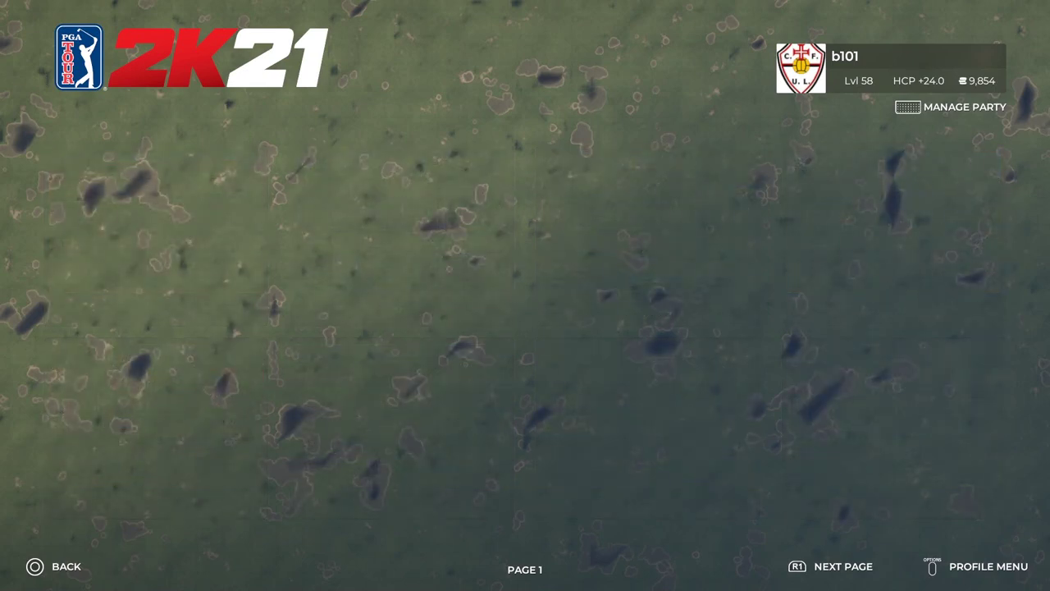
{"action": "key", "text": "Up"}
{"action": "key", "text": "Up"}
{"action": "key", "text": "Return"}
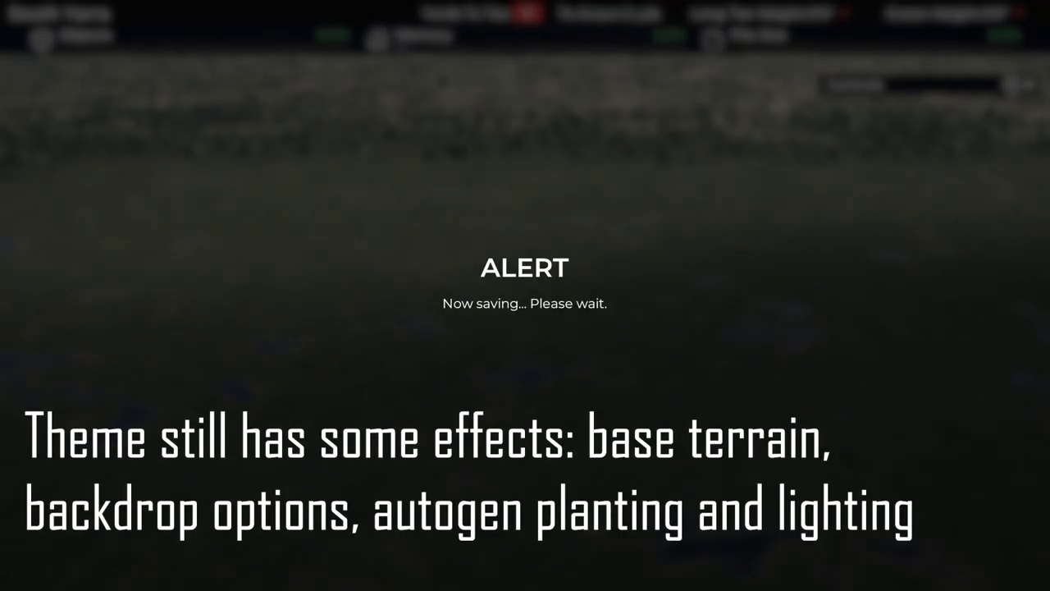
Dismiss the save notice and bring up Sculpt Land in the EDIT tab
{"action": "key", "text": "Return"}
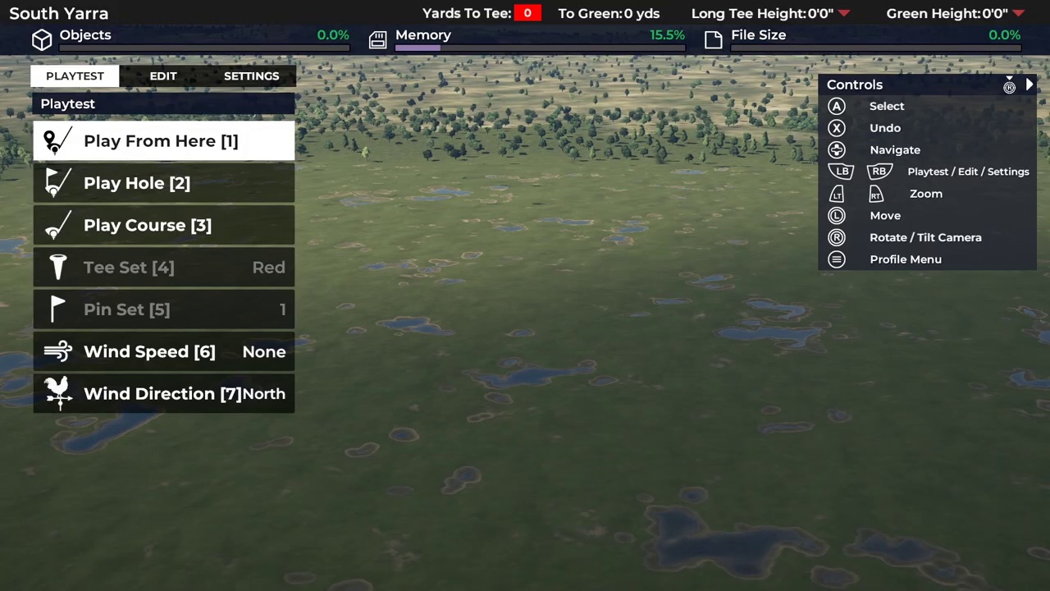
{"action": "key", "text": "e"}
{"action": "key", "text": "Down"}
{"action": "key", "text": "Up"}
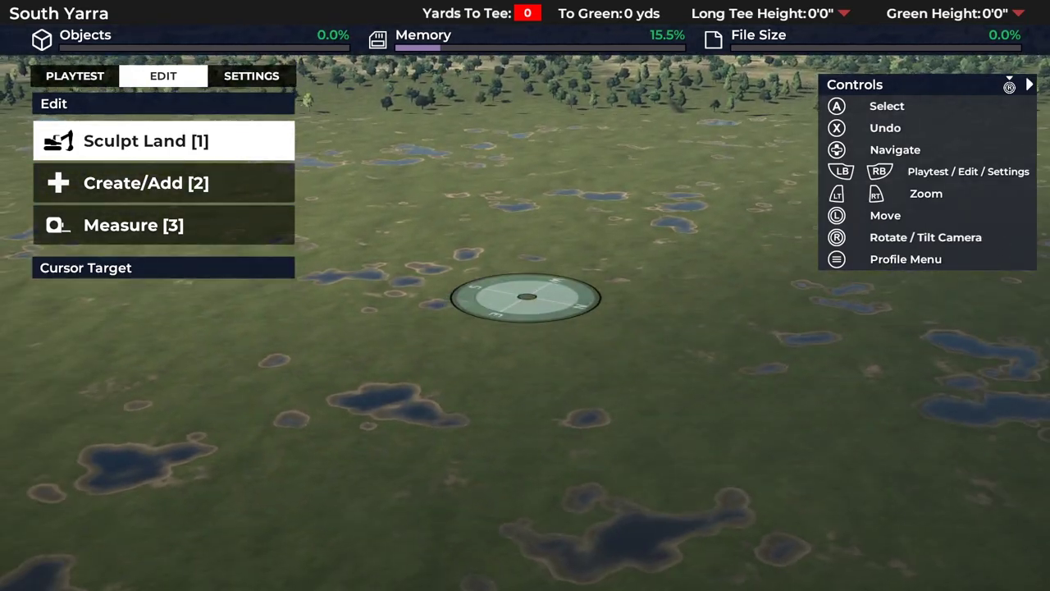
{"action": "key", "text": "1"}
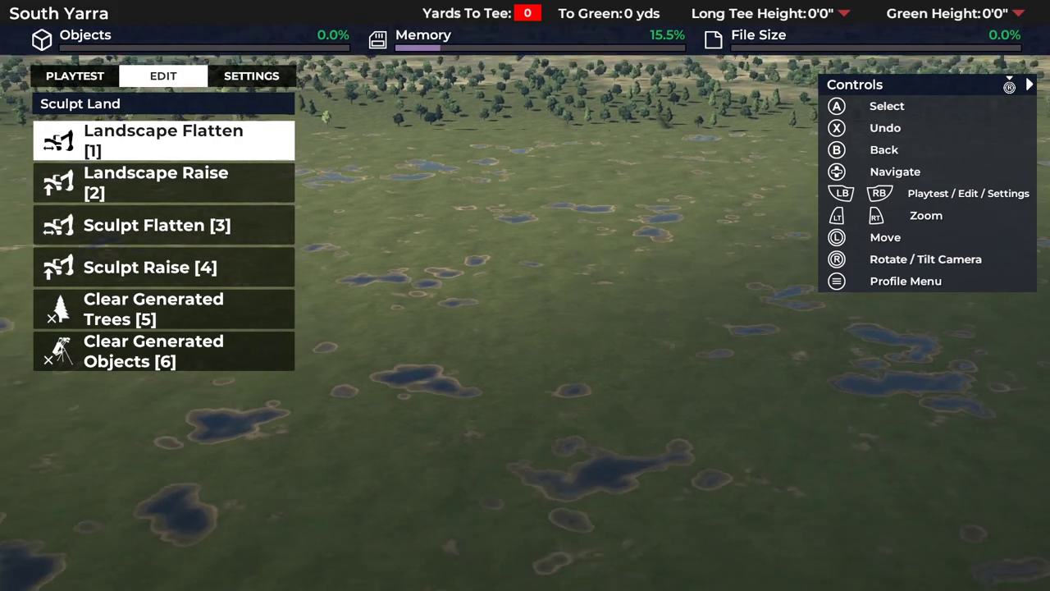
Flatten a large area to 0 ft using the square Landscape Flatten brush from page 5/5
{"action": "key", "text": "1"}
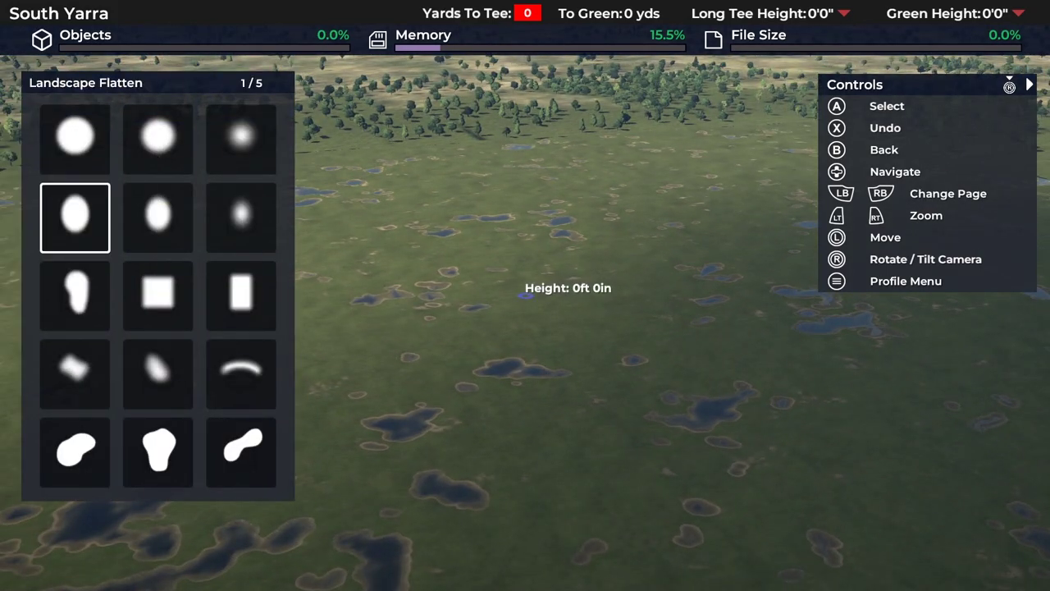
{"action": "key", "text": "q"}
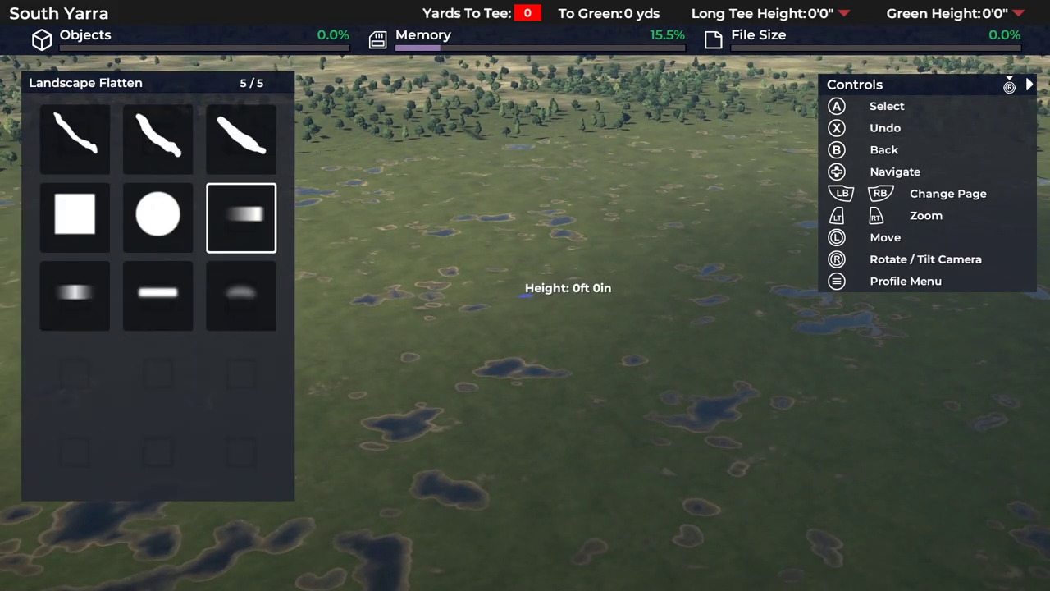
{"action": "key", "text": "Left"}
{"action": "key", "text": "Left"}
{"action": "key", "text": "Return"}
{"action": "key", "text": "w"}
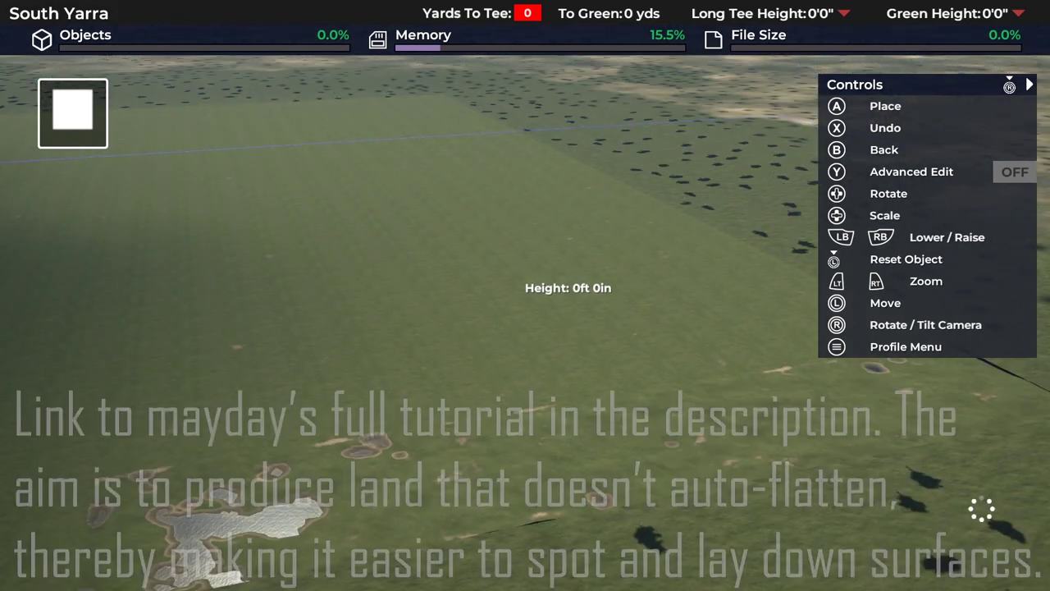
{"action": "key", "text": "Escape"}
{"action": "key", "text": "Escape"}
{"action": "key", "text": "Down"}
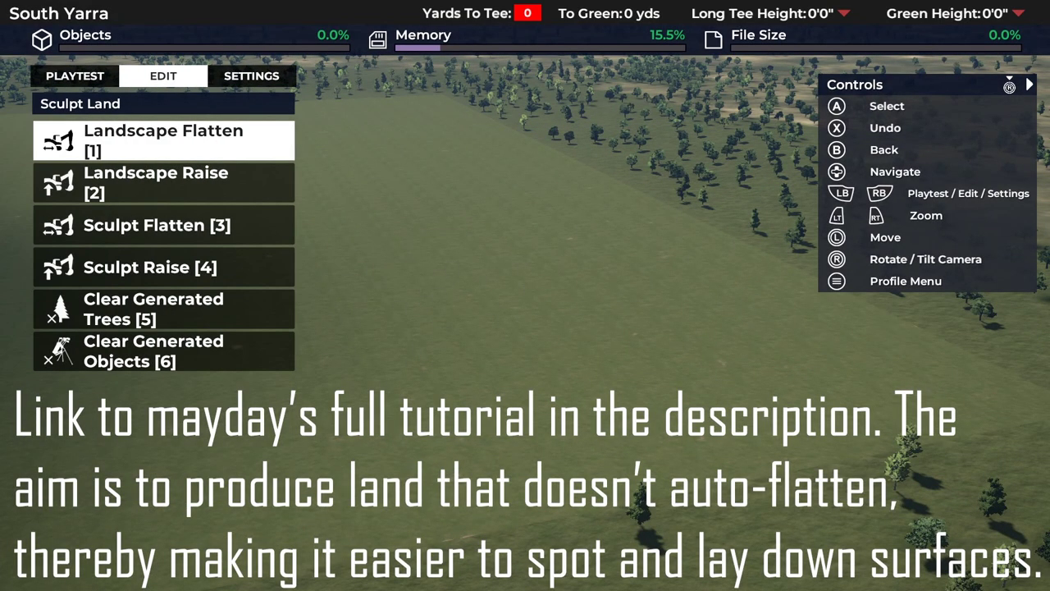
{"action": "key", "text": "Return"}
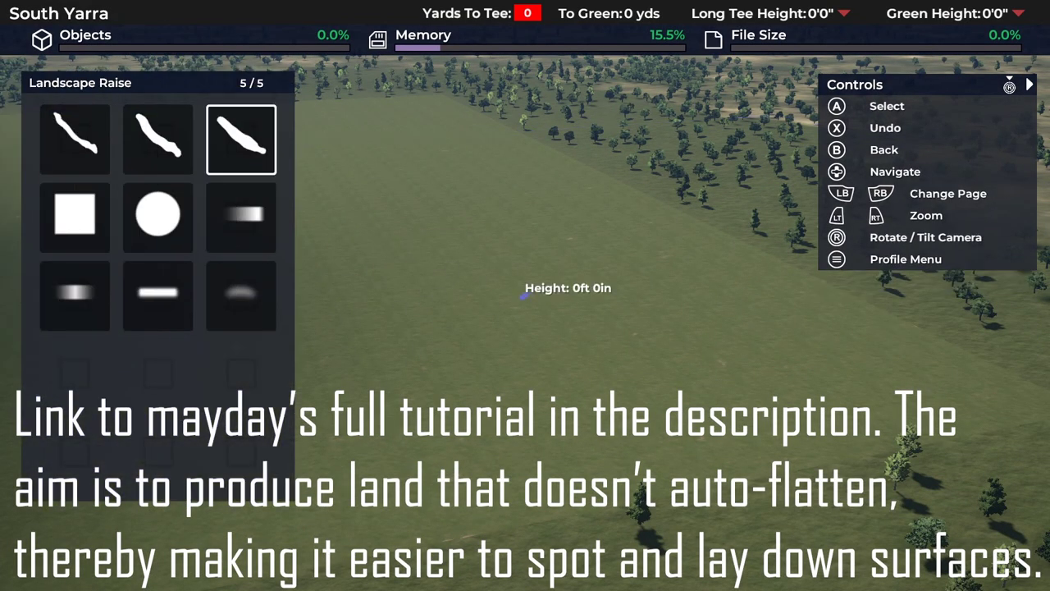
{"action": "key", "text": "Left"}
{"action": "key", "text": "Down"}
{"action": "key", "text": "Left"}
{"action": "key", "text": "Return"}
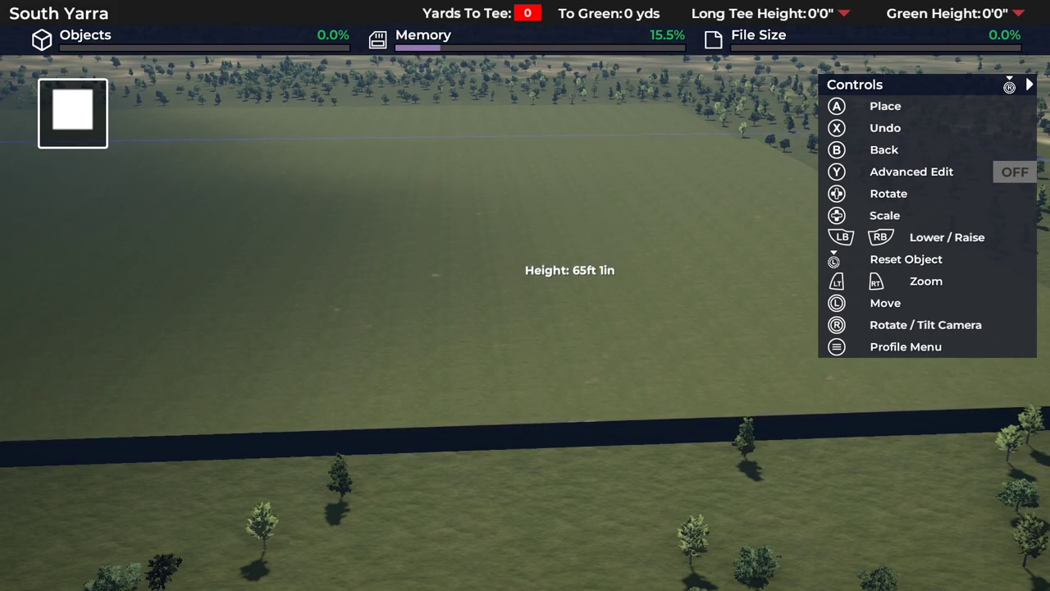
{"action": "key", "text": "Tab"}
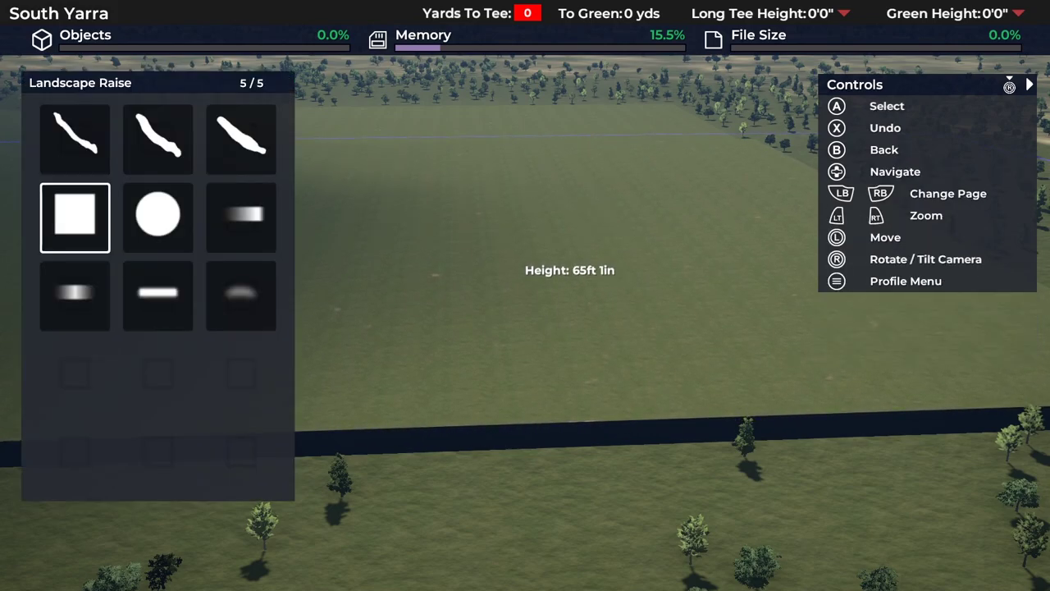
{"action": "key", "text": "ctrl+z"}
{"action": "key", "text": "Escape"}
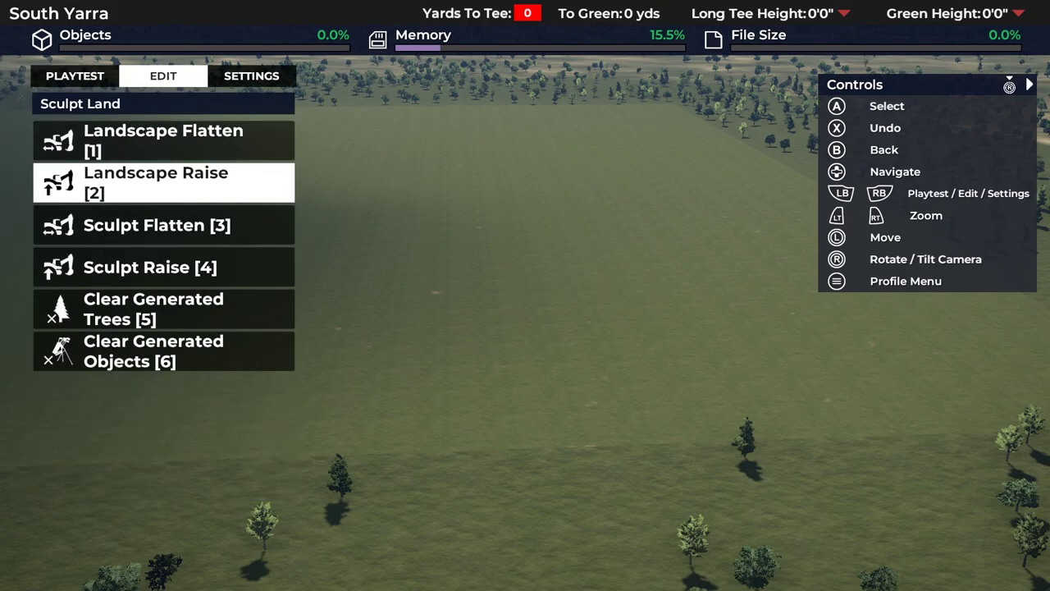
{"action": "key", "text": "Up"}
{"action": "key", "text": "Return"}
{"action": "key", "text": "Return"}
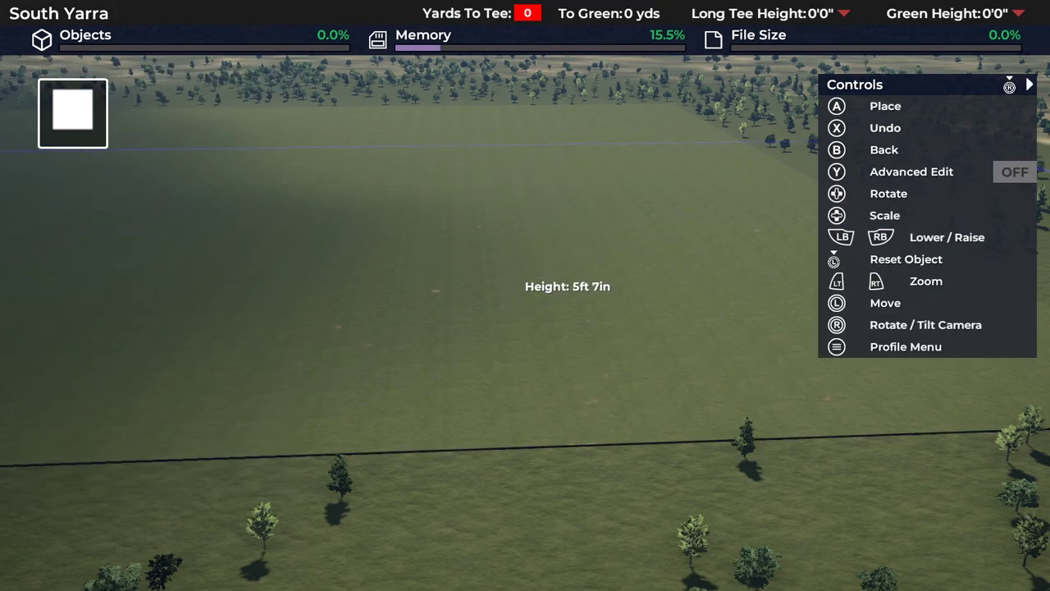
{"action": "key", "text": "e"}
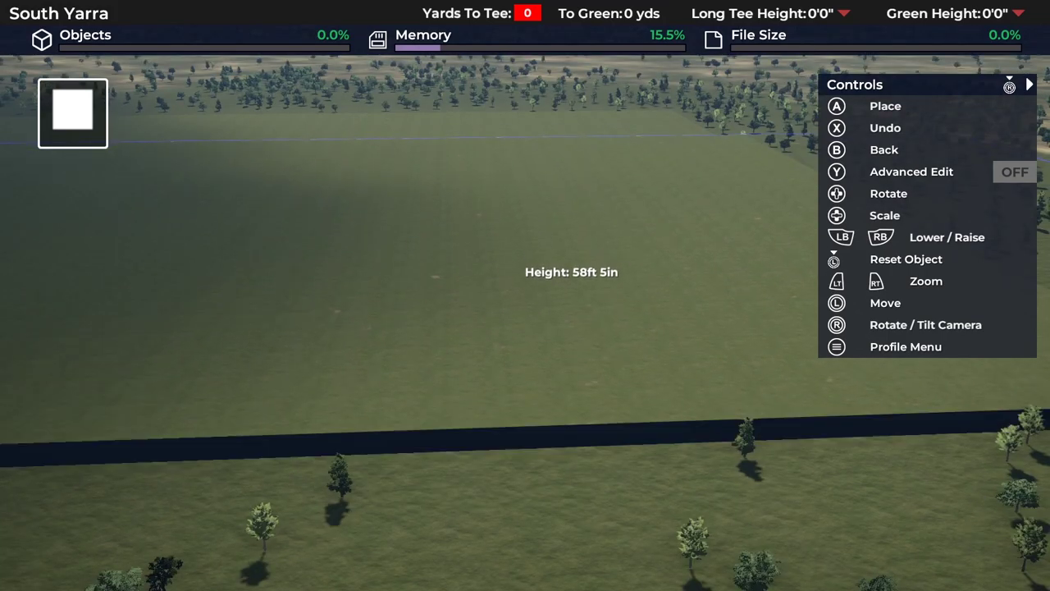
{"action": "key", "text": "a"}
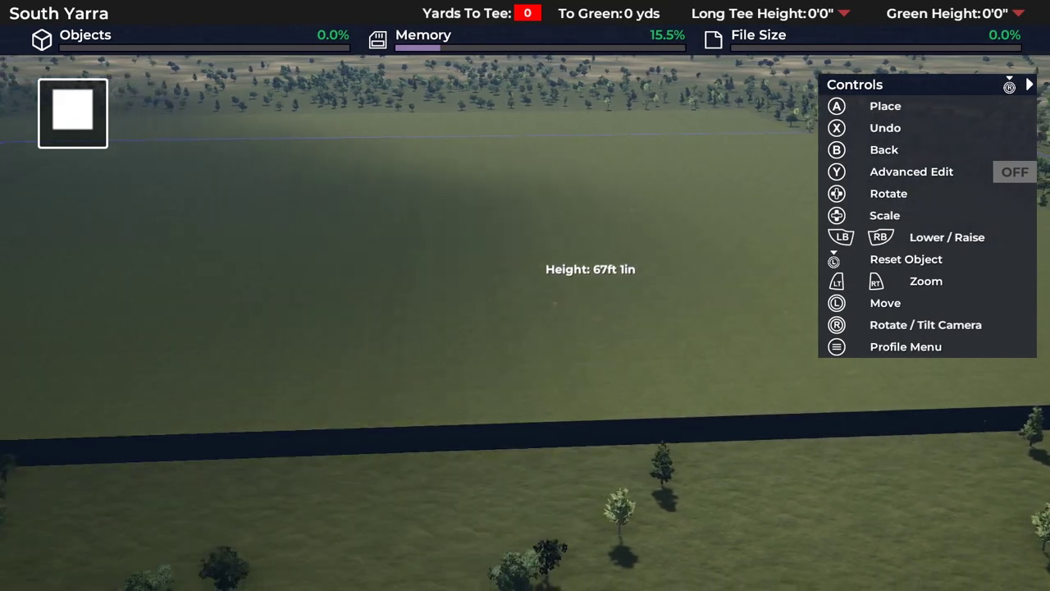
{"action": "key", "text": "ctrl+z"}
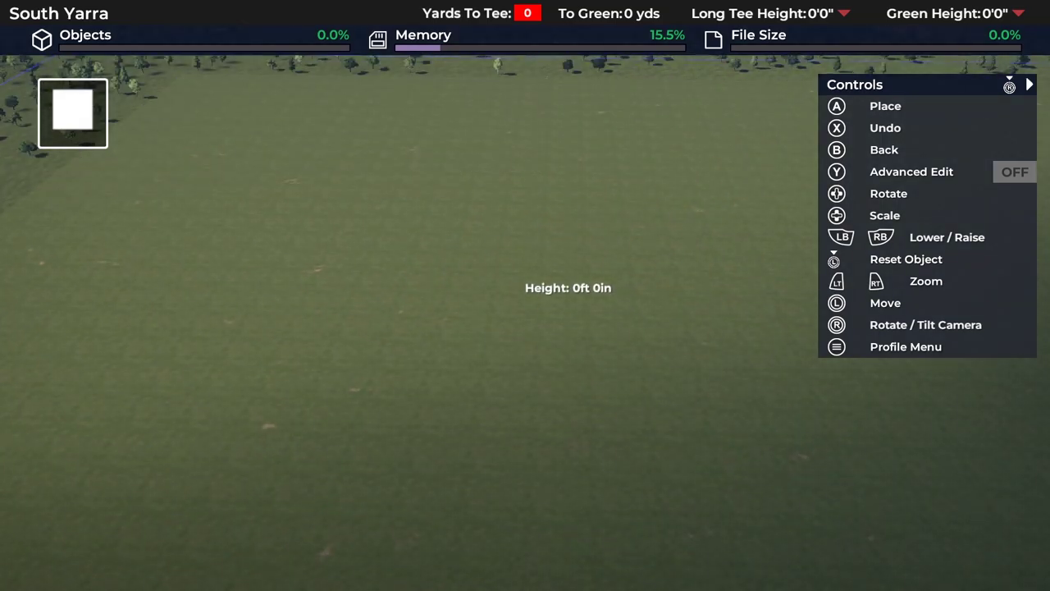
Leave brush placement, glance at the Landscape Raise brushes, and return to the editing tools
{"action": "key", "text": "Escape"}
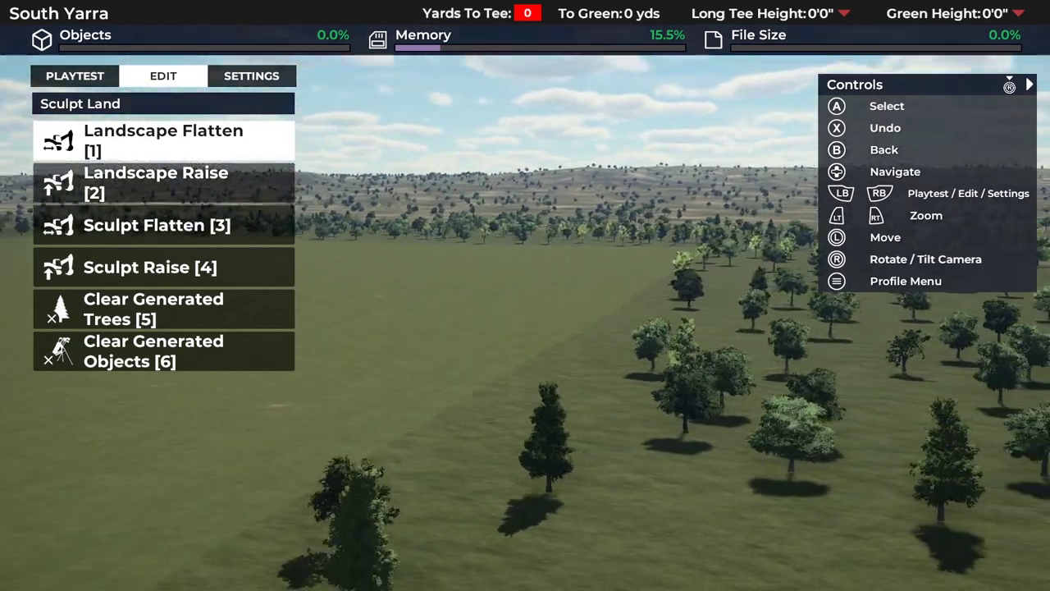
{"action": "key", "text": "Down"}
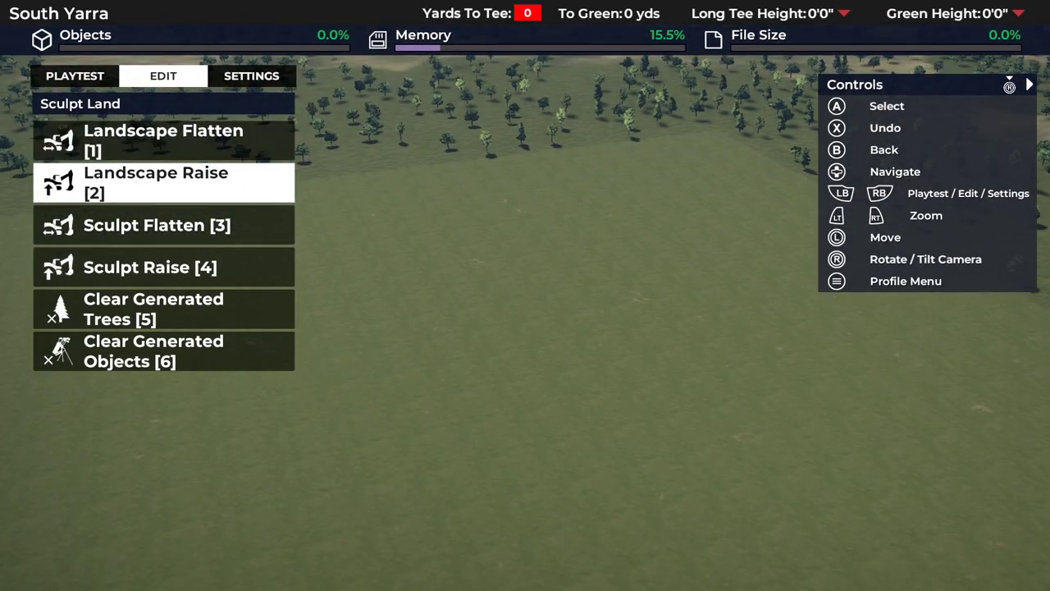
{"action": "key", "text": "Return"}
{"action": "key", "text": "Escape"}
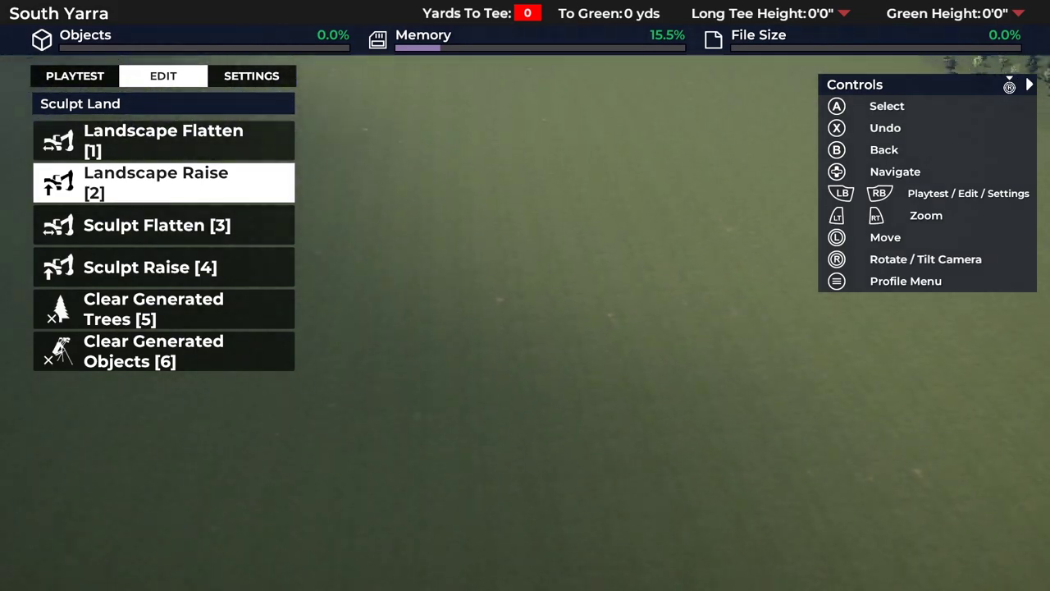
{"action": "key", "text": "e"}
{"action": "key", "text": "q"}
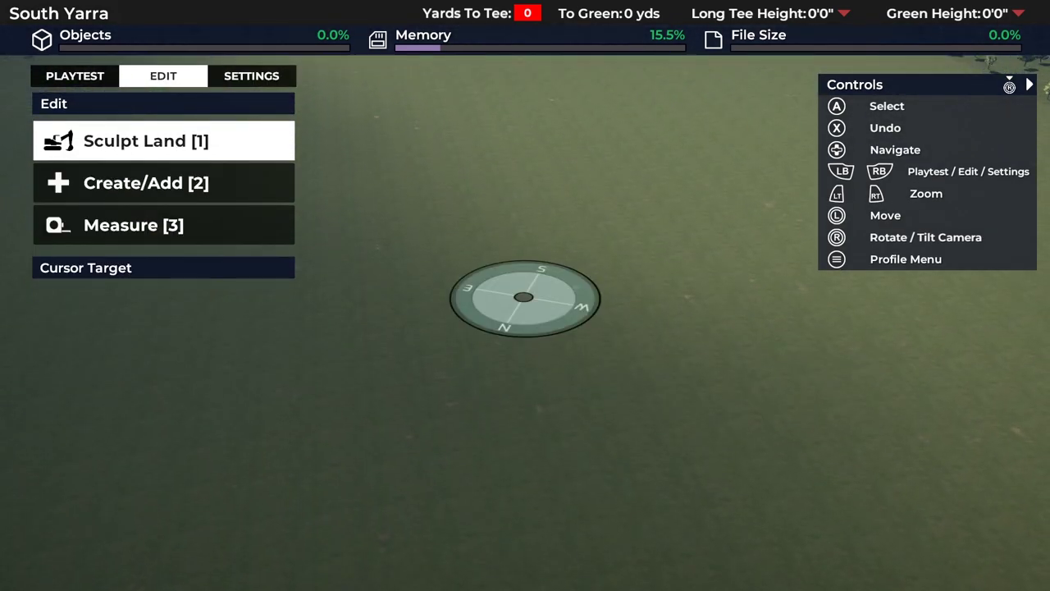
Stretch a measuring line across the flat land to 102.91 yd and orbit around the grid
{"action": "key", "text": "2"}
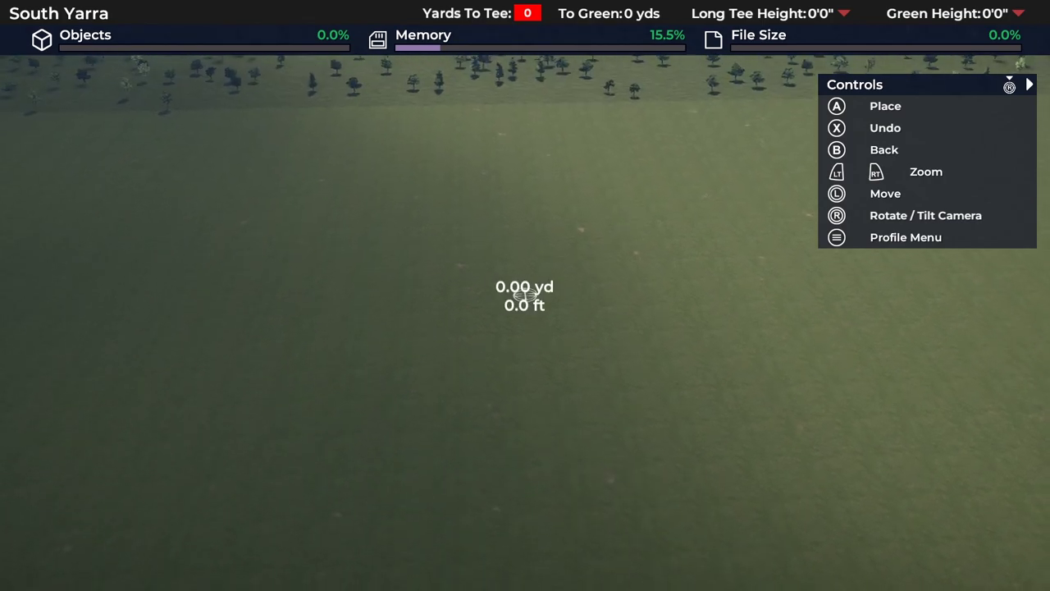
{"action": "key", "text": "s"}
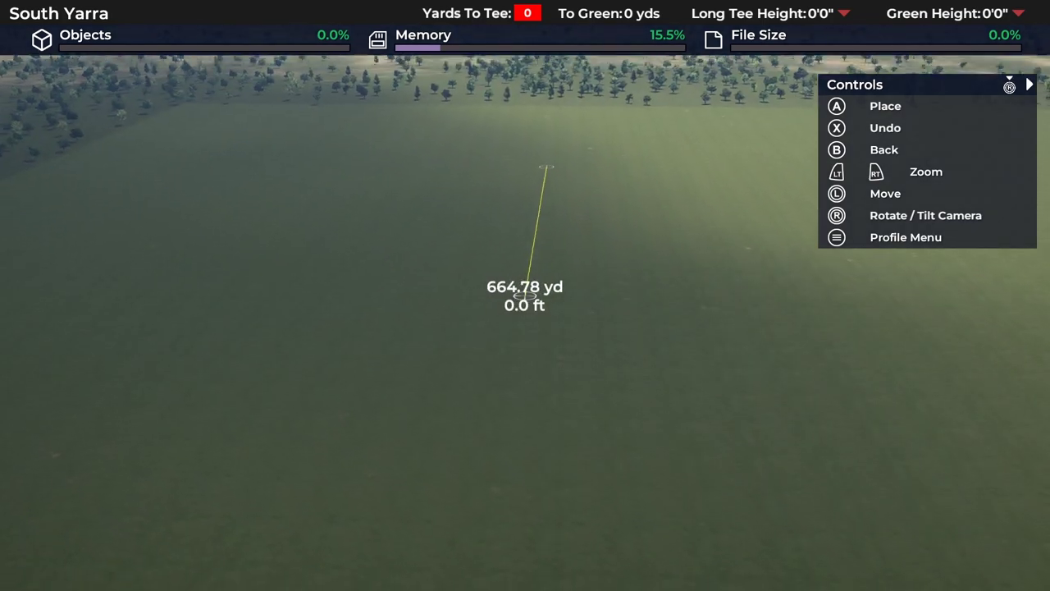
{"action": "key", "text": "s"}
{"action": "key", "text": "s"}
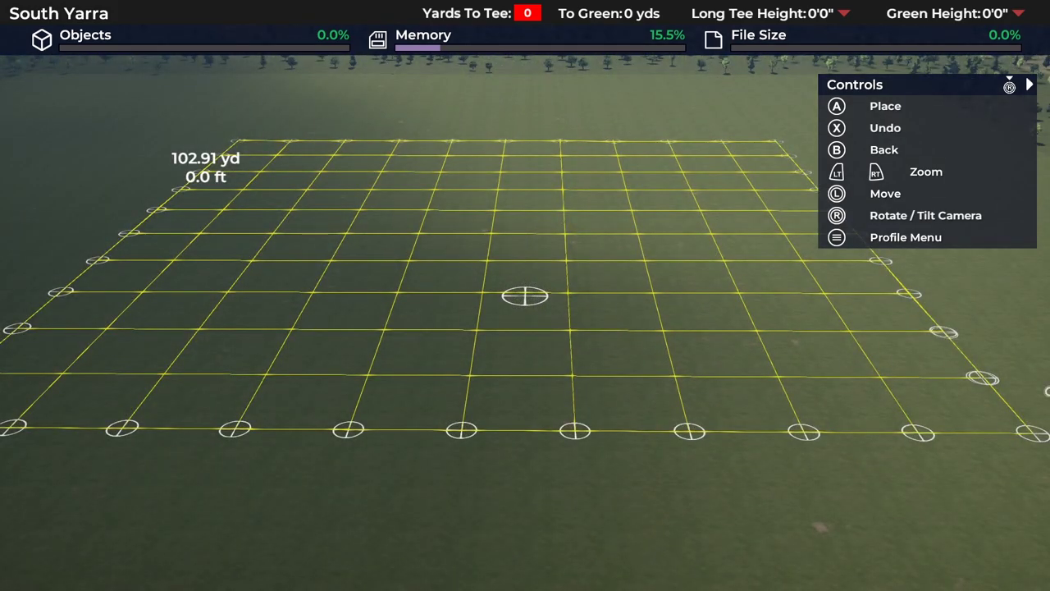
{"action": "key", "text": "q"}
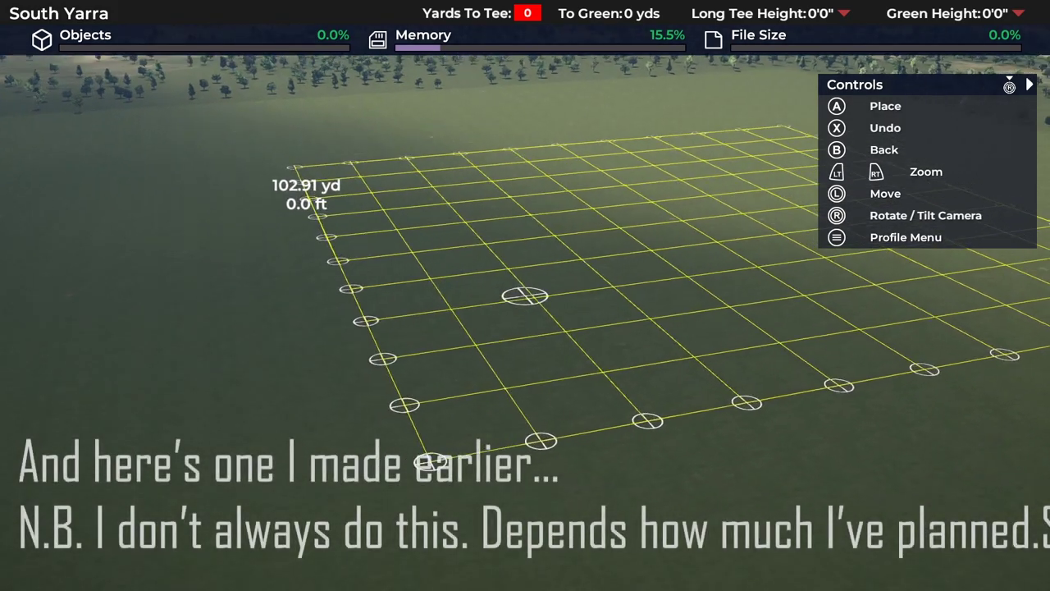
{"action": "key", "text": "q"}
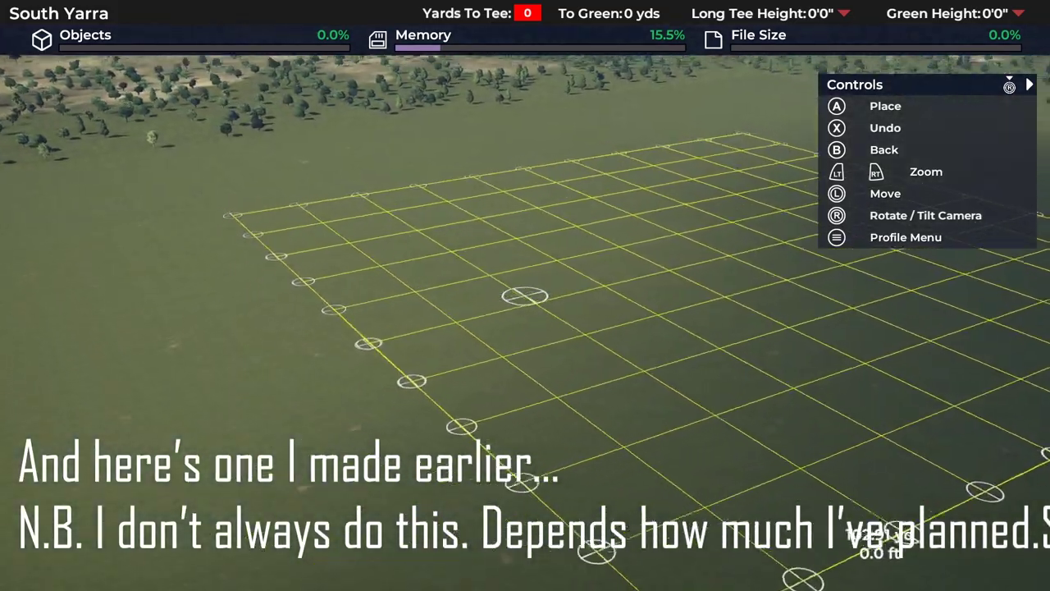
{"action": "key", "text": "q"}
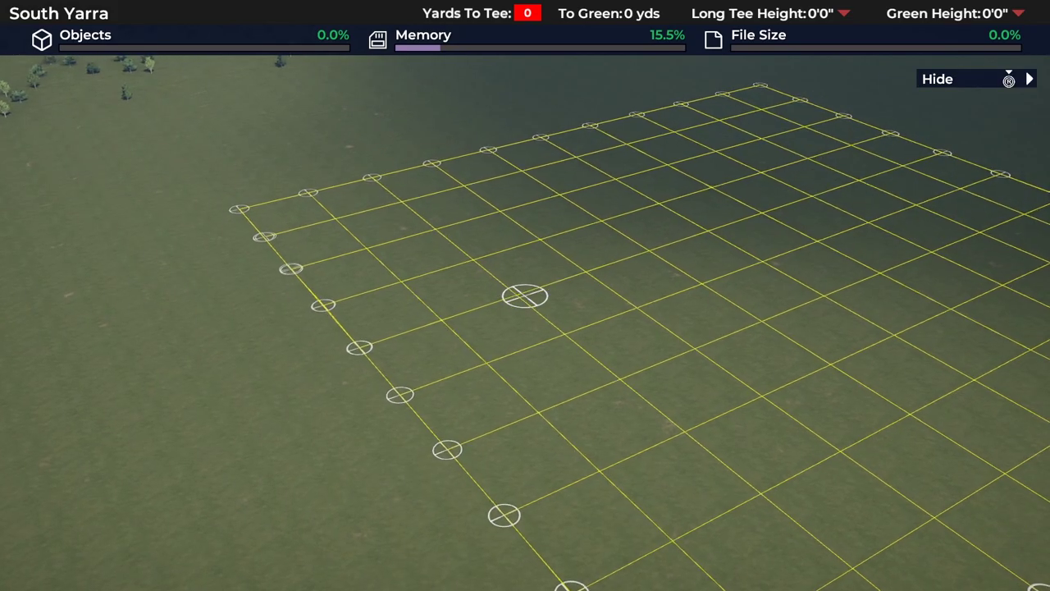
Place a Clubhouse from Place Objects > Buildings near the grid centre
{"action": "key", "text": "Tab"}
{"action": "key", "text": "Up"}
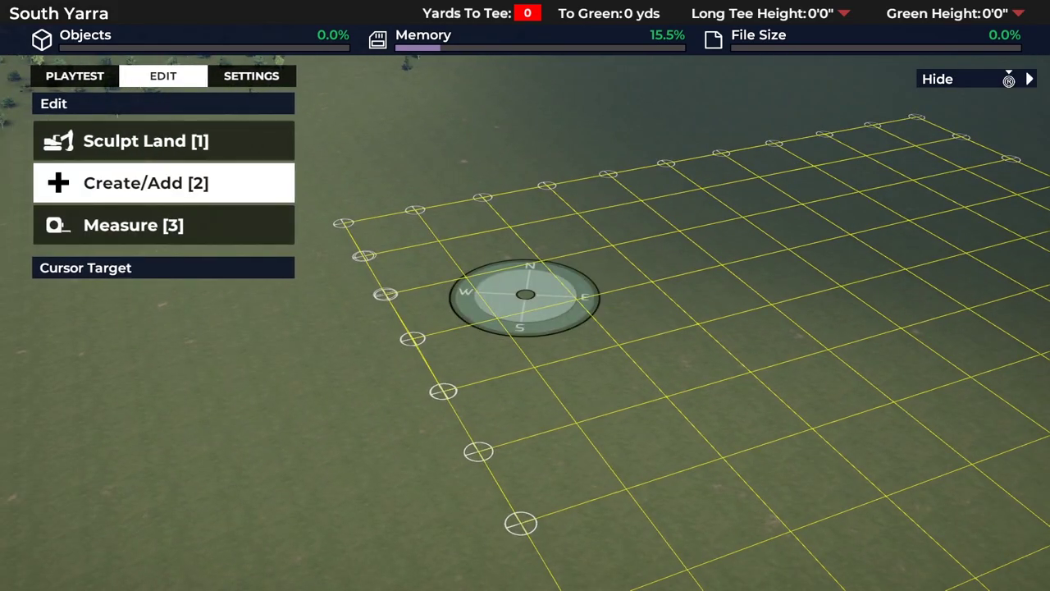
{"action": "key", "text": "Return"}
{"action": "key", "text": "Down"}
{"action": "key", "text": "Return"}
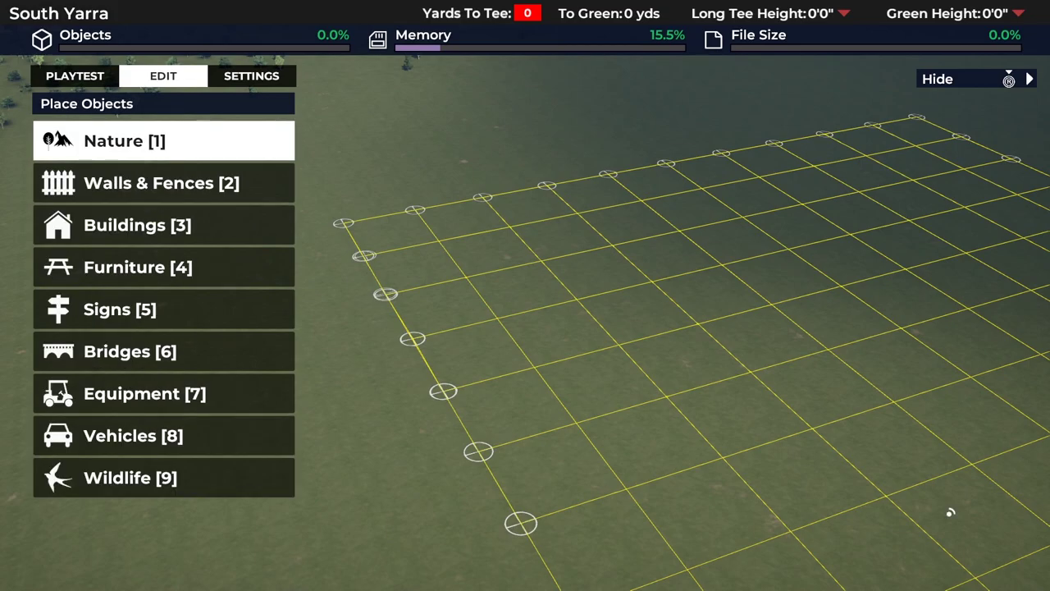
{"action": "key", "text": "Down"}
{"action": "key", "text": "Down"}
{"action": "key", "text": "Return"}
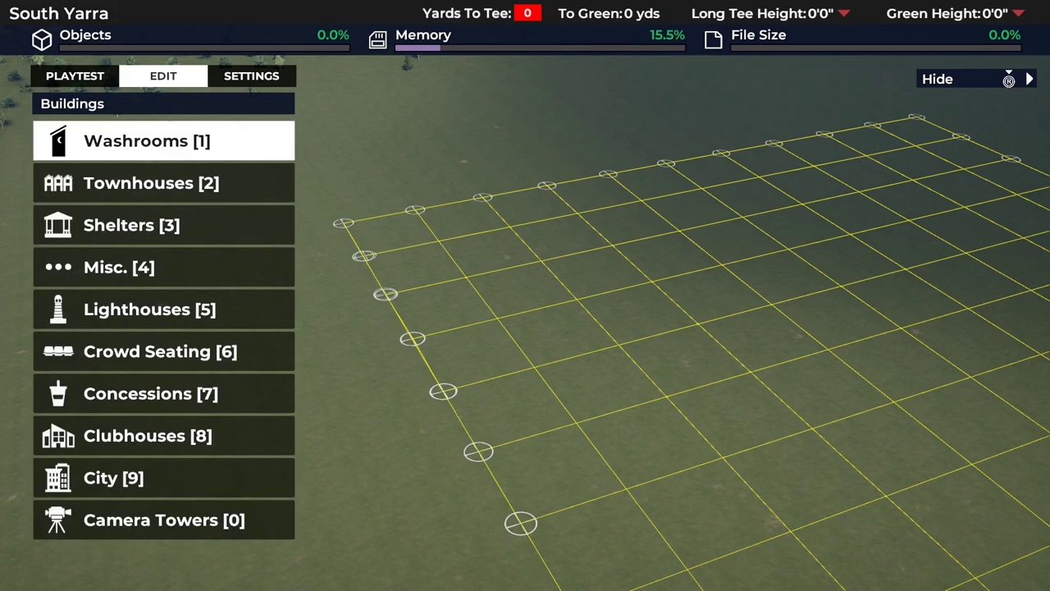
{"action": "key", "text": "Down"}
{"action": "key", "text": "Down"}
{"action": "key", "text": "Down"}
{"action": "key", "text": "Down"}
{"action": "key", "text": "Down"}
{"action": "key", "text": "Down"}
{"action": "key", "text": "Down"}
{"action": "key", "text": "Return"}
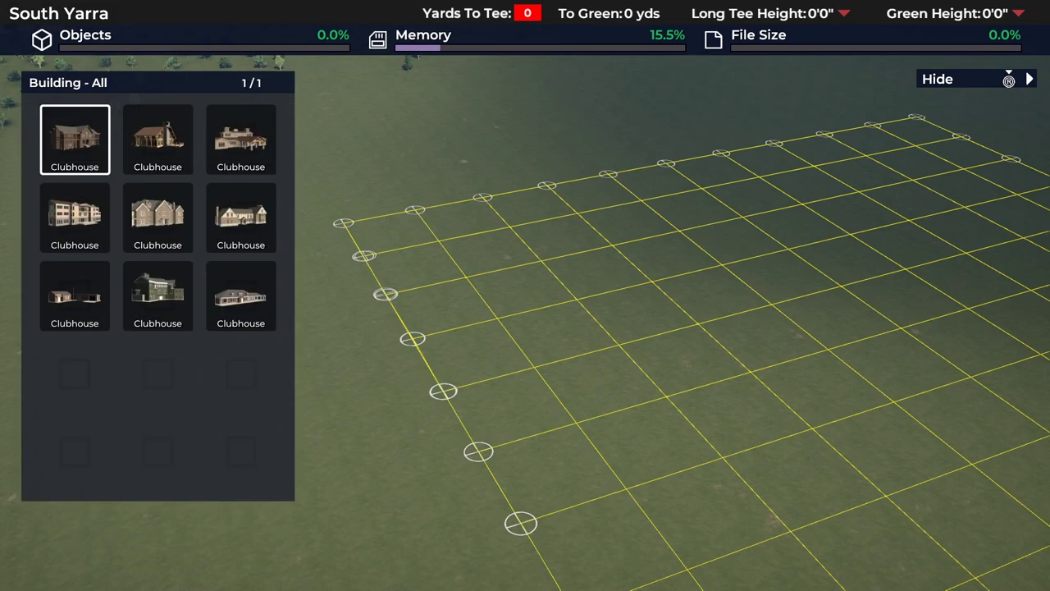
{"action": "key", "text": "Return"}
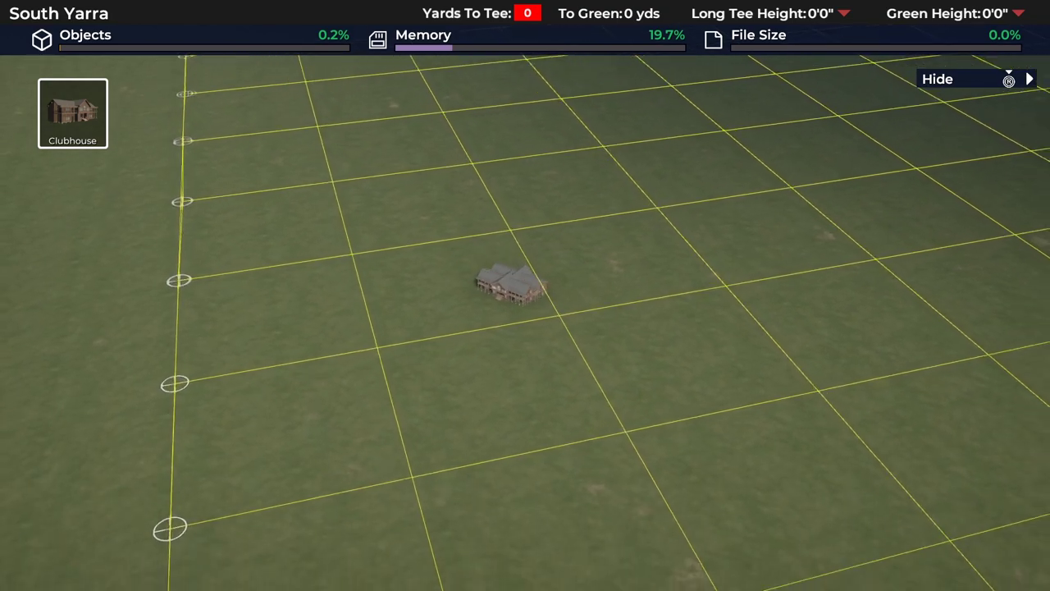
Swap the clubhouse model, then start creating hole 1 from its tee
{"action": "key", "text": "Return"}
{"action": "key", "text": "Return"}
{"action": "key", "text": "Escape"}
{"action": "key", "text": "Escape"}
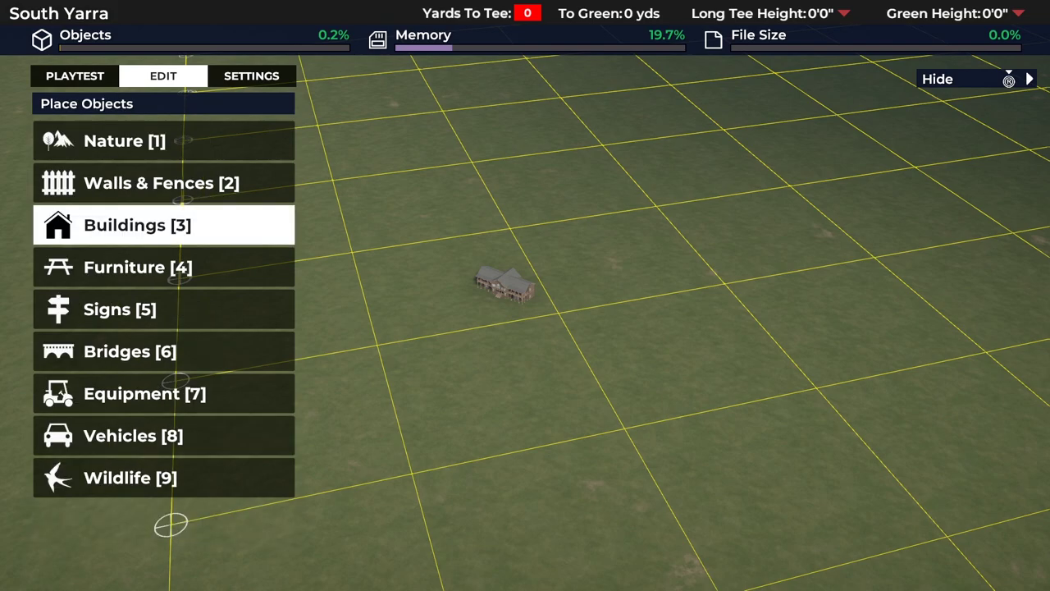
{"action": "key", "text": "Escape"}
{"action": "key", "text": "Up"}
{"action": "key", "text": "Return"}
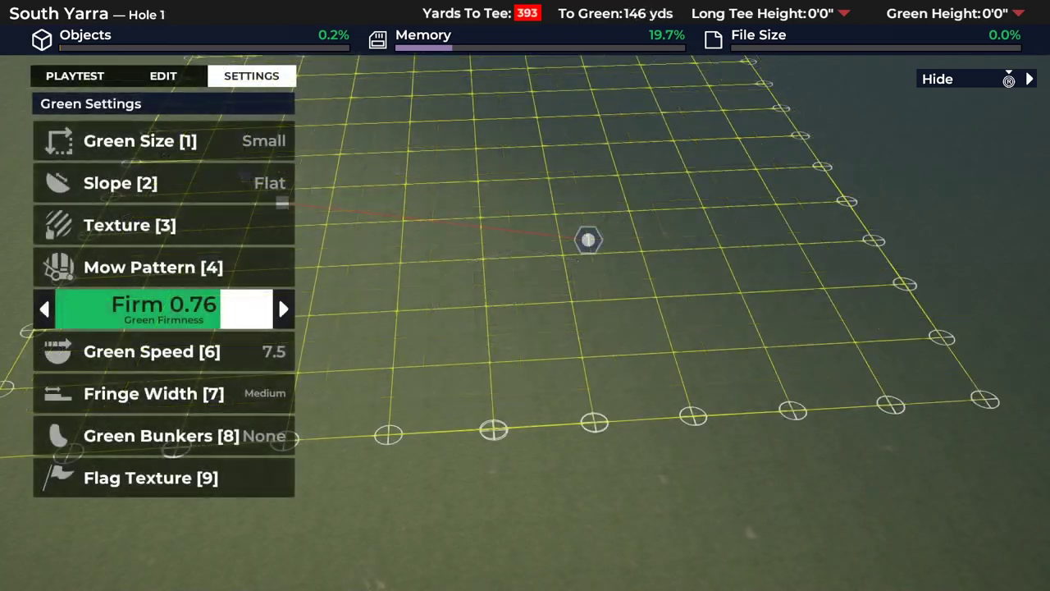
Raise hole 1's Green Speed to 8.5, then move on to Fringe Width
{"action": "key", "text": "Down"}
{"action": "key", "text": "Right"}
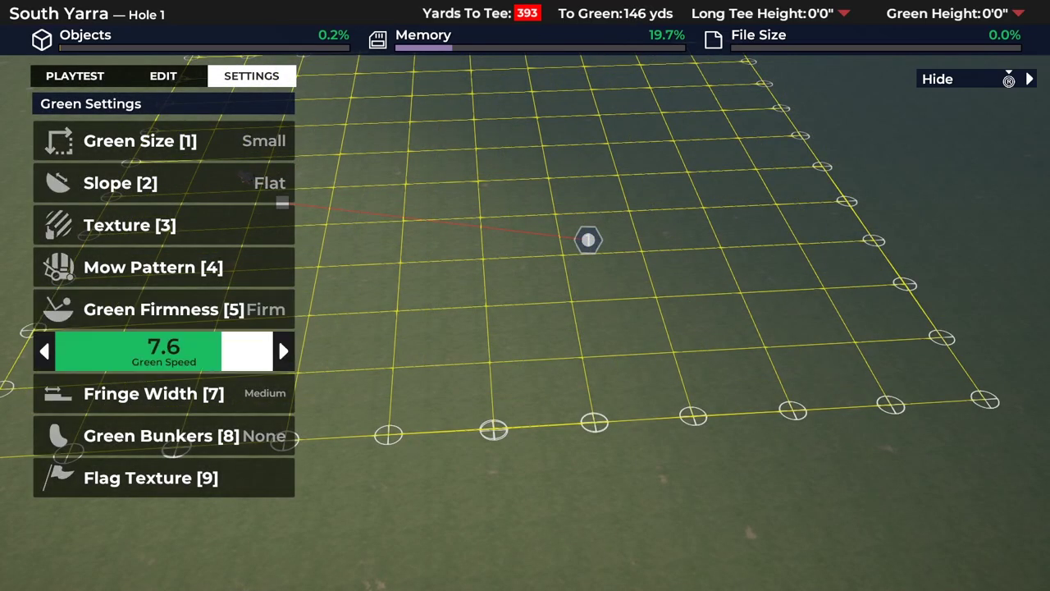
{"action": "key", "text": "Return"}
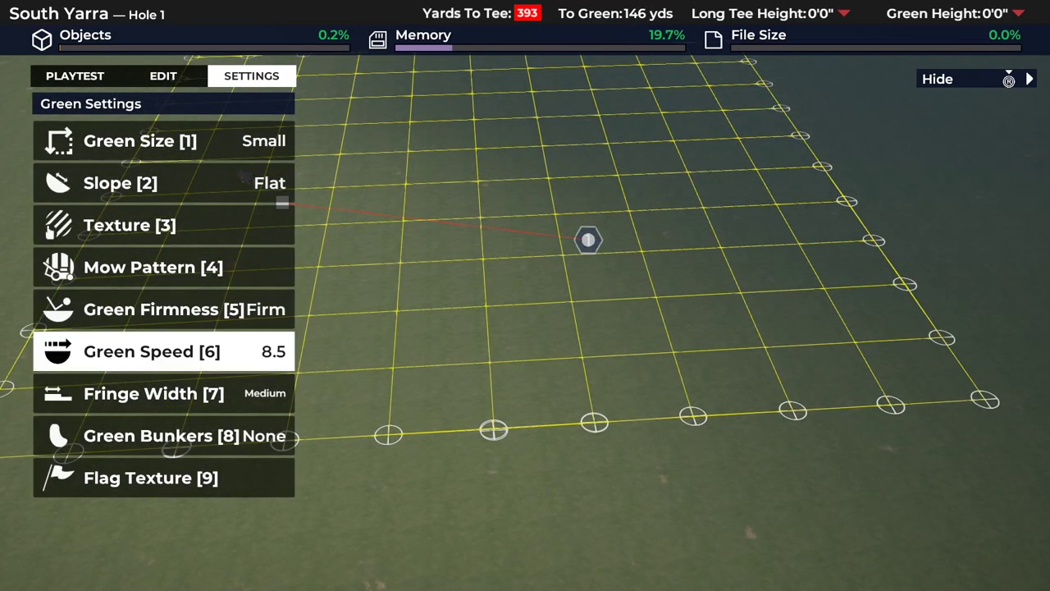
{"action": "key", "text": "Return"}
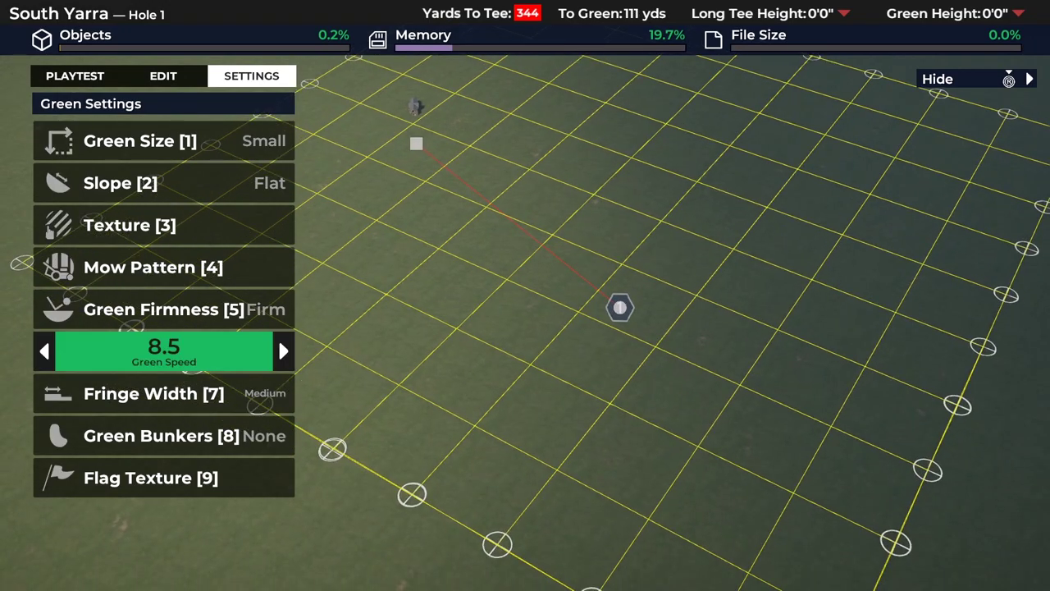
{"action": "key", "text": "Return"}
{"action": "key", "text": "Down"}
{"action": "key", "text": "Return"}
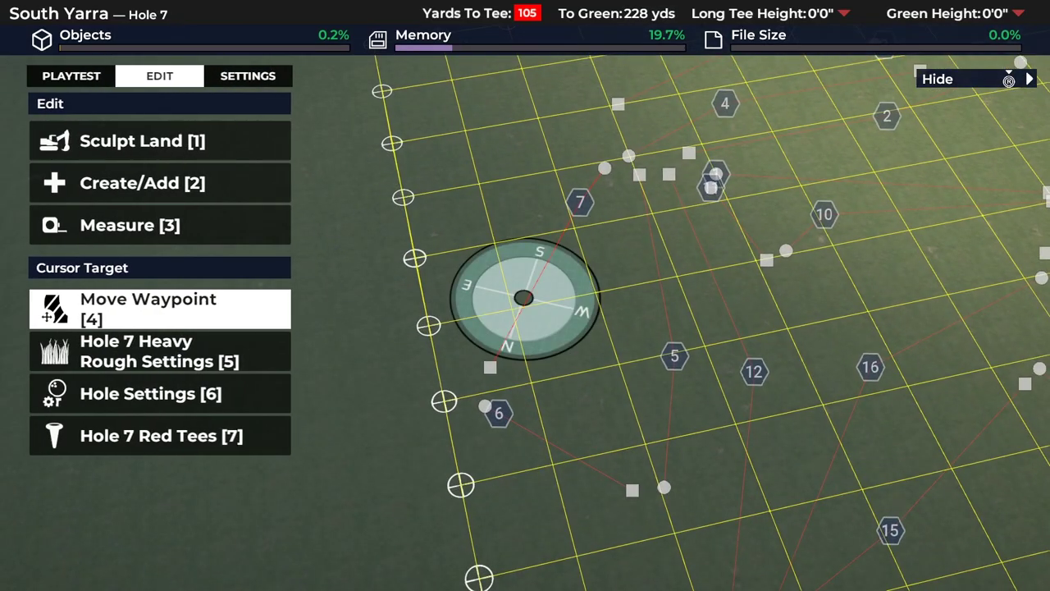
Move hole 6's green to a new spot through its hole settings
{"action": "key", "text": "Down"}
{"action": "key", "text": "Down"}
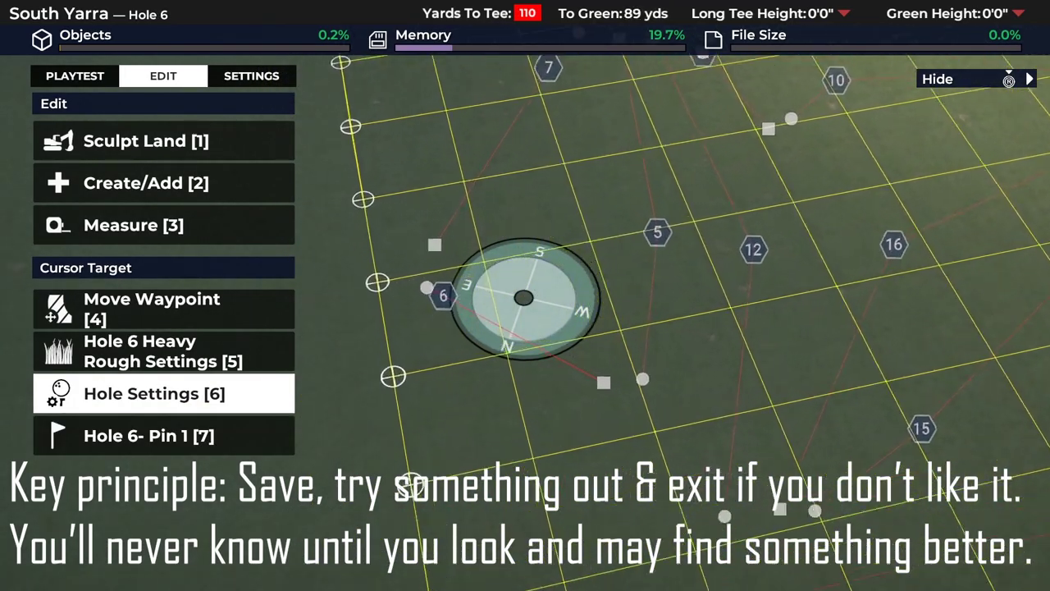
{"action": "key", "text": "Return"}
{"action": "key", "text": "Down"}
{"action": "key", "text": "Down"}
{"action": "key", "text": "Down"}
{"action": "key", "text": "Down"}
{"action": "key", "text": "Down"}
{"action": "key", "text": "Return"}
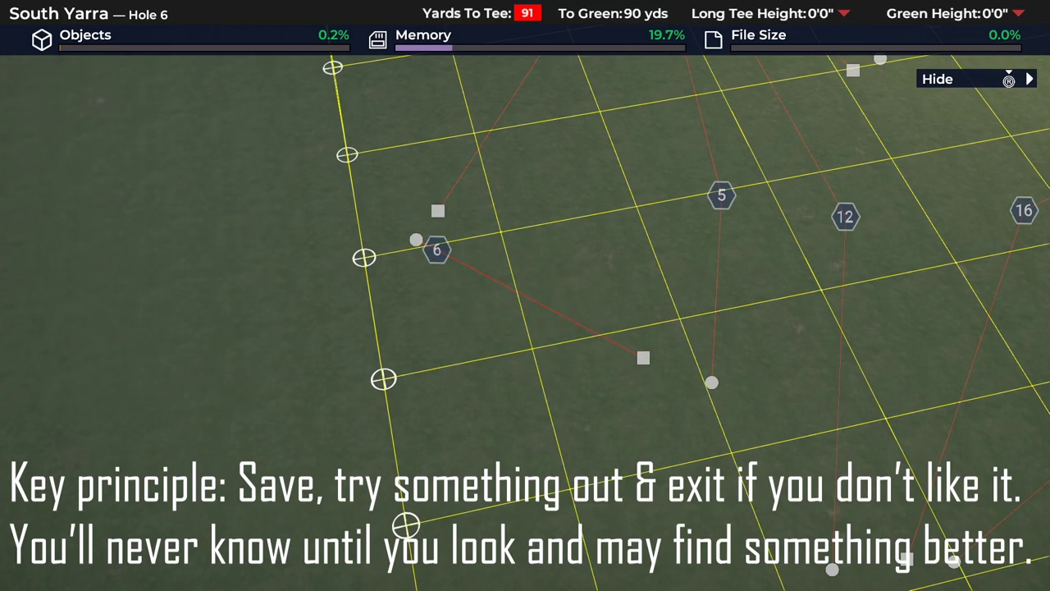
{"action": "key", "text": "Return"}
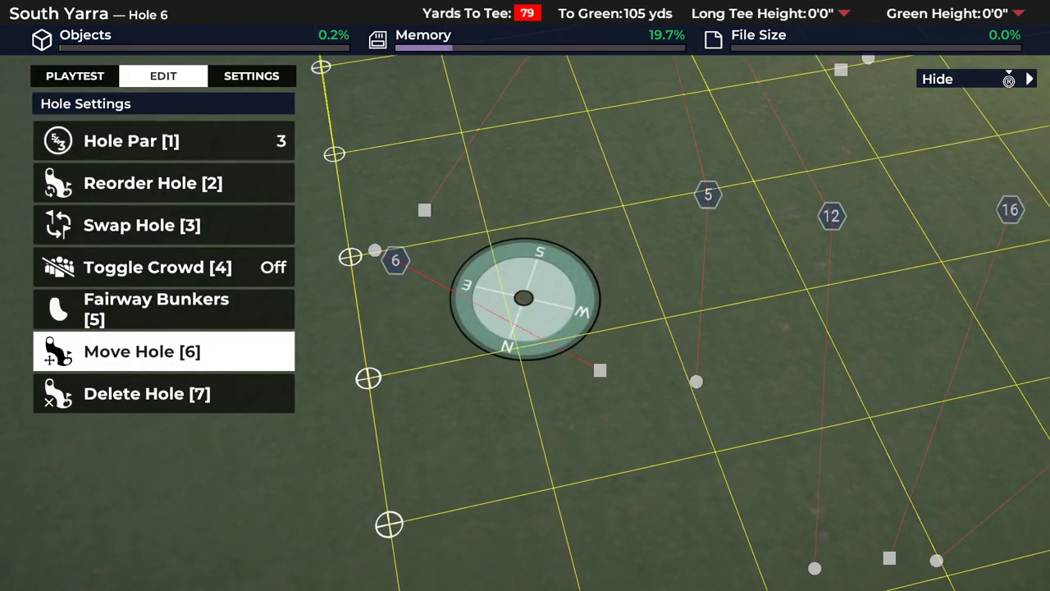
{"action": "key", "text": "Escape"}
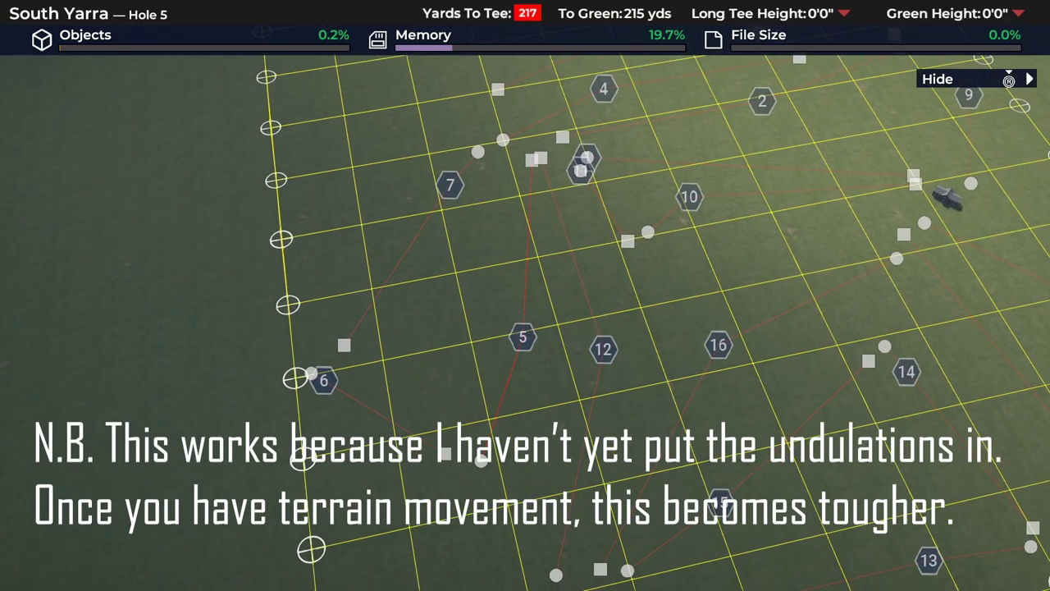
Select hole 12 and cycle the Move Hole target through holes 13 and 16
{"action": "left_click", "coordinate": [600, 353]}
{"action": "key", "text": "Escape"}
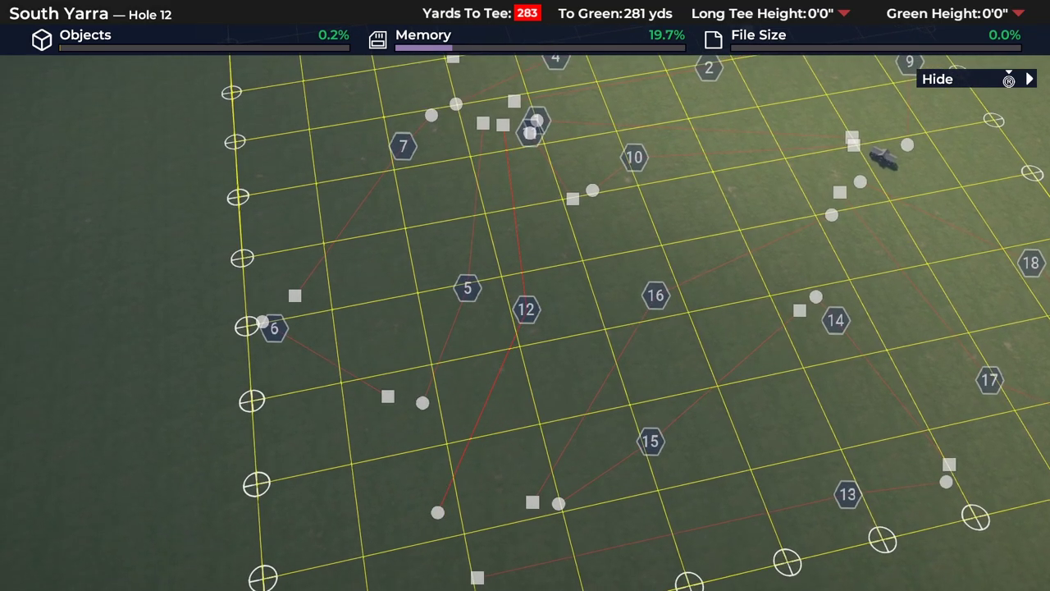
{"action": "key", "text": "Tab"}
{"action": "key", "text": "Right"}
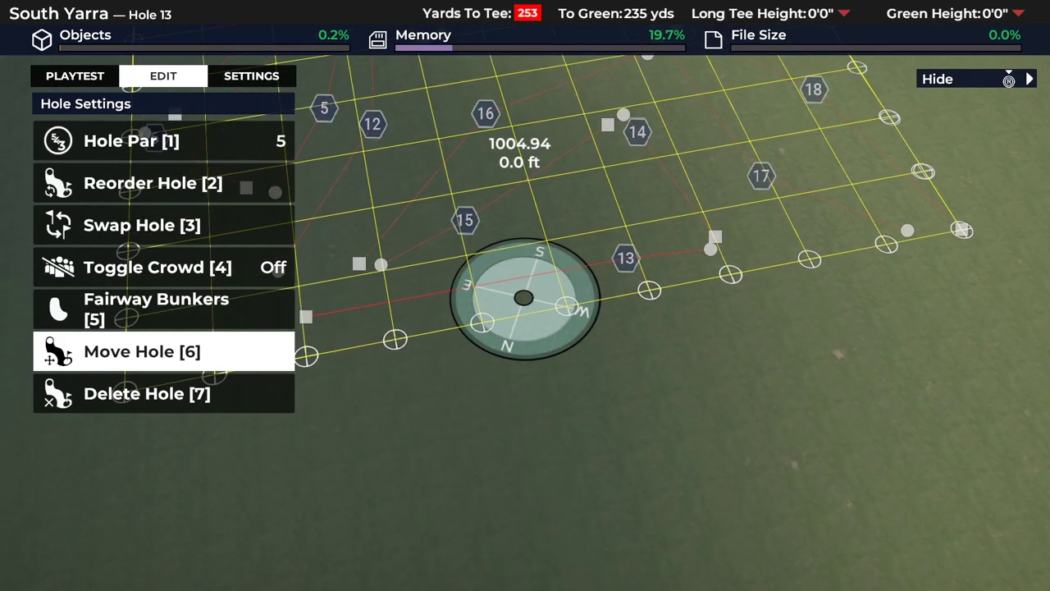
{"action": "key", "text": "Escape"}
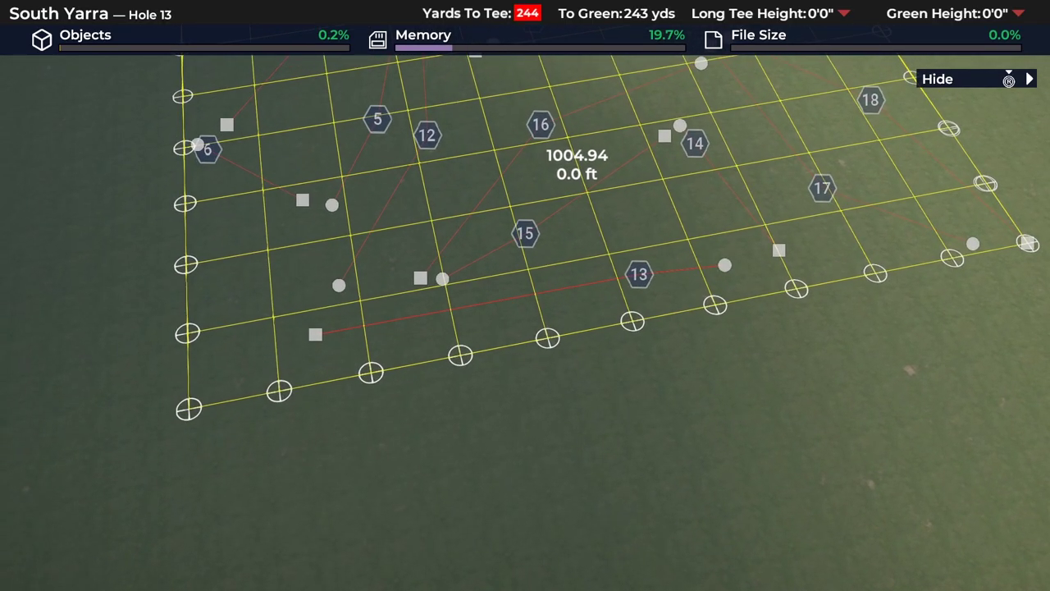
{"action": "key", "text": "Tab"}
{"action": "key", "text": "Right"}
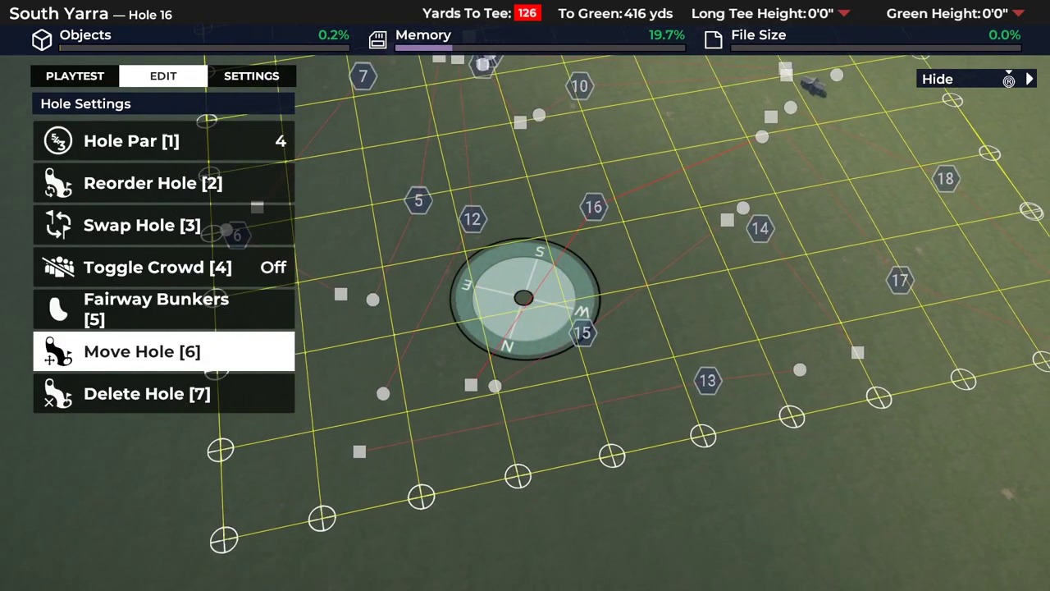
{"action": "key", "text": "Escape"}
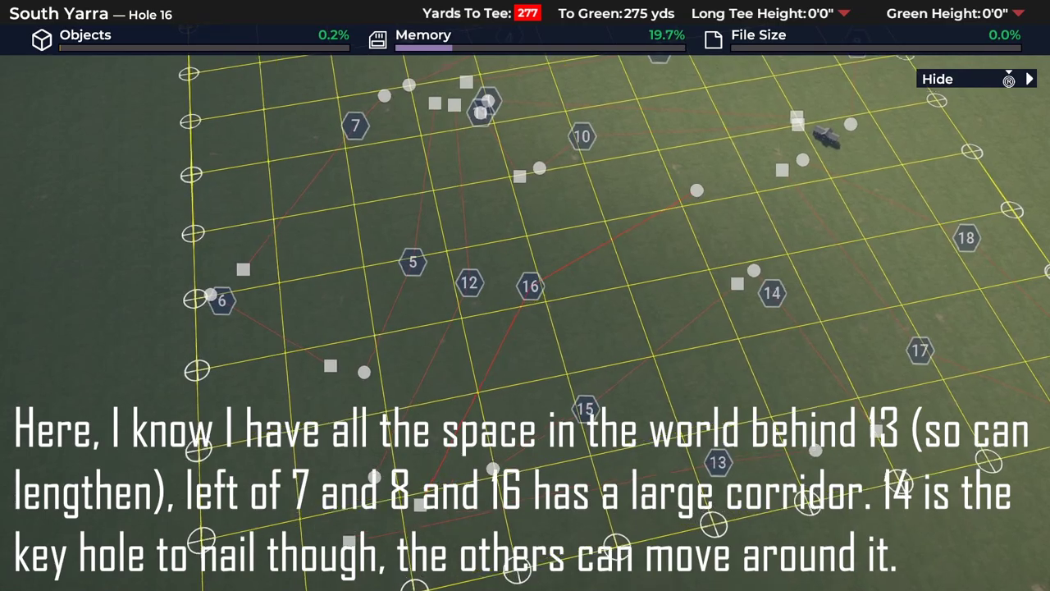
Reposition hole 14's green, then set hole 15's green down at 185 yards
{"action": "key", "text": "Tab"}
{"action": "key", "text": "Left"}
{"action": "key", "text": "Left"}
{"action": "key", "text": "Return"}
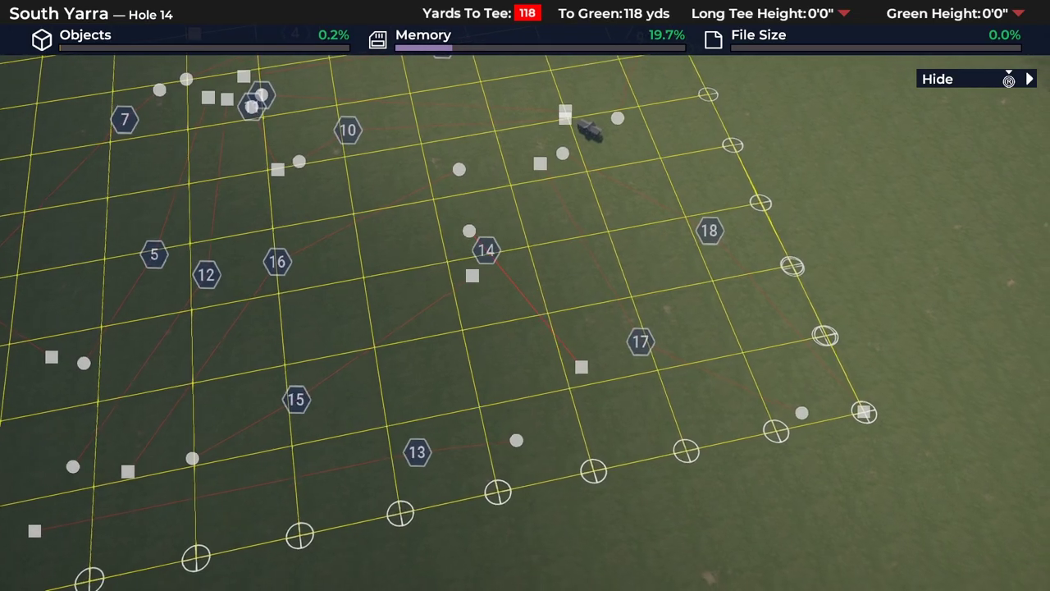
{"action": "key", "text": "Tab"}
{"action": "key", "text": "Right"}
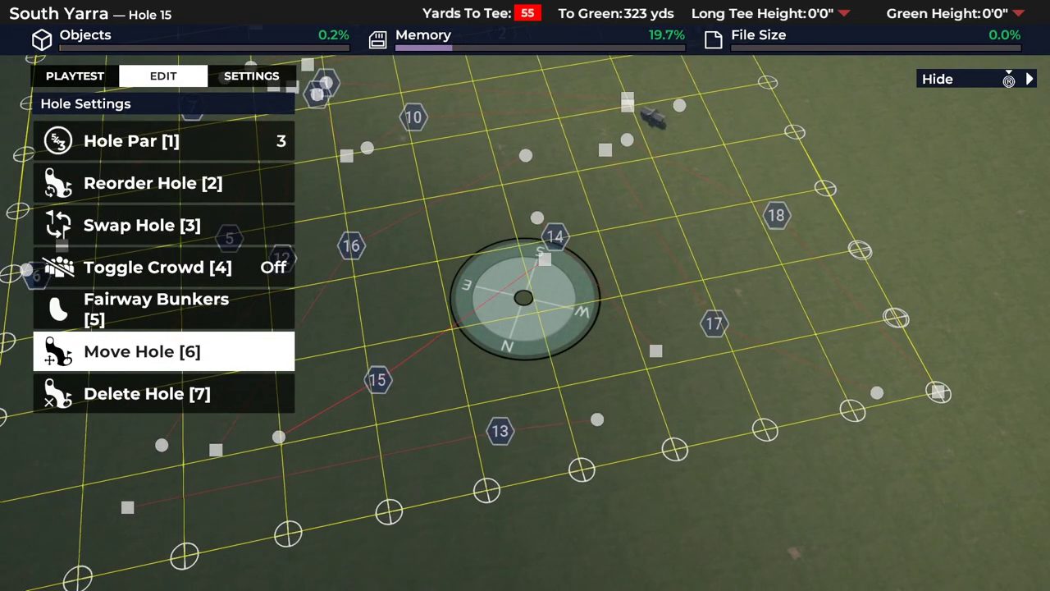
{"action": "key", "text": "Return"}
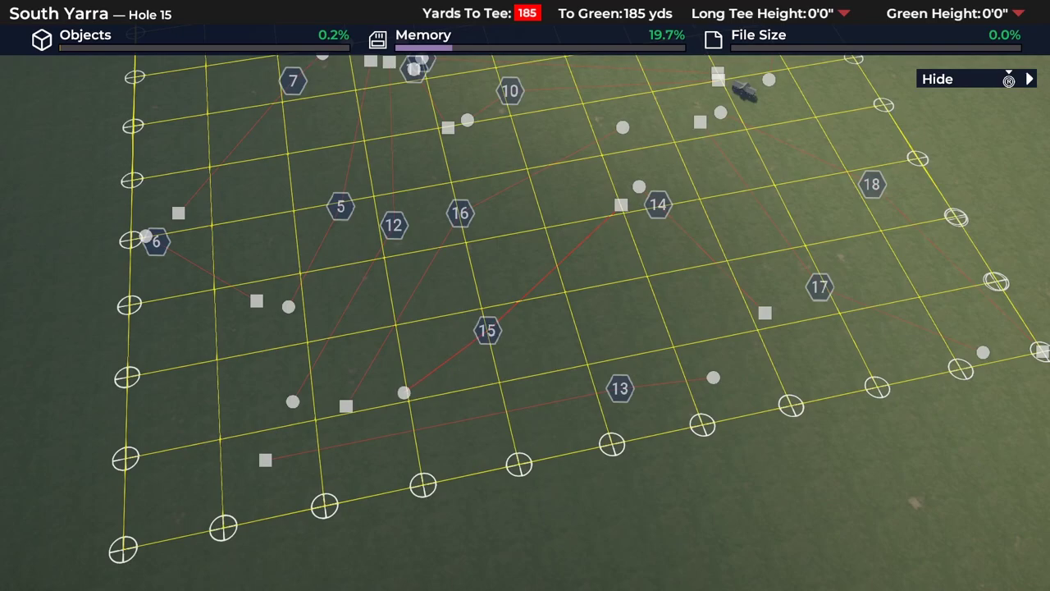
Shift hole 14's green across the course and set hole 13's green down
{"action": "key", "text": "e"}
{"action": "key", "text": "6"}
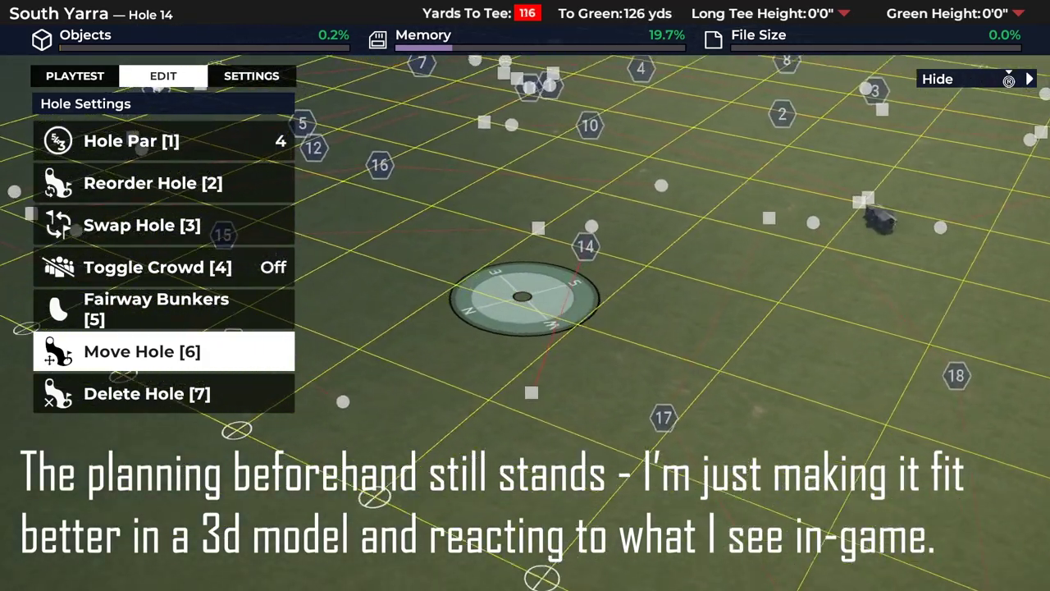
{"action": "key", "text": "s"}
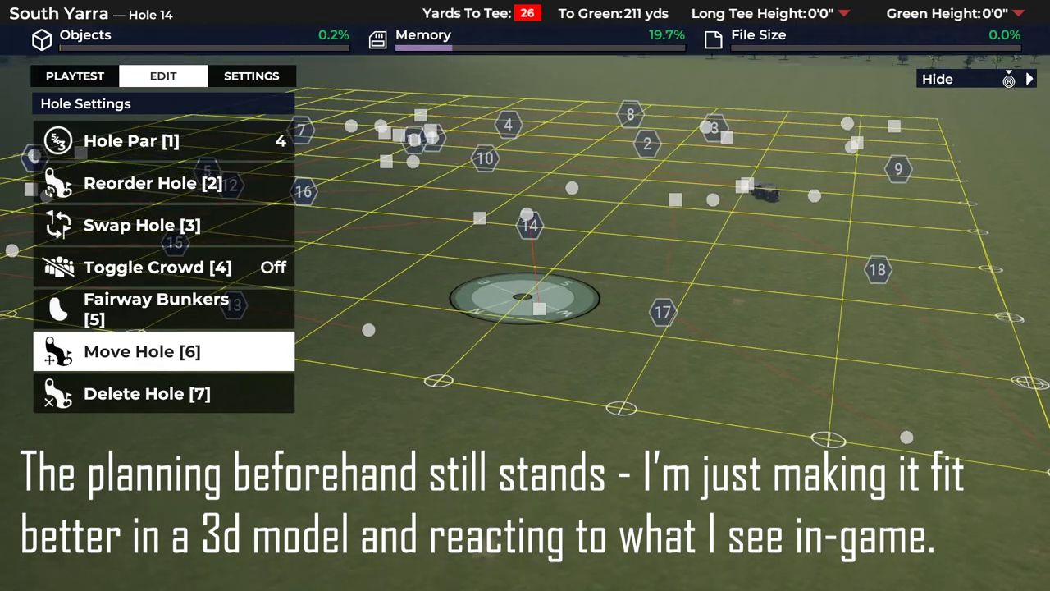
{"action": "key", "text": "Left"}
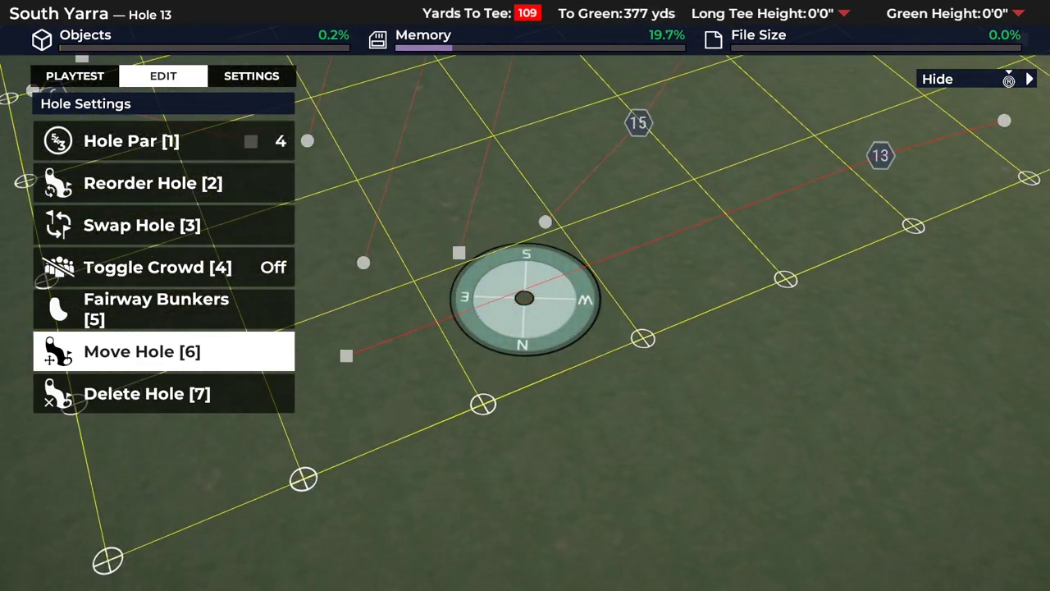
{"action": "key", "text": "Return"}
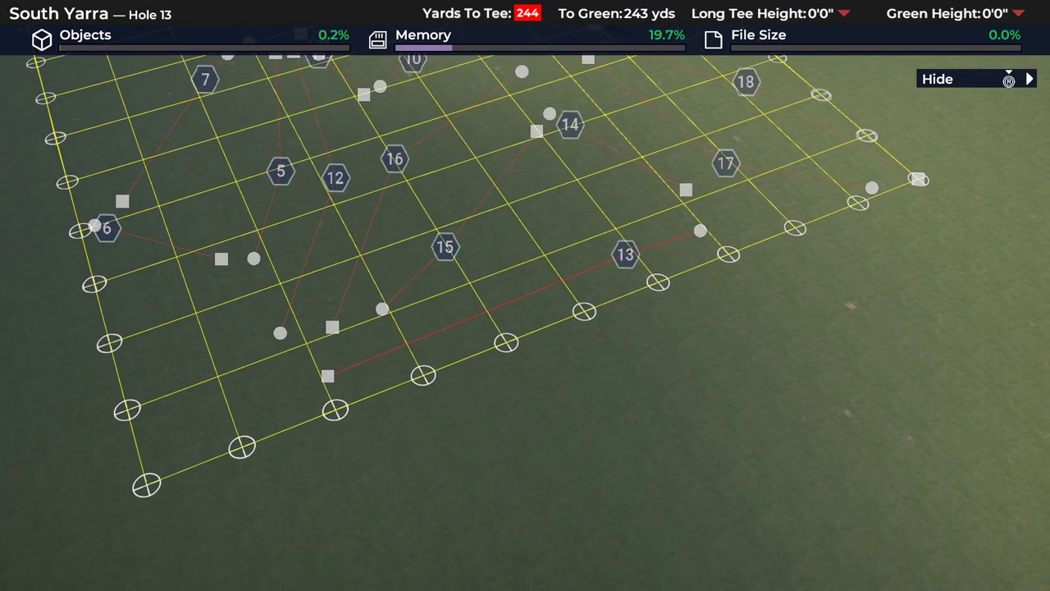
Move hole 13's green again to about 520 yards and place its pin
{"action": "key", "text": "6"}
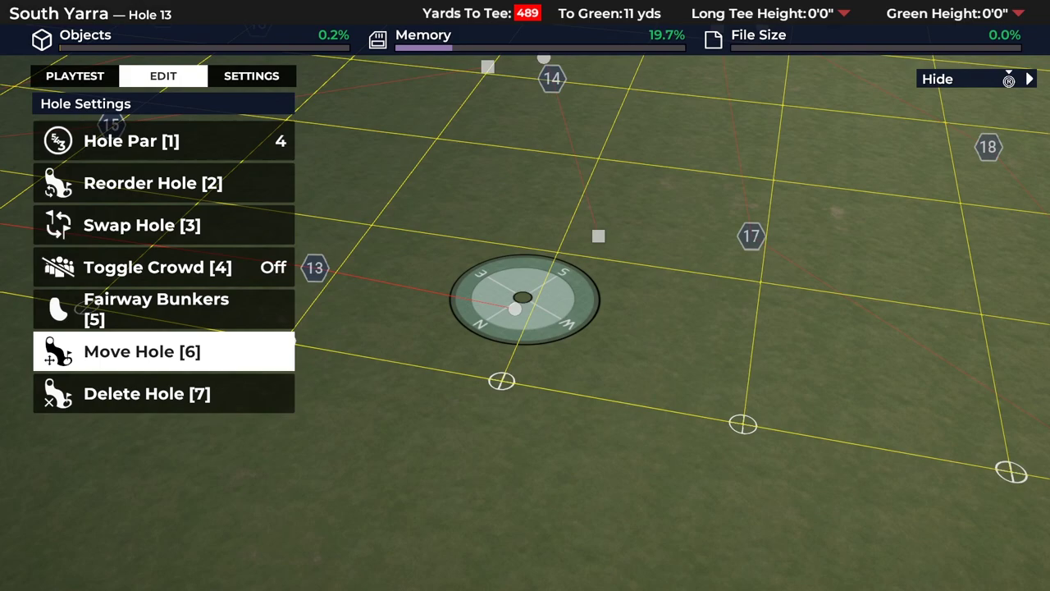
{"action": "key", "text": "Escape"}
{"action": "key", "text": "7"}
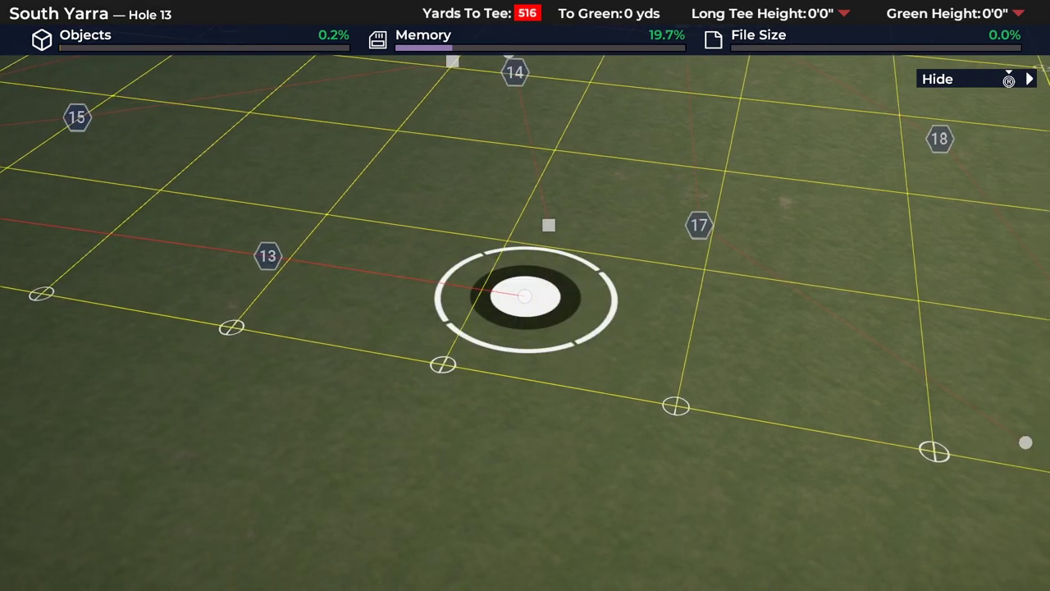
{"action": "key", "text": "Escape"}
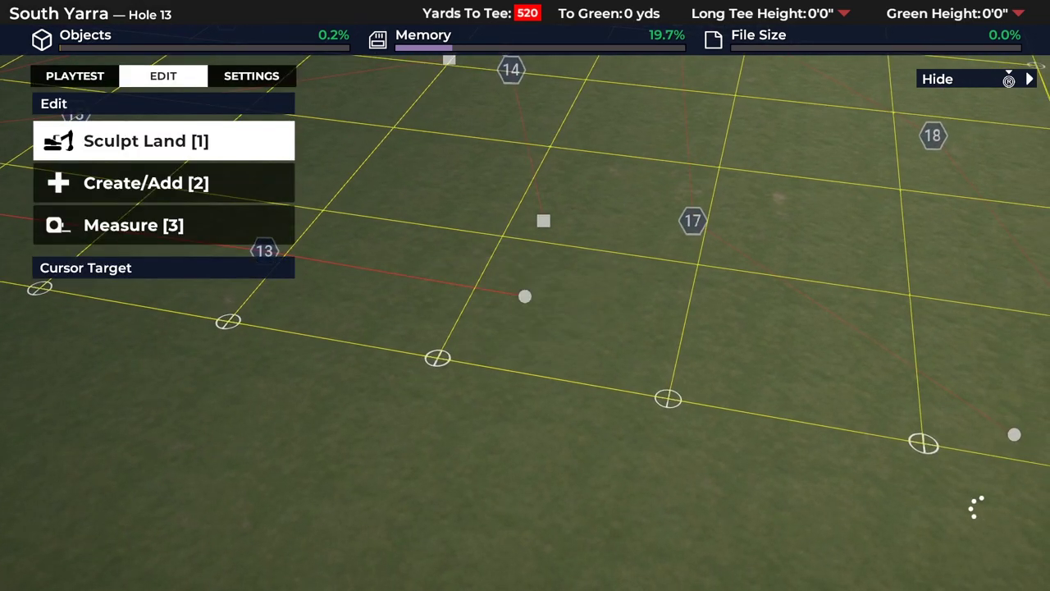
Measure distances from hole 1's green onward, zooming in on the measured area
{"action": "key", "text": "Page_Down"}
{"action": "key", "text": "Page_Down"}
{"action": "key", "text": "Page_Down"}
{"action": "key", "text": "Page_Down"}
{"action": "key", "text": "Page_Down"}
{"action": "key", "text": "Page_Down"}
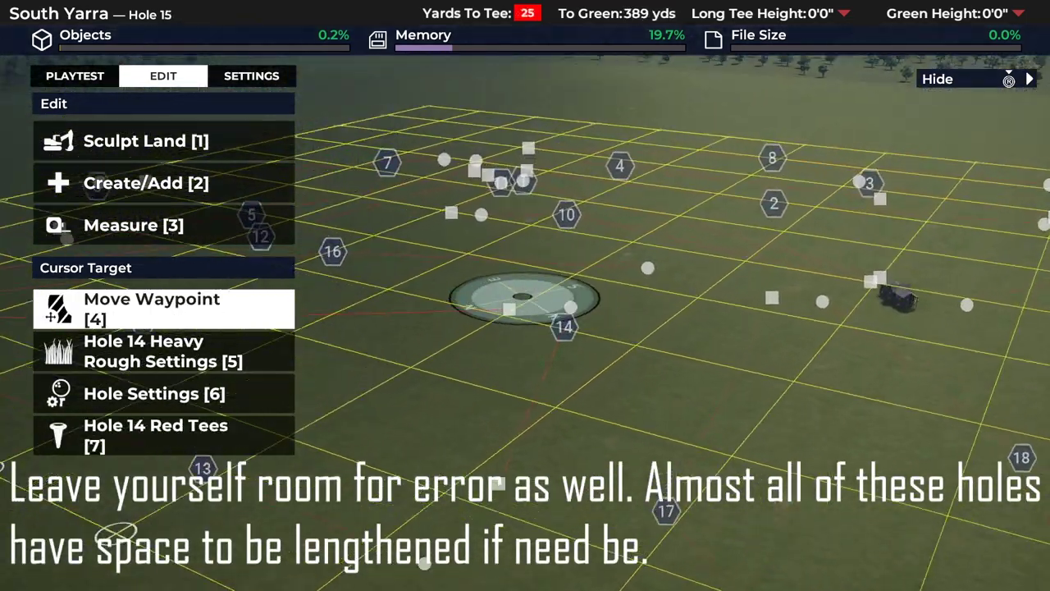
{"action": "key", "text": "3"}
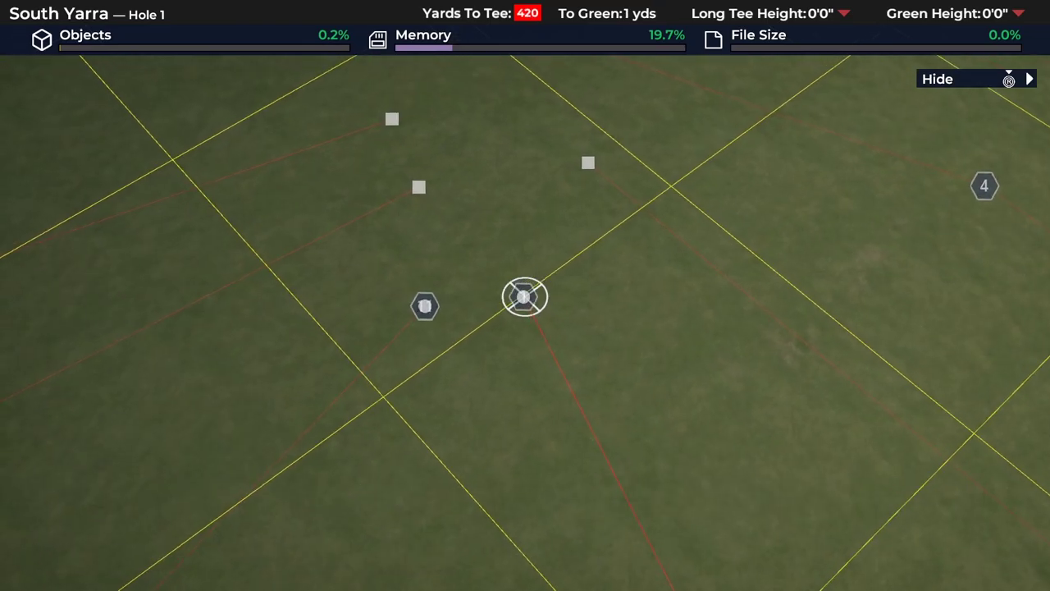
{"action": "key", "text": "Page_Down"}
{"action": "key", "text": "Page_Down"}
{"action": "key", "text": "Page_Down"}
{"action": "key", "text": "Page_Down"}
{"action": "key", "text": "Page_Down"}
{"action": "key", "text": "Page_Down"}
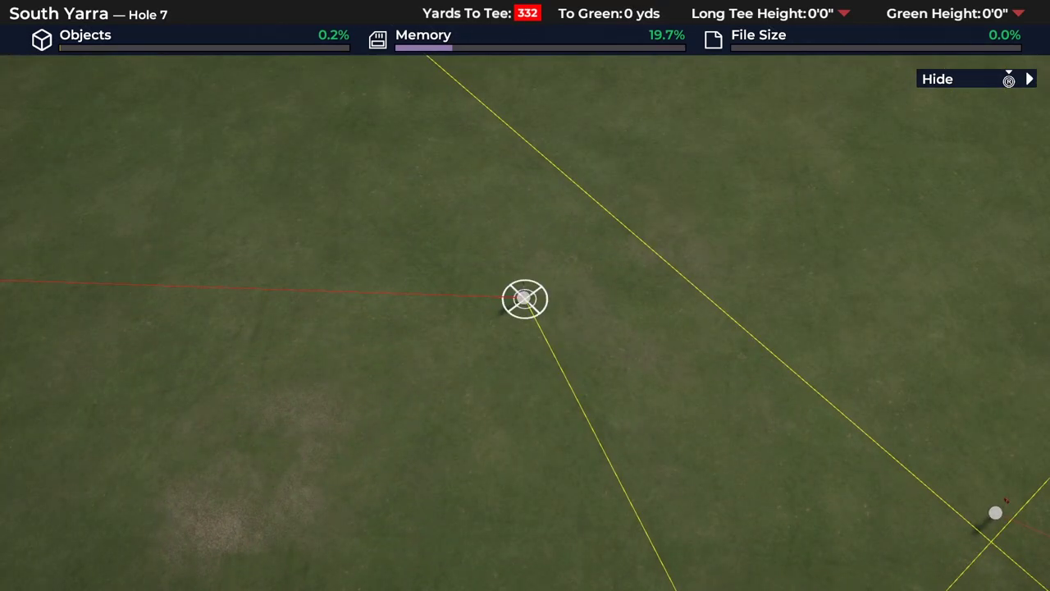
{"action": "scroll", "coordinate": [525, 299], "scroll_direction": "down", "scroll_amount": 5}
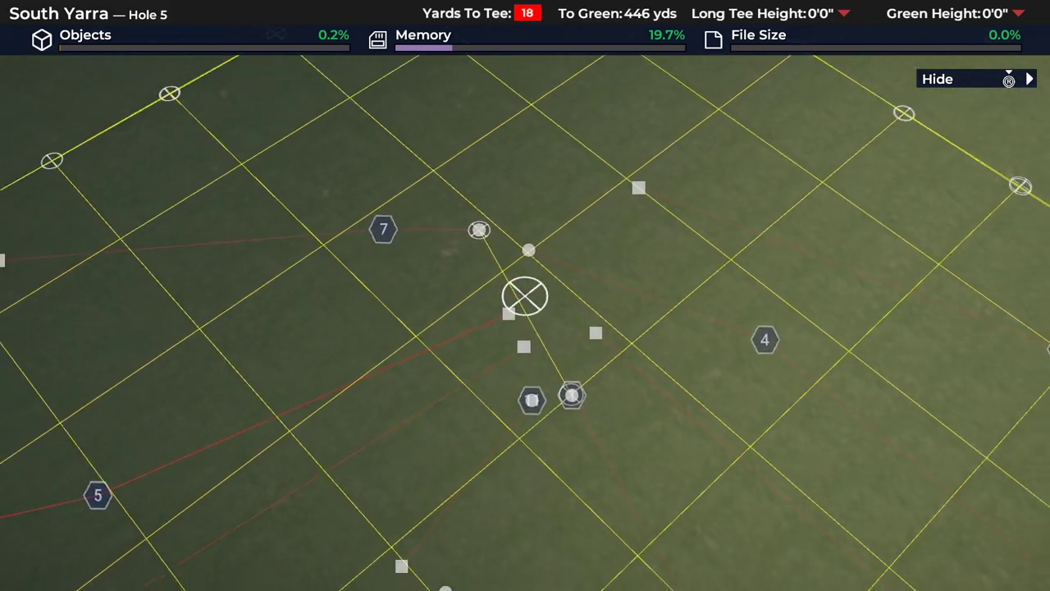
{"action": "scroll", "coordinate": [525, 296], "scroll_direction": "up", "scroll_amount": 5}
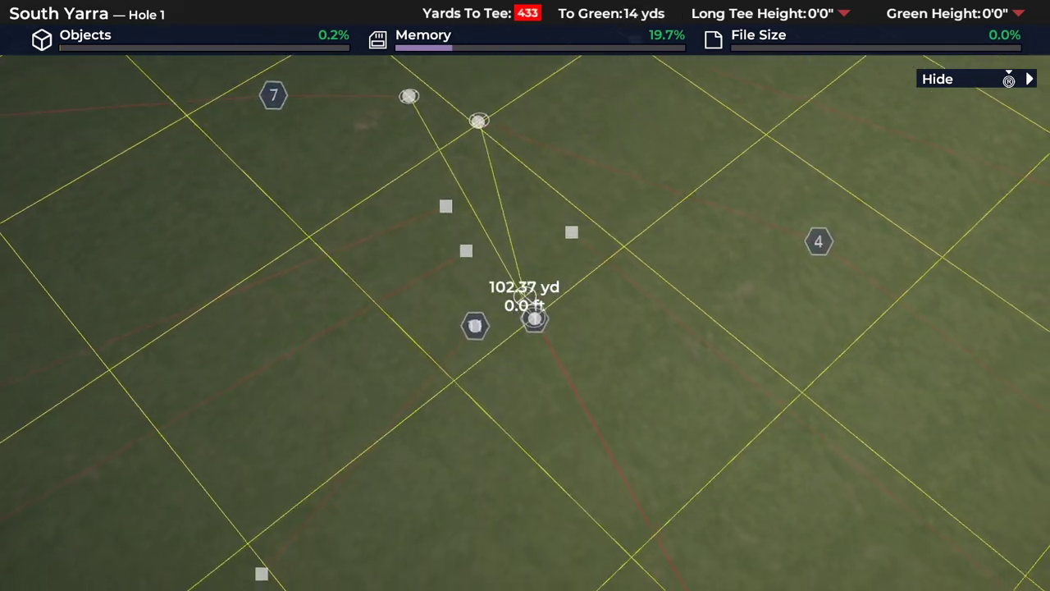
{"action": "key", "text": "d"}
{"action": "key", "text": "a"}
{"action": "scroll", "coordinate": [525, 297], "scroll_direction": "up", "scroll_amount": 2}
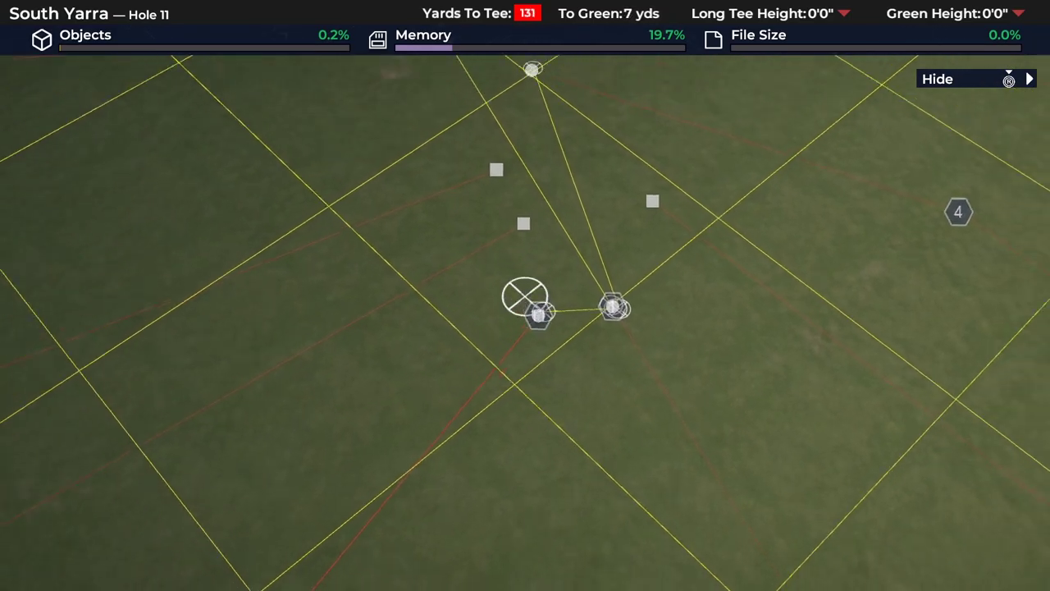
{"action": "scroll", "coordinate": [525, 295], "scroll_direction": "down", "scroll_amount": 4}
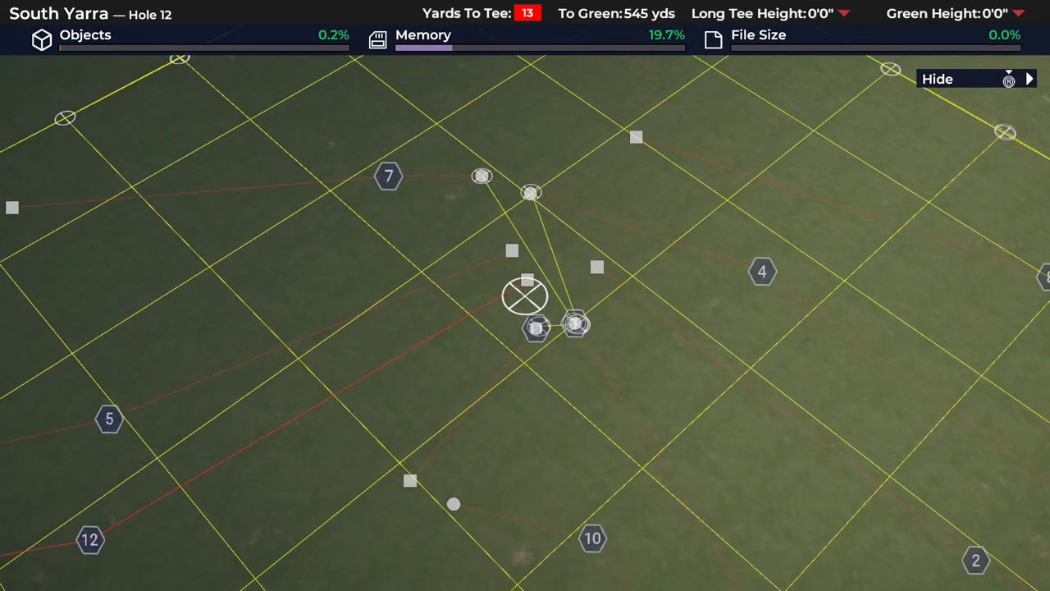
Pick up hole 10's green with Move Hole and slide it to the right
{"action": "key", "text": "e"}
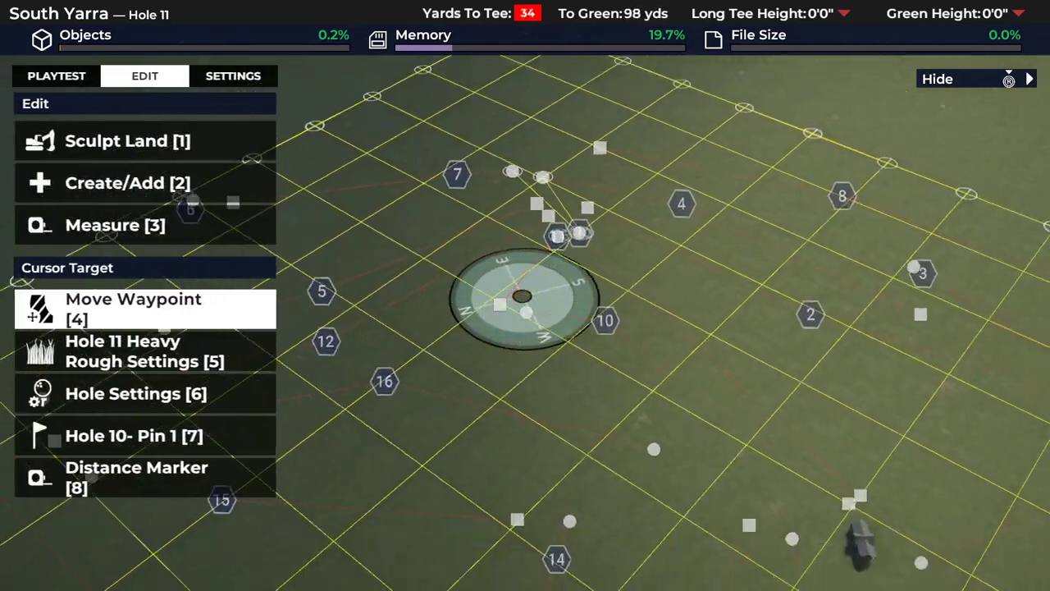
{"action": "key", "text": "Page_Down"}
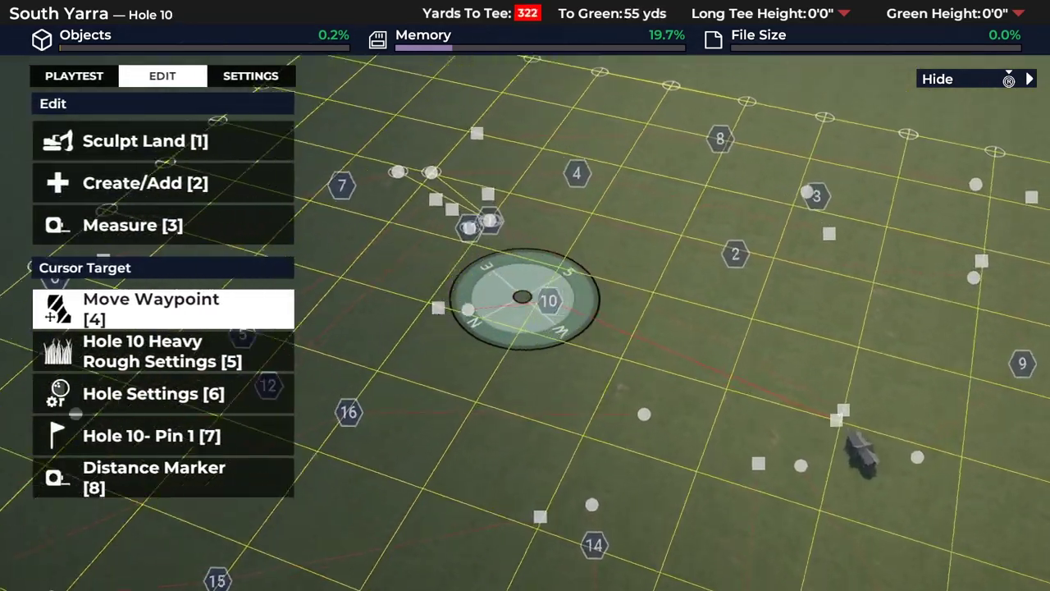
{"action": "key", "text": "Down"}
{"action": "key", "text": "6"}
{"action": "key", "text": "Down"}
{"action": "key", "text": "Down"}
{"action": "key", "text": "Down"}
{"action": "key", "text": "Down"}
{"action": "key", "text": "Down"}
{"action": "key", "text": "Return"}
{"action": "key", "text": "d"}
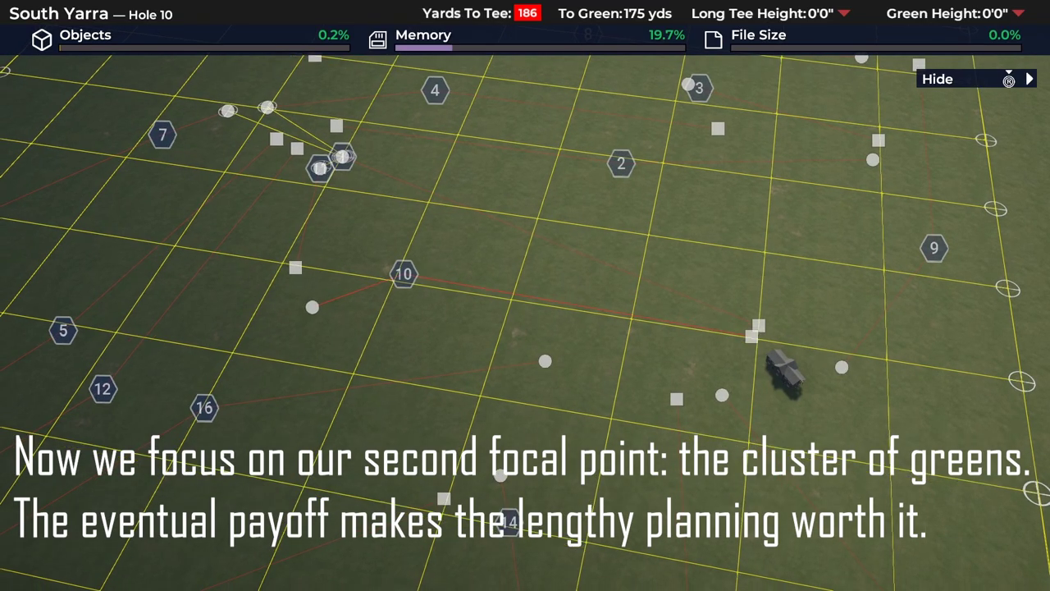
Shorten hole 11 to a 64-yard par 3 by dropping its green near the tee
{"action": "key", "text": "6"}
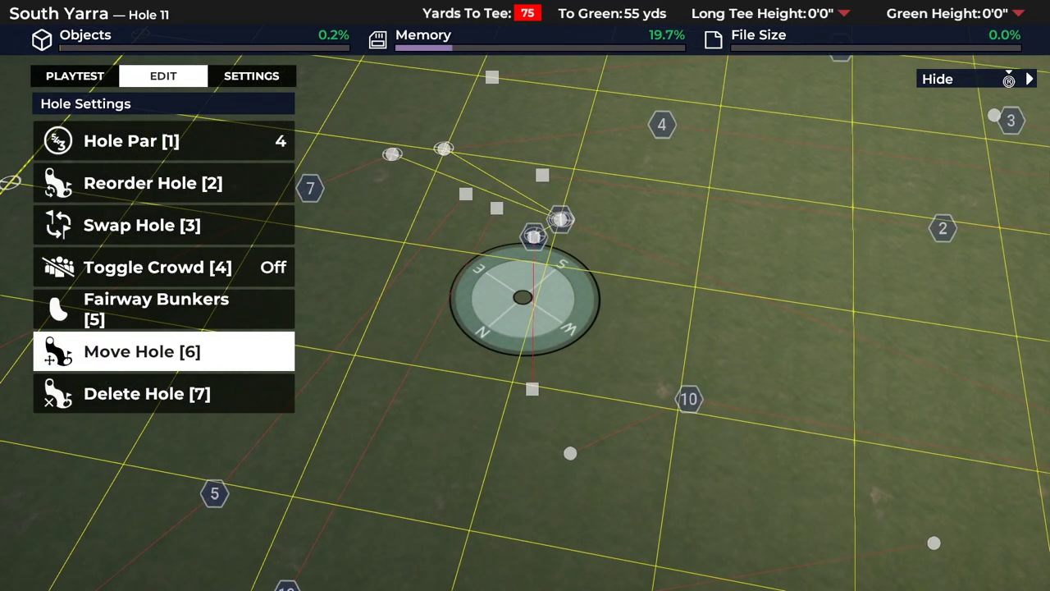
{"action": "left_click", "coordinate": [523, 297]}
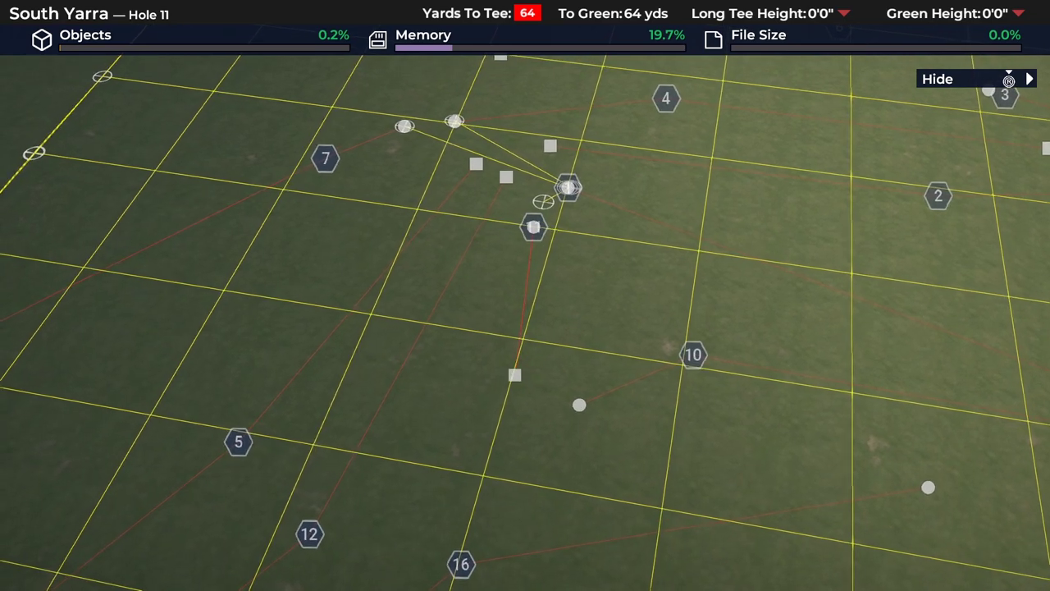
{"action": "key", "text": "Tab"}
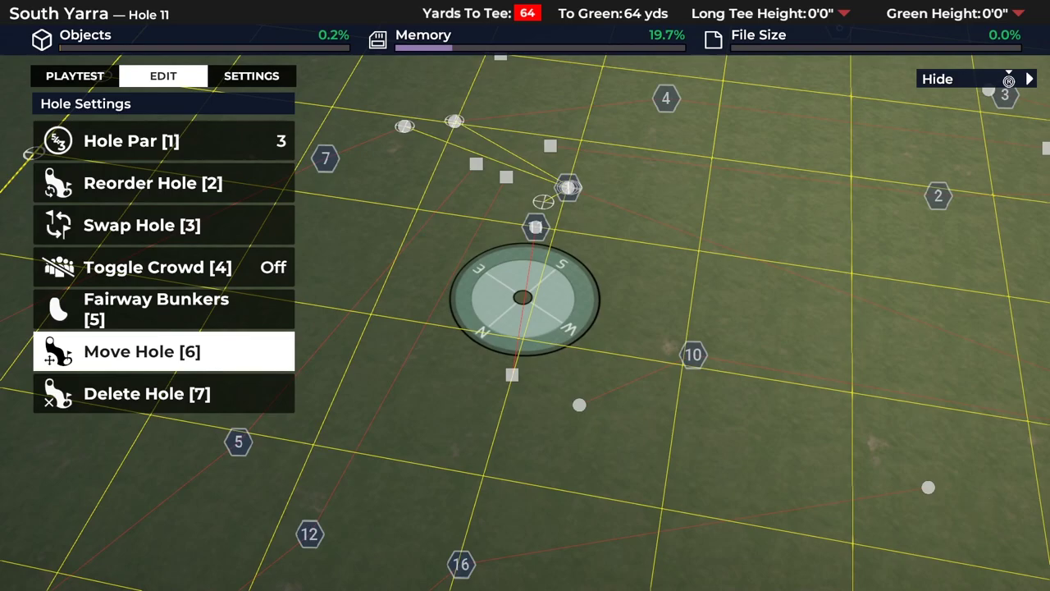
Carry a green across the course toward hole 17, then look around hole 17
{"action": "key", "text": "Page_Up"}
{"action": "key", "text": "w"}
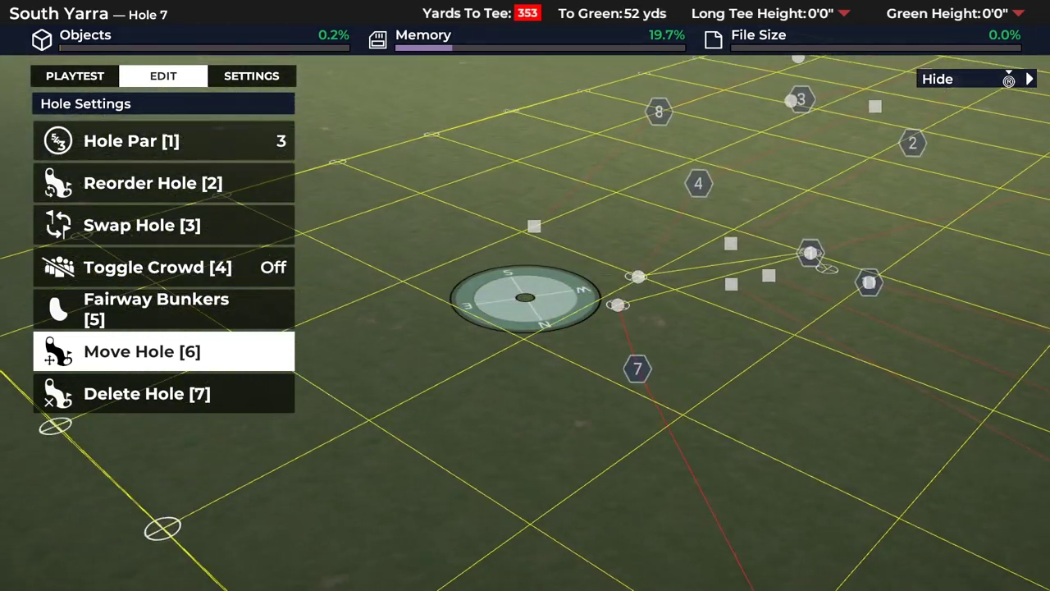
{"action": "key", "text": "Page_Down"}
{"action": "key", "text": "w"}
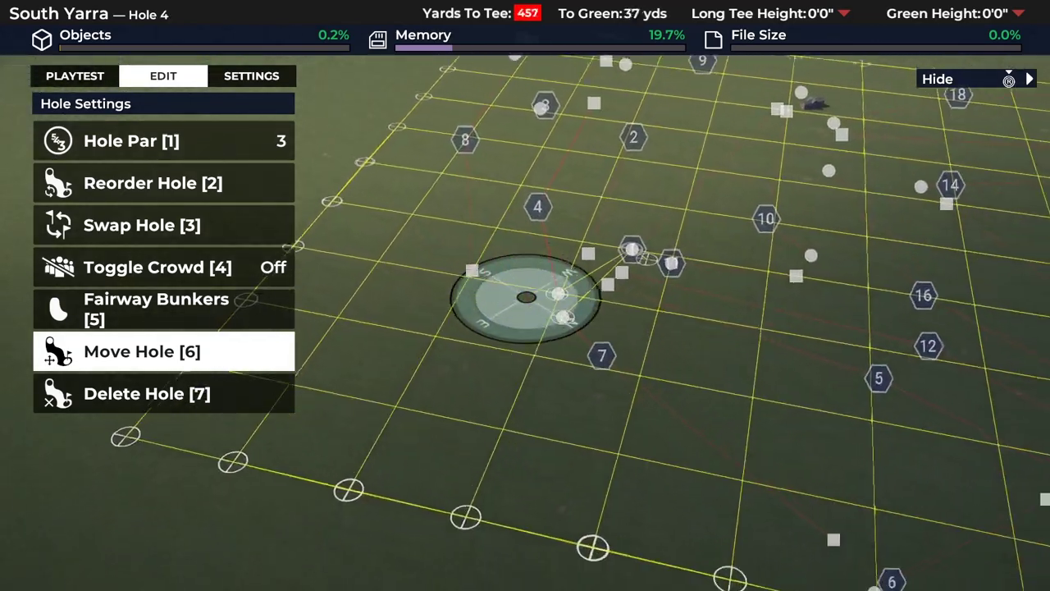
{"action": "key", "text": "w"}
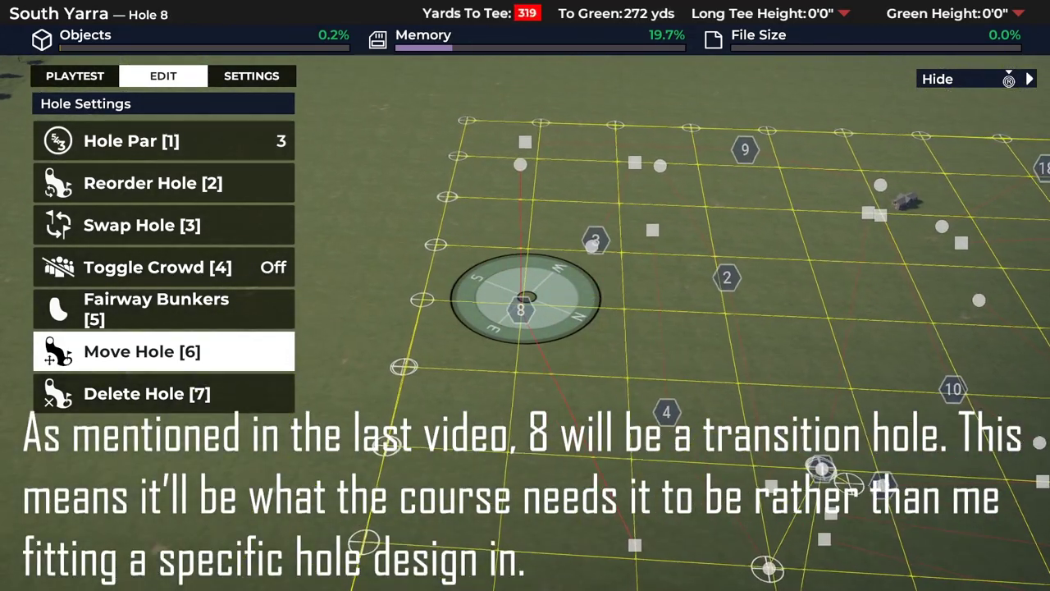
{"action": "key", "text": "w"}
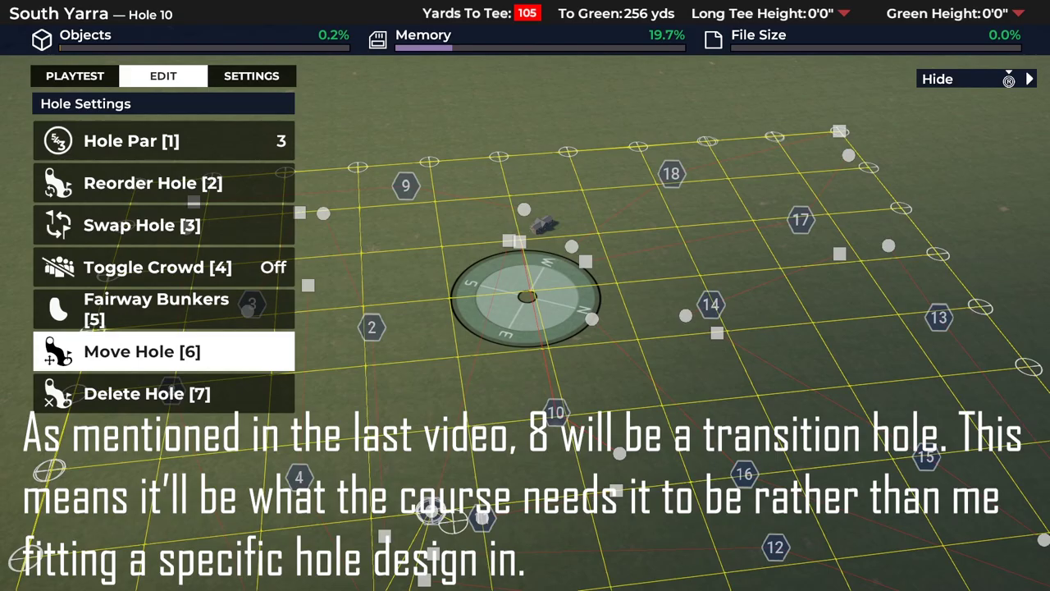
{"action": "key", "text": "e"}
{"action": "key", "text": "w"}
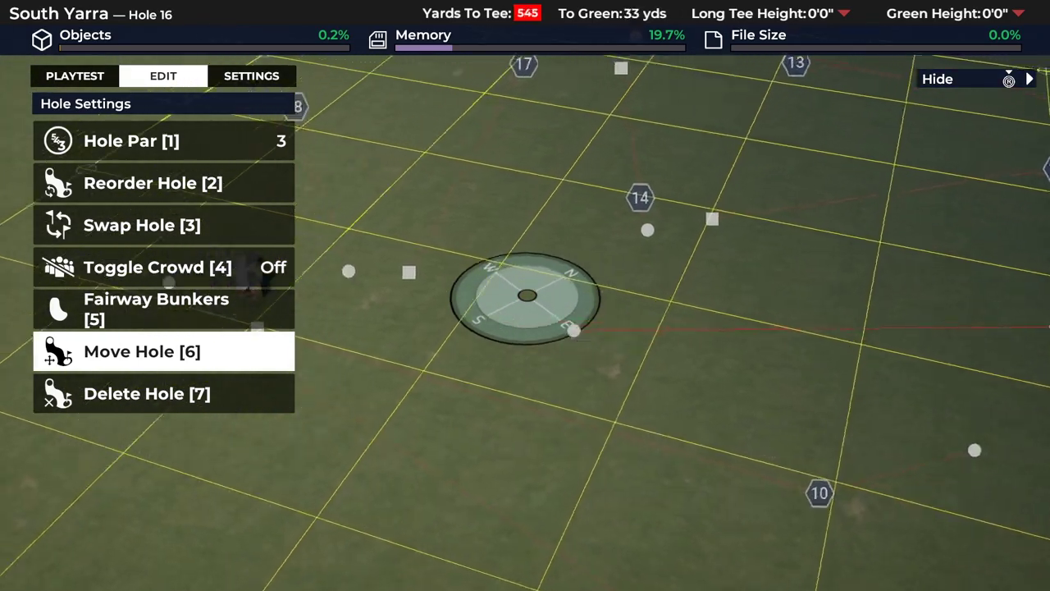
{"action": "key", "text": "Escape"}
{"action": "scroll", "coordinate": [525, 328], "scroll_direction": "down", "scroll_amount": 3}
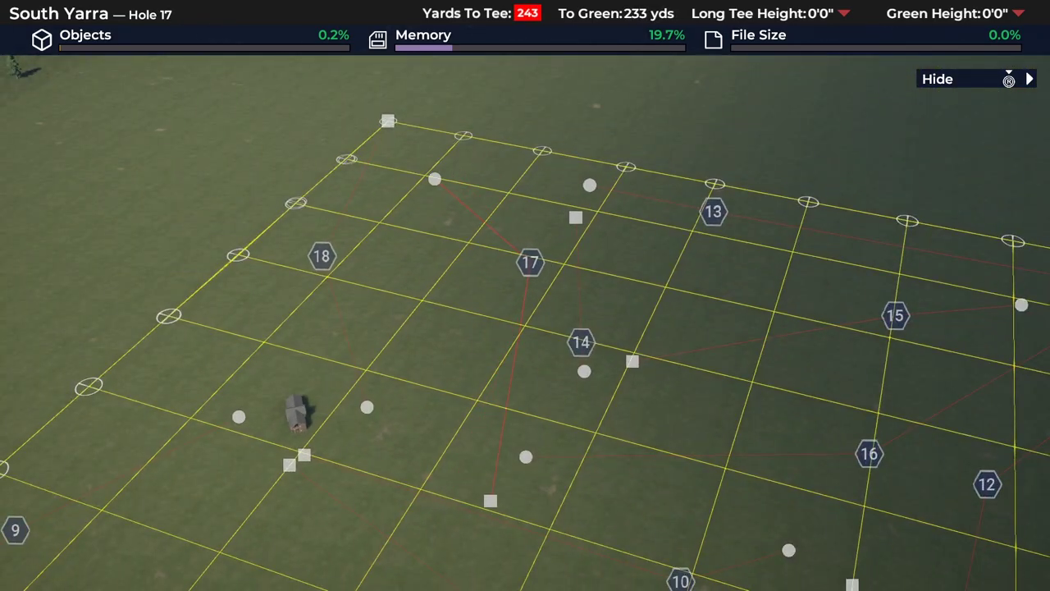
{"action": "key", "text": "e"}
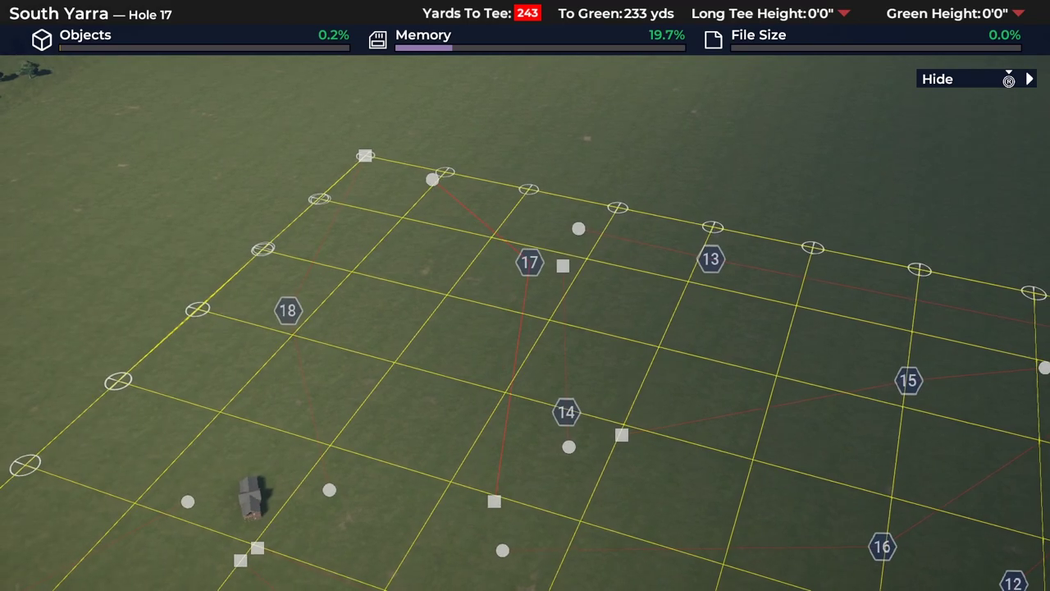
{"action": "key", "text": "q"}
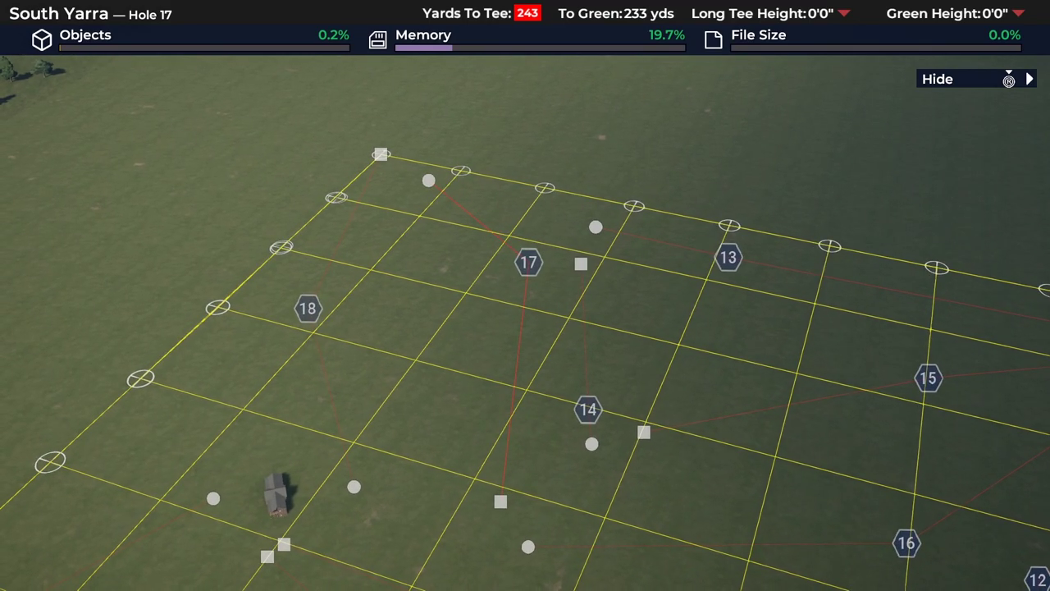
Place hole 18's green, then drive it back and forth until the hole reads par 5
{"action": "key", "text": "6"}
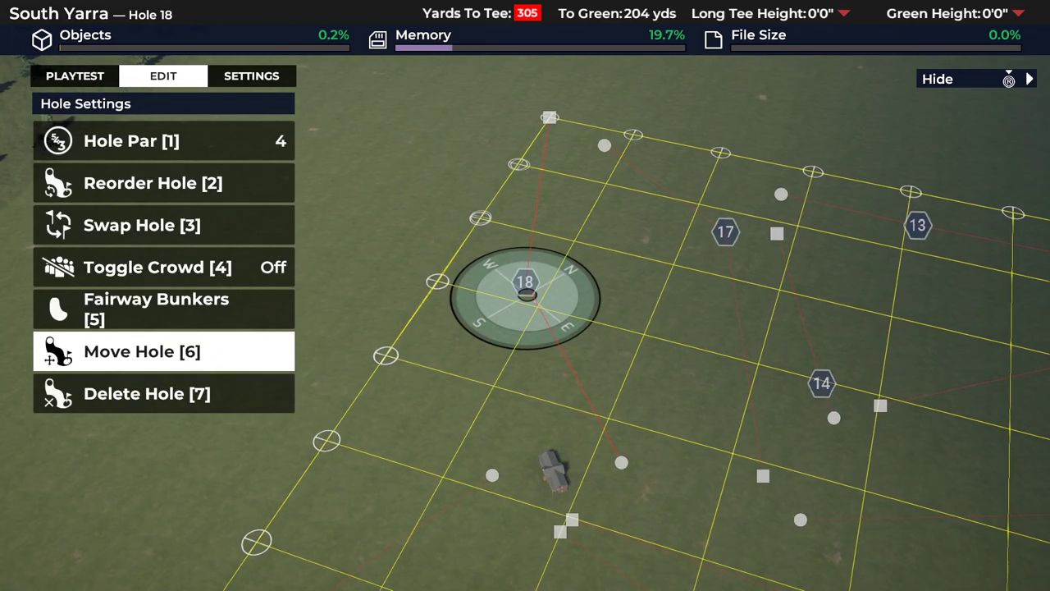
{"action": "key", "text": "Return"}
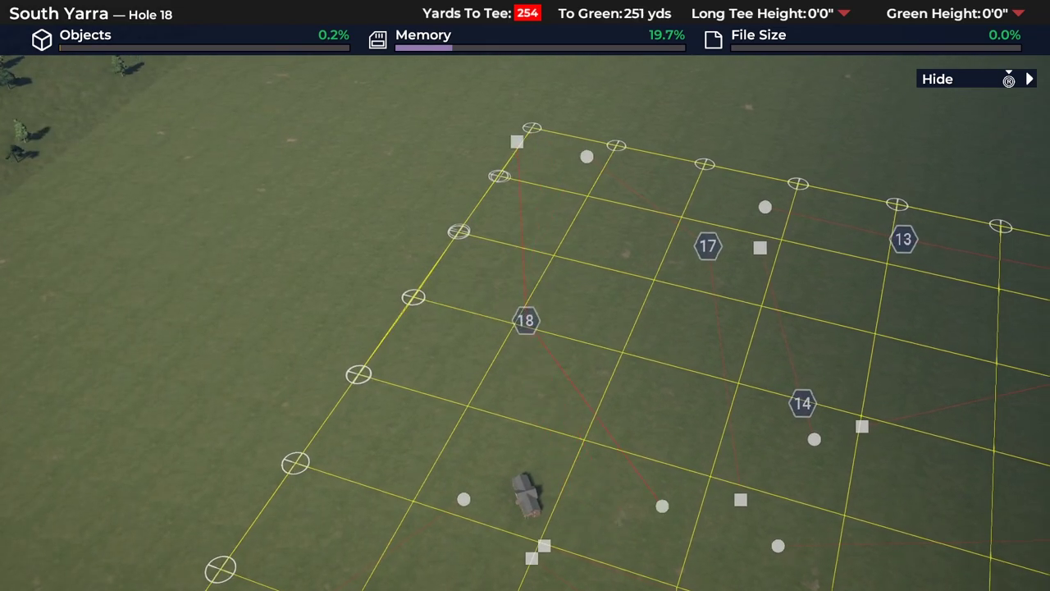
{"action": "key", "text": "e"}
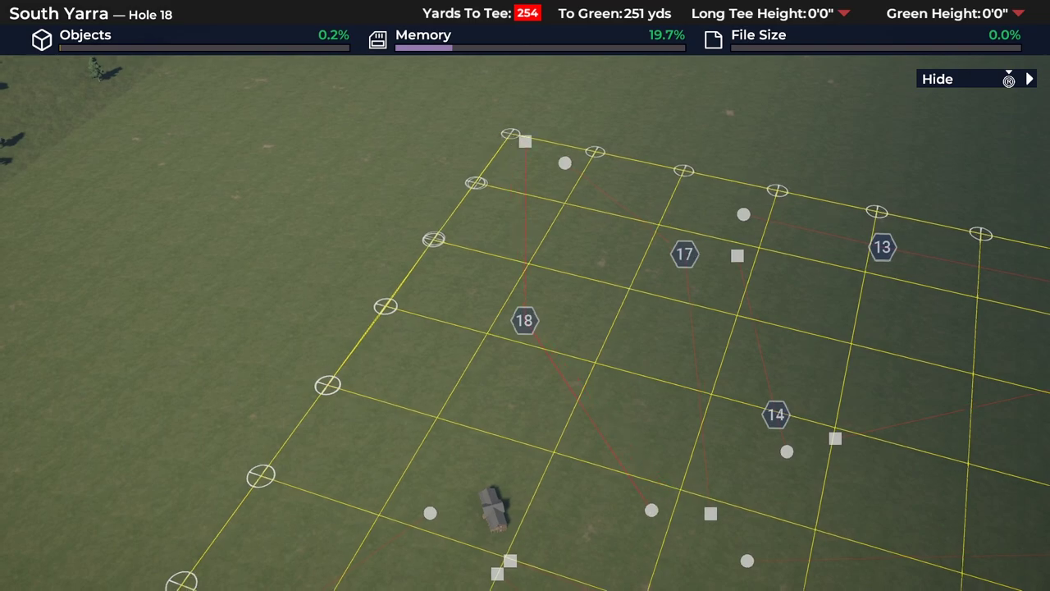
{"action": "key", "text": "q"}
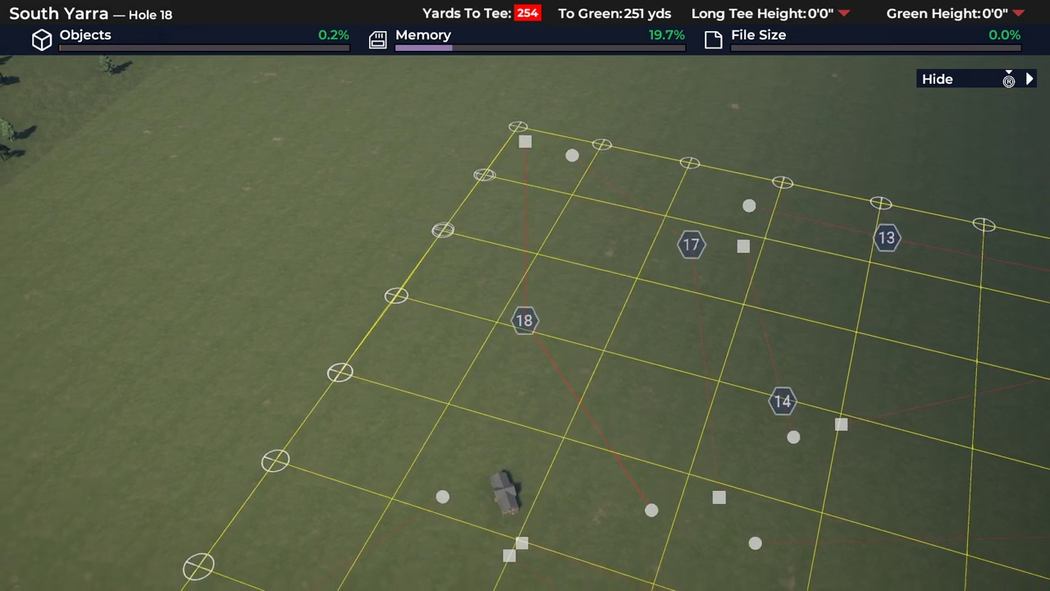
{"action": "key", "text": "6"}
{"action": "key", "text": "w"}
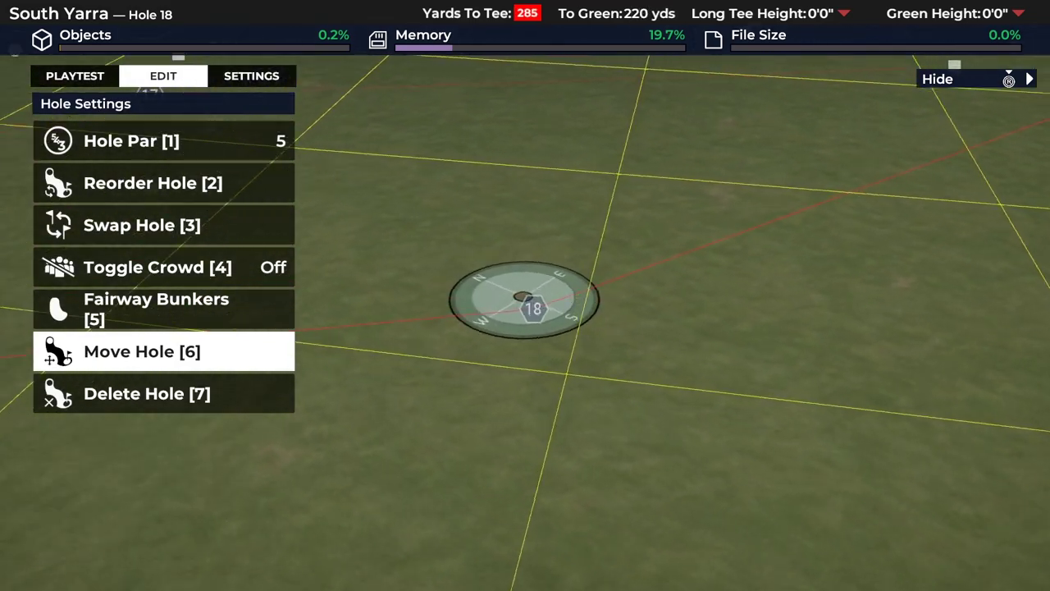
{"action": "key", "text": "w"}
{"action": "key", "text": "s"}
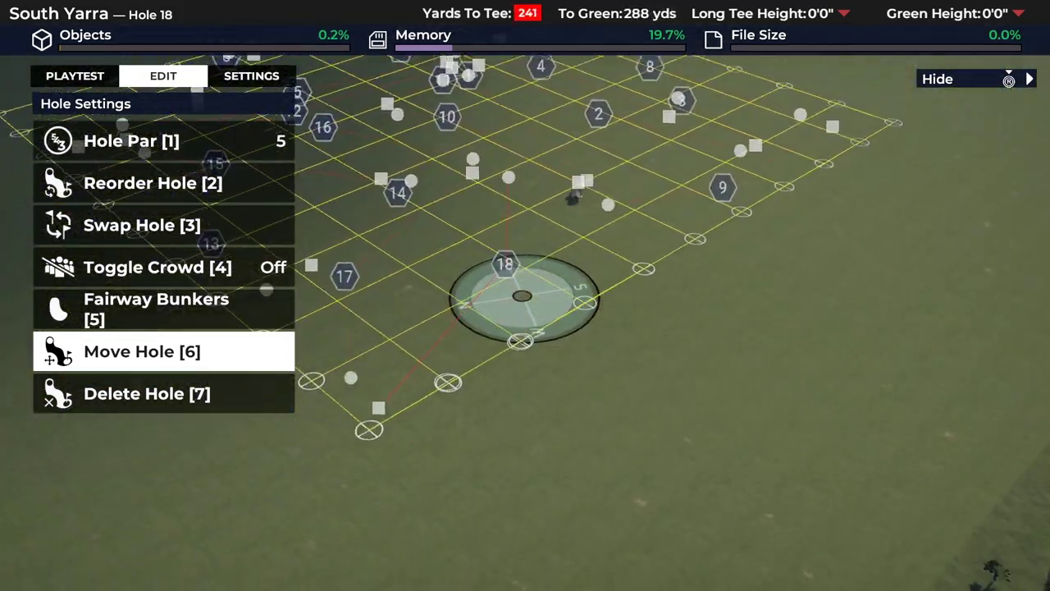
{"action": "key", "text": "w"}
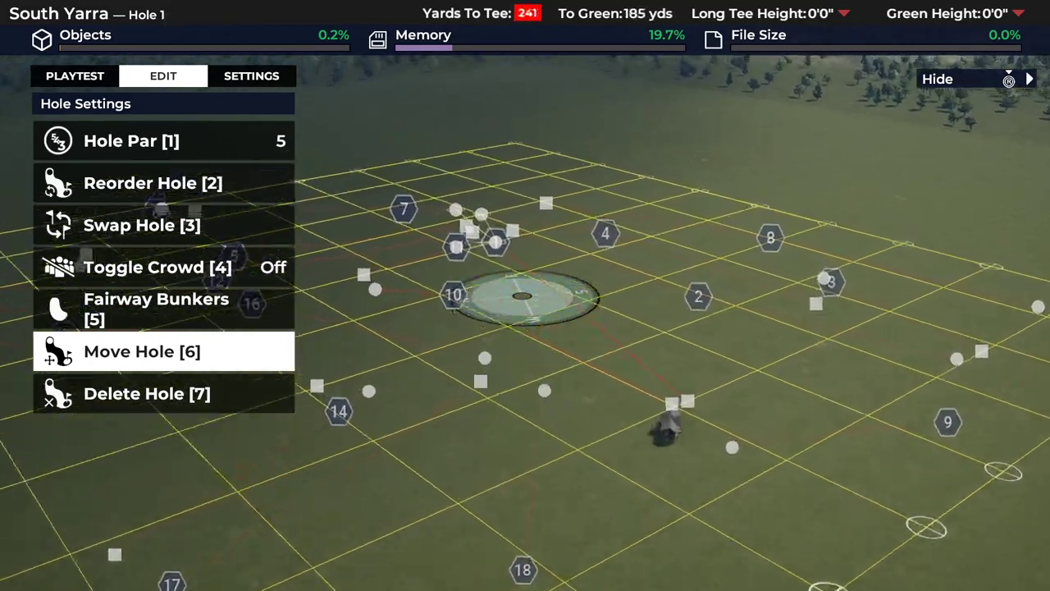
{"action": "key", "text": "s"}
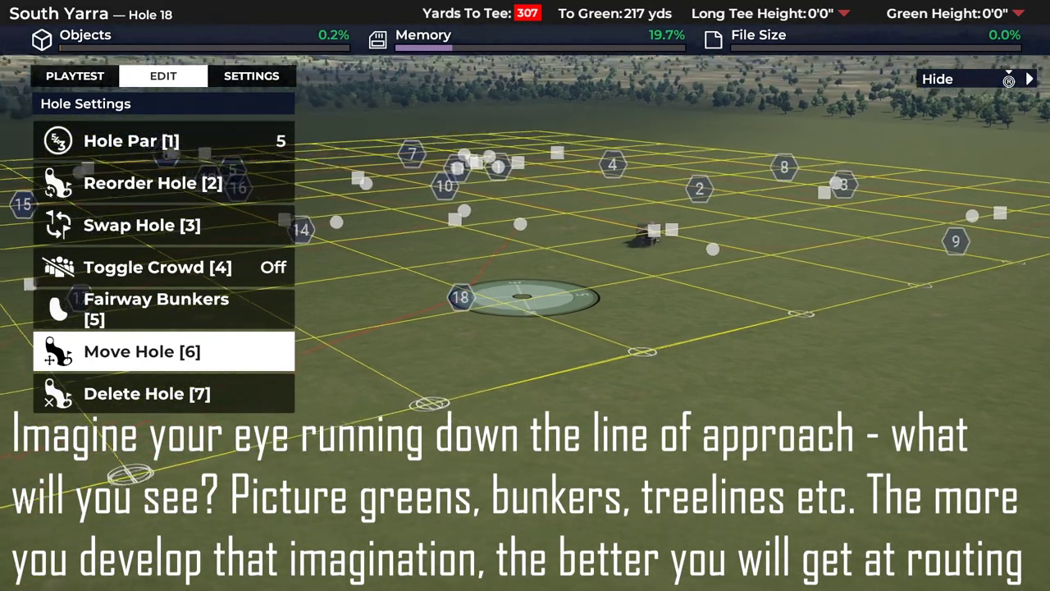
Set the moved green down and fly the camera across holes 10 to 17, 8, 9 and 2
{"action": "key", "text": "w"}
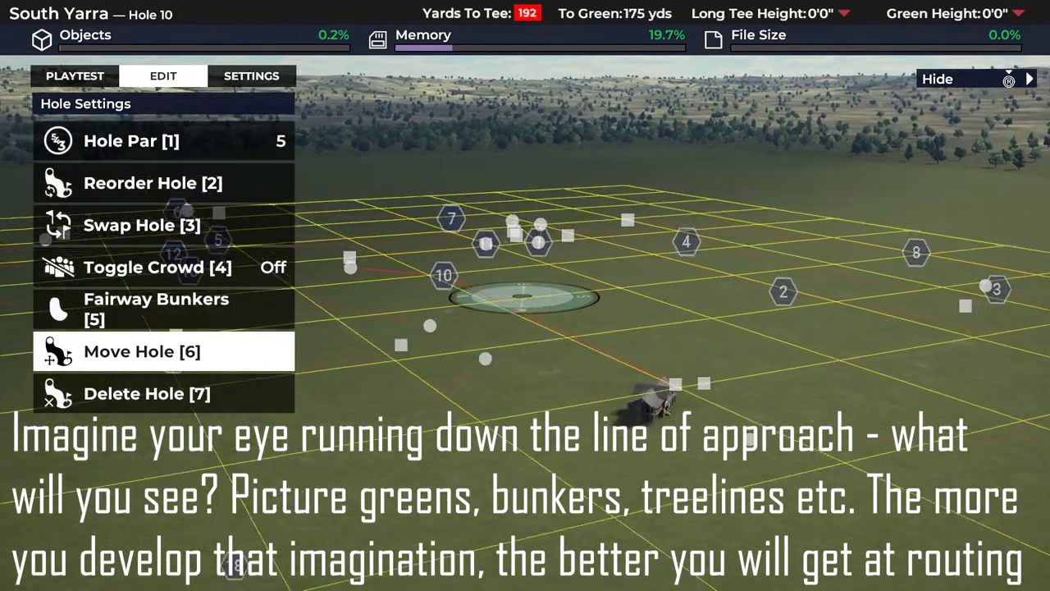
{"action": "key", "text": "s"}
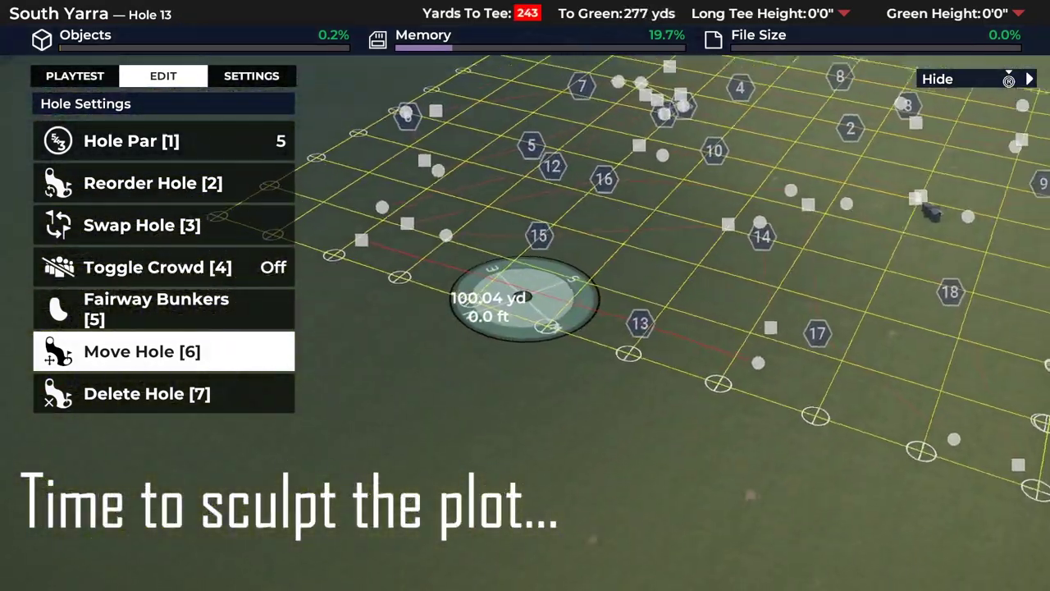
{"action": "key", "text": "Return"}
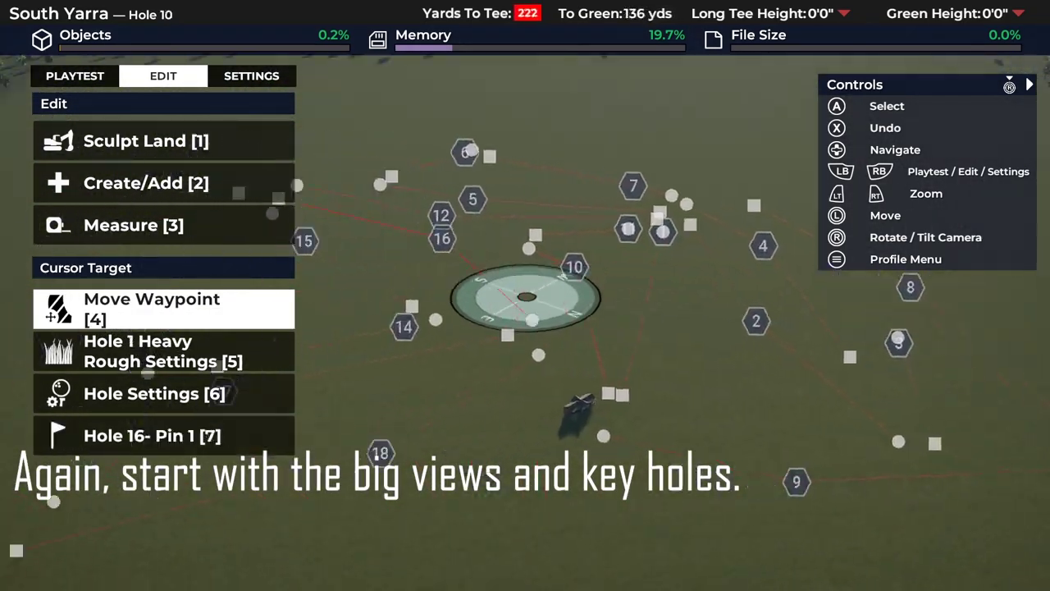
{"action": "key", "text": "w"}
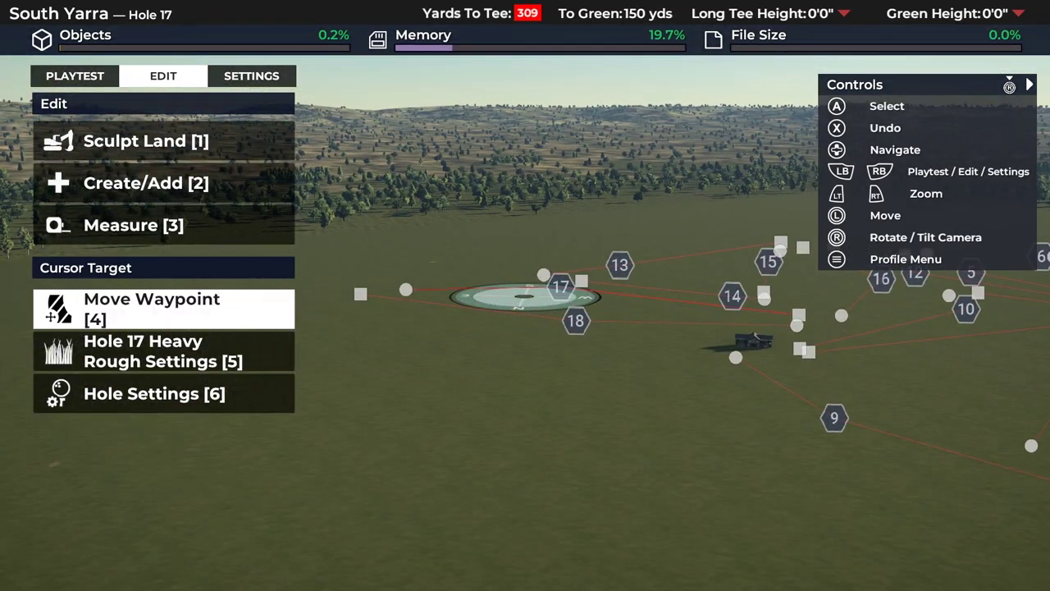
{"action": "key", "text": "w"}
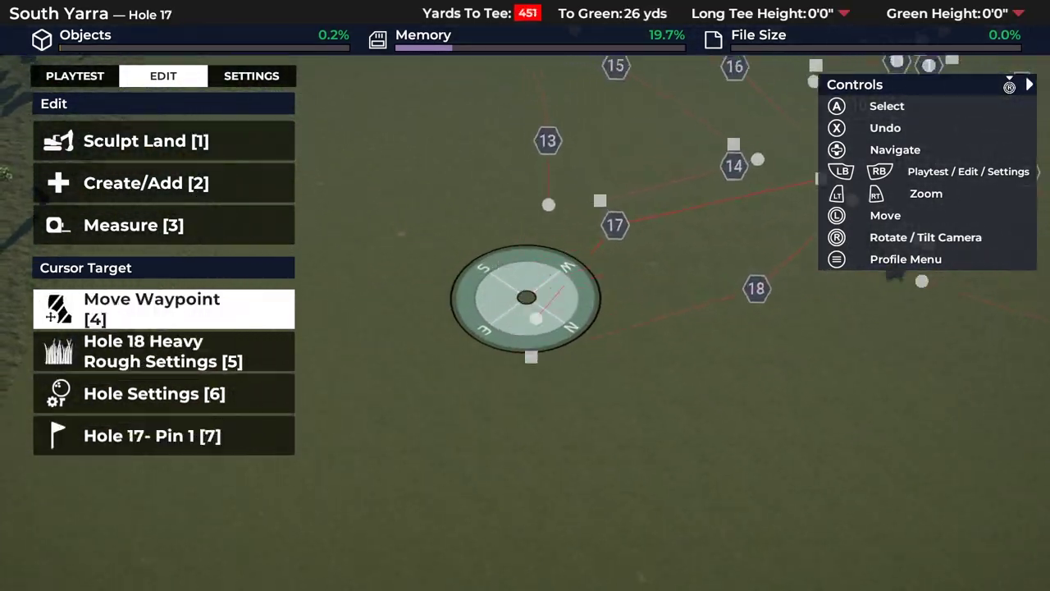
{"action": "key", "text": "w"}
{"action": "key", "text": "w"}
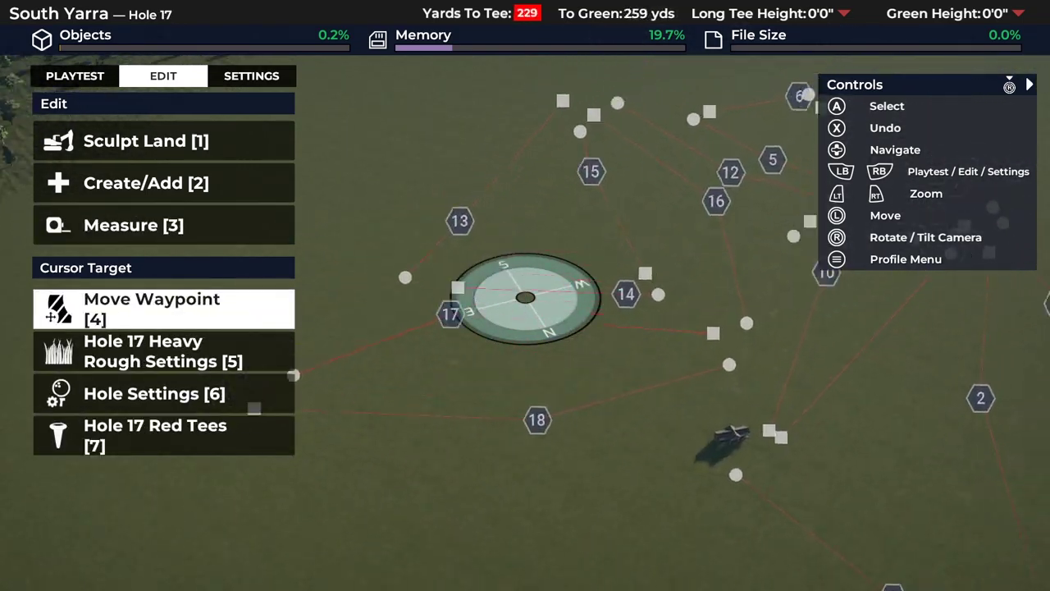
{"action": "key", "text": "w"}
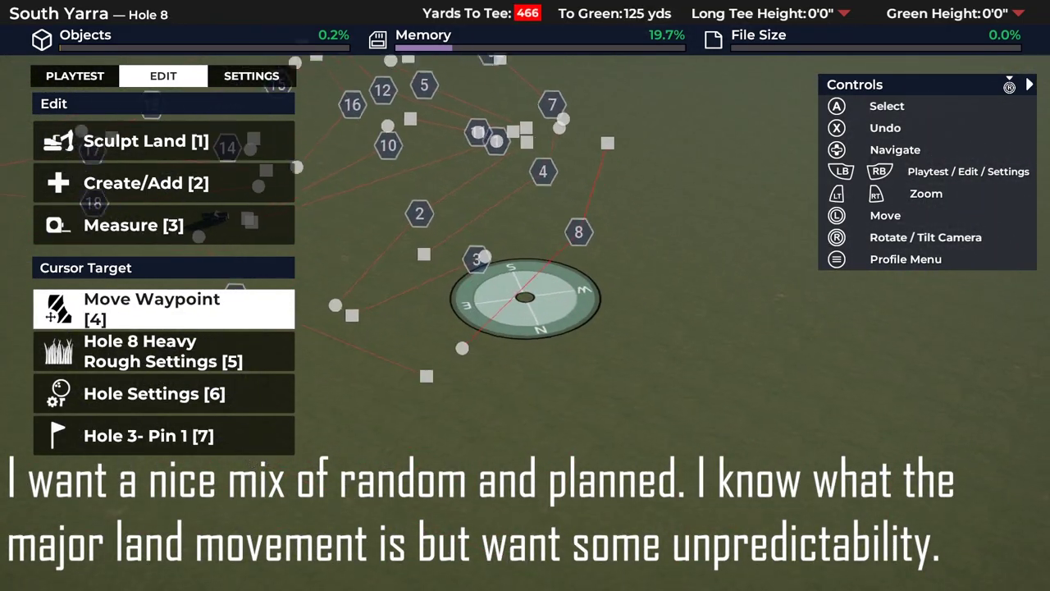
{"action": "key", "text": "w"}
{"action": "key", "text": "q"}
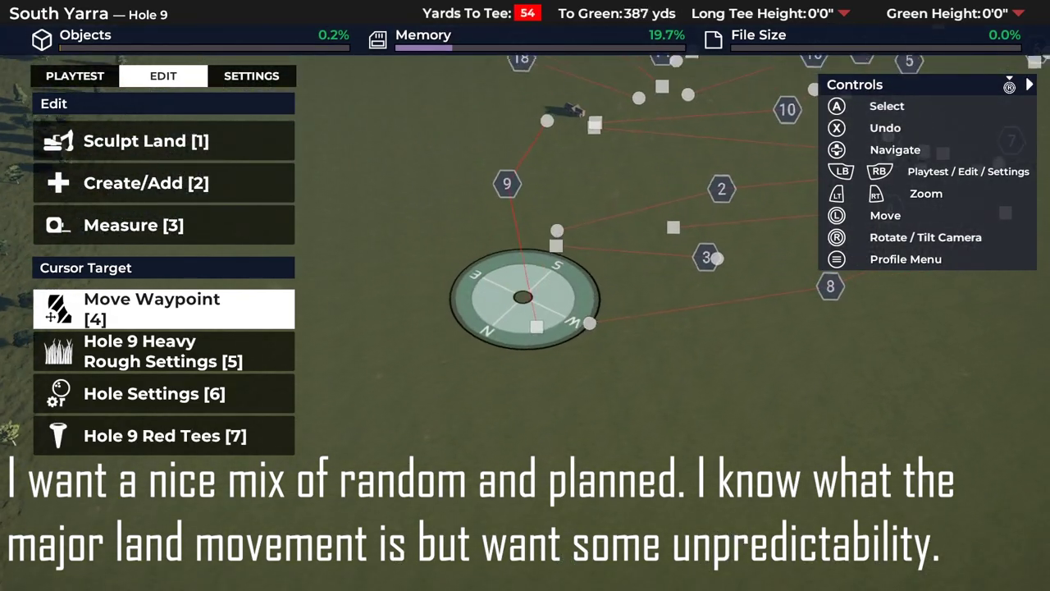
{"action": "key", "text": "w"}
{"action": "key", "text": "d"}
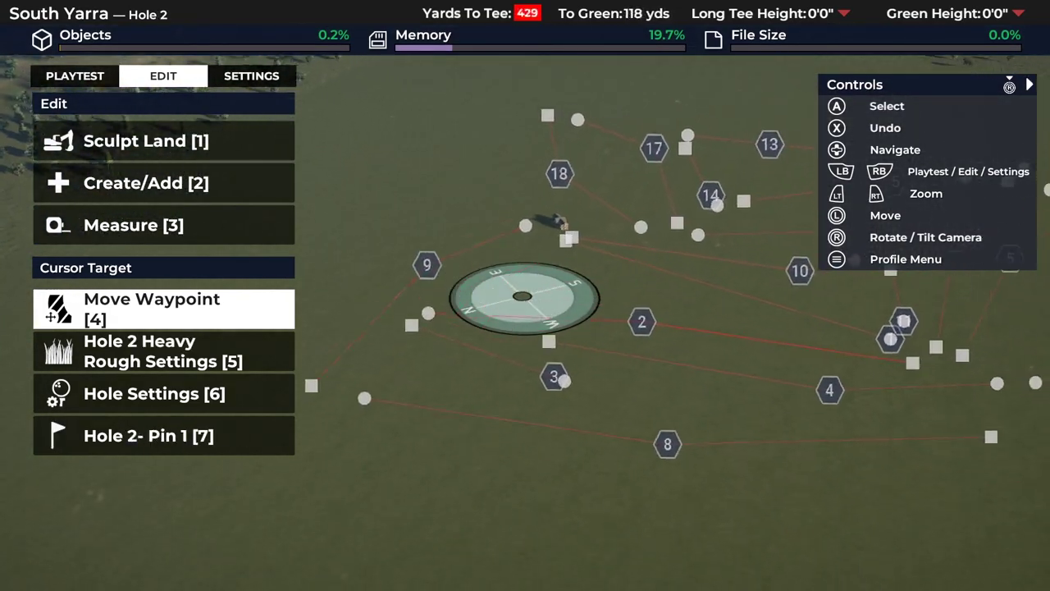
Select the soft oval Landscape Raise brush on page 4/5 and start placing it near hole 9
{"action": "key", "text": "d"}
{"action": "key", "text": "d"}
{"action": "key", "text": "1"}
{"action": "key", "text": "e"}
{"action": "key", "text": "e"}
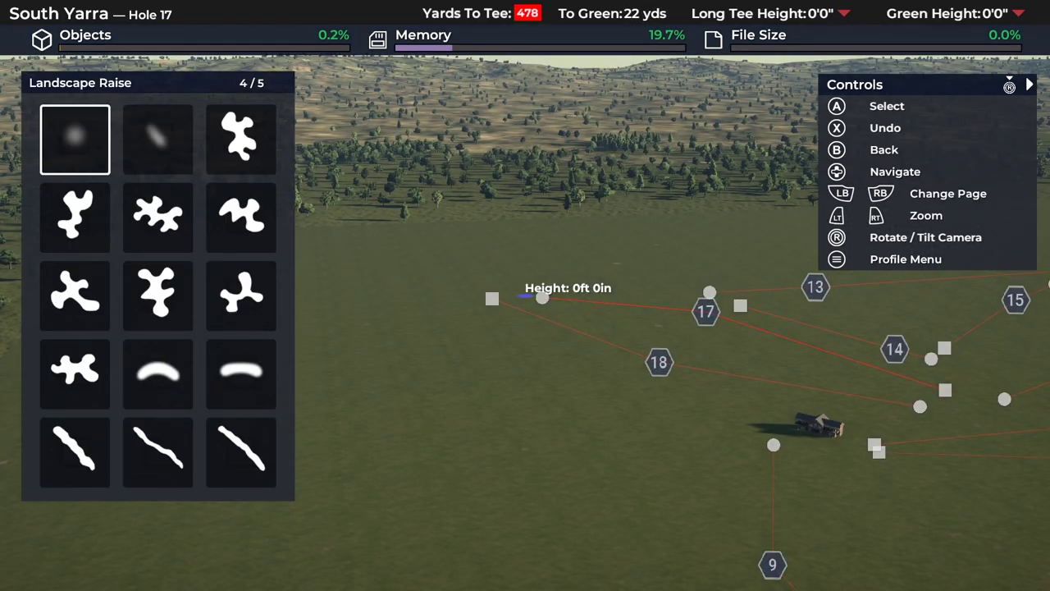
{"action": "key", "text": "Return"}
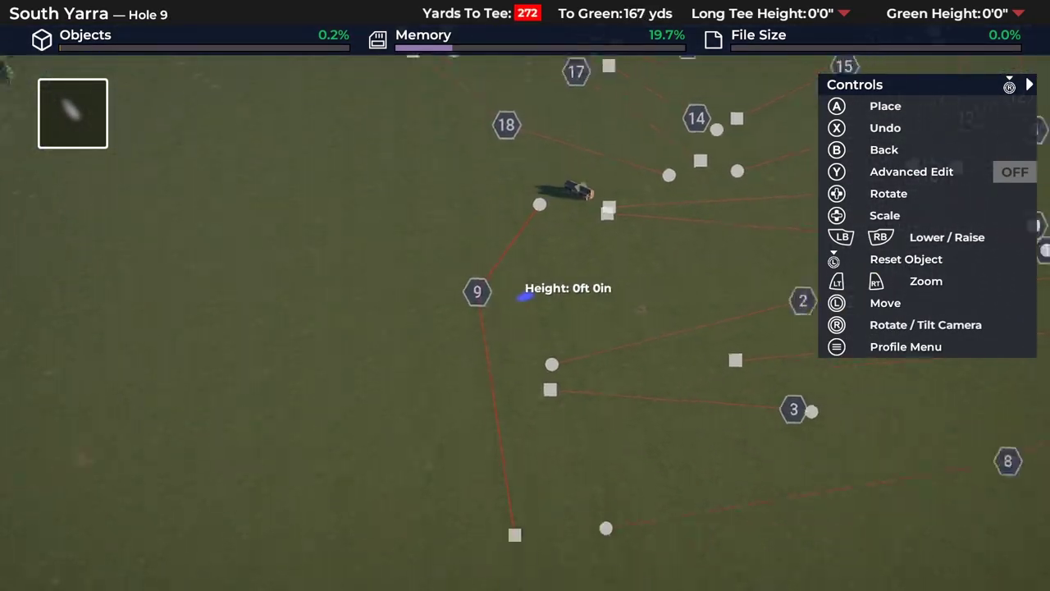
{"action": "scroll", "coordinate": [525, 296], "scroll_direction": "down", "scroll_amount": 2}
Enlarge the soft raise brush to about triple size and sweep it toward hole 8
{"action": "key", "text": "Up"}
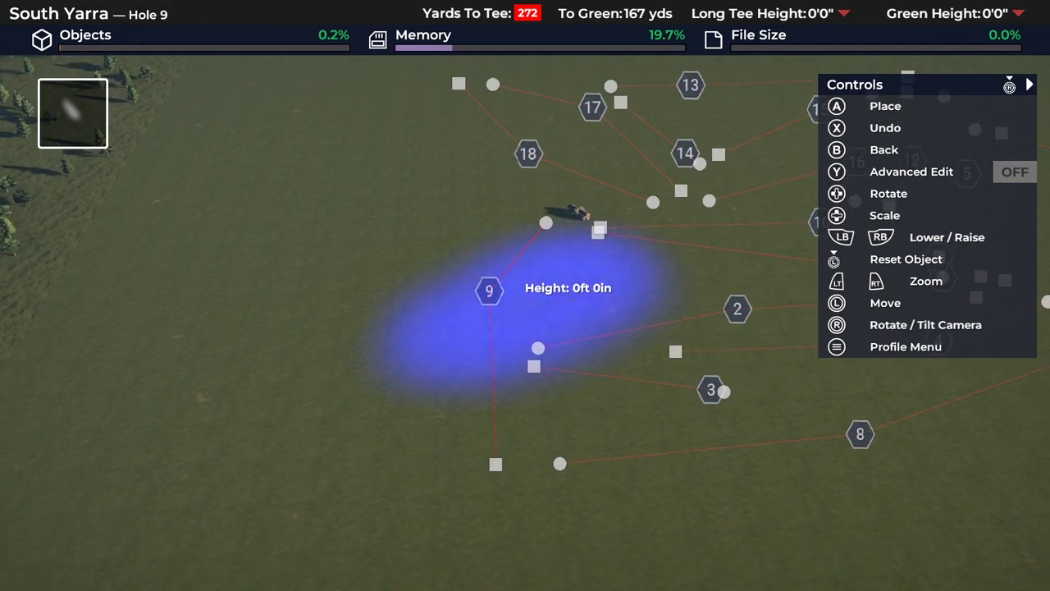
{"action": "key", "text": "s"}
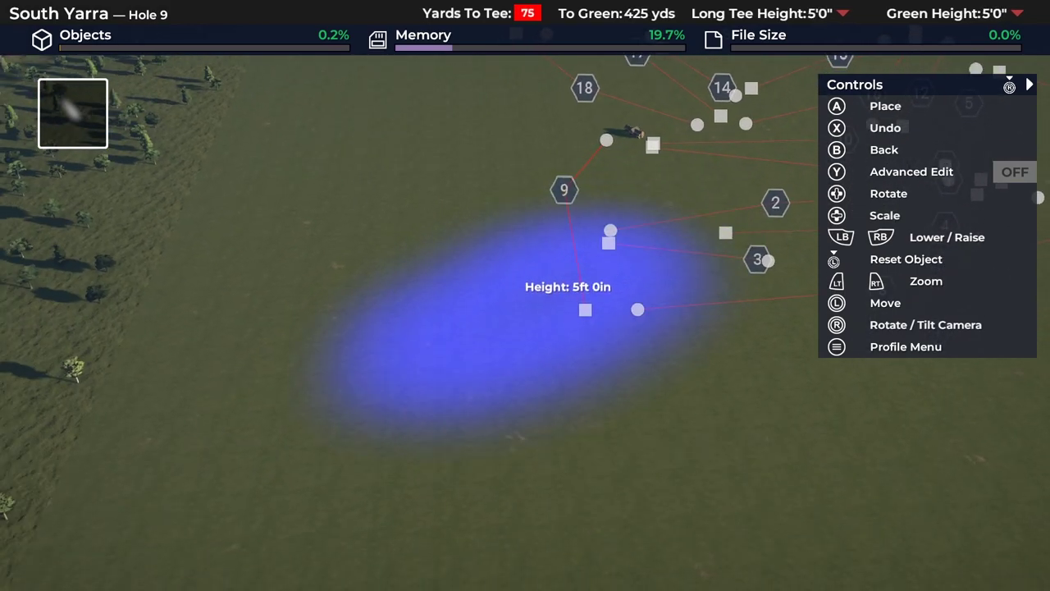
{"action": "key", "text": "w"}
{"action": "key", "text": "s"}
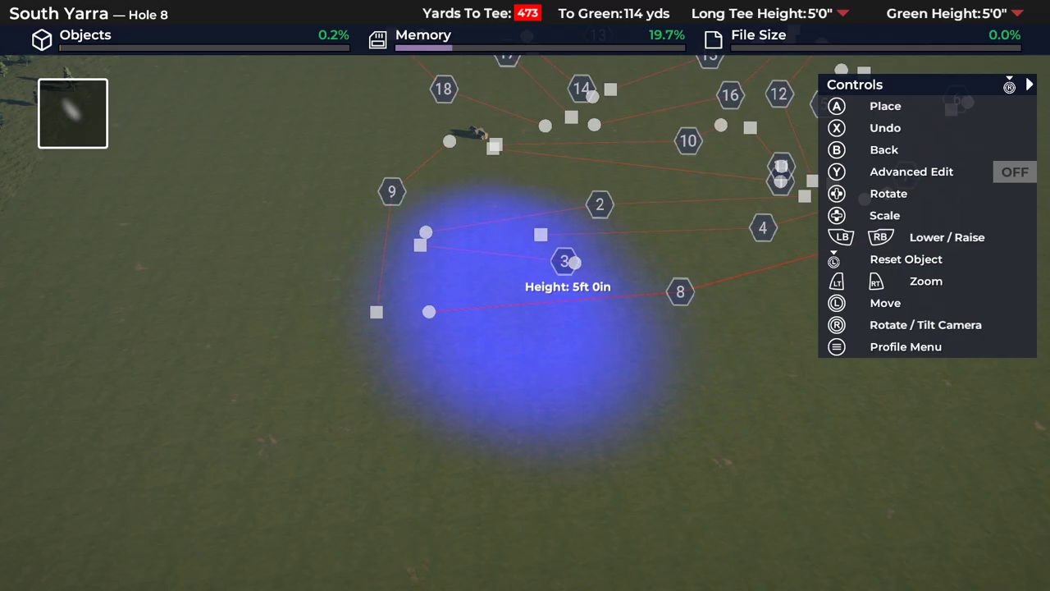
{"action": "key", "text": "w"}
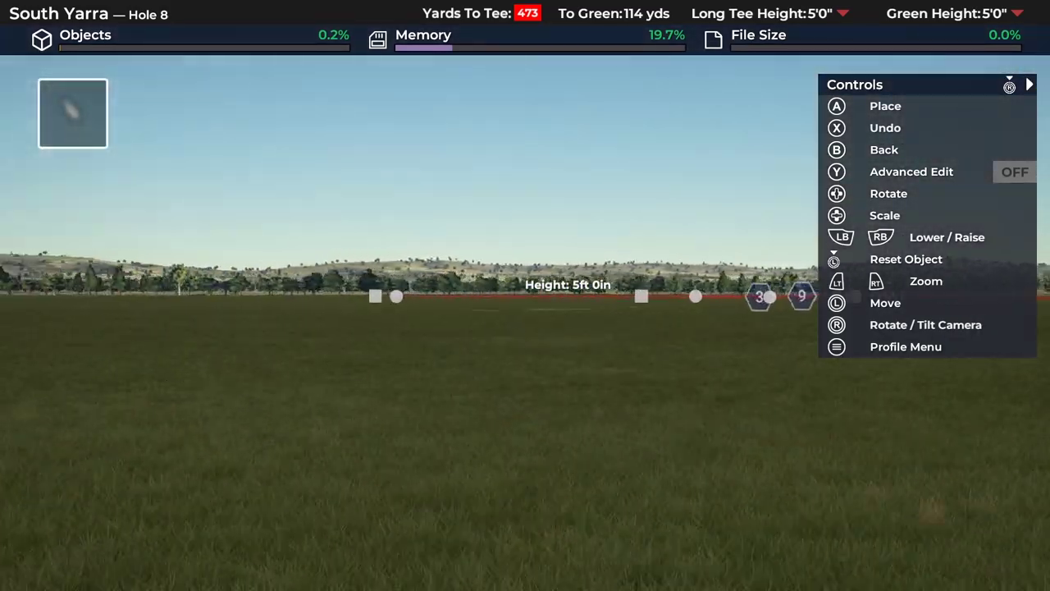
{"action": "key", "text": "s"}
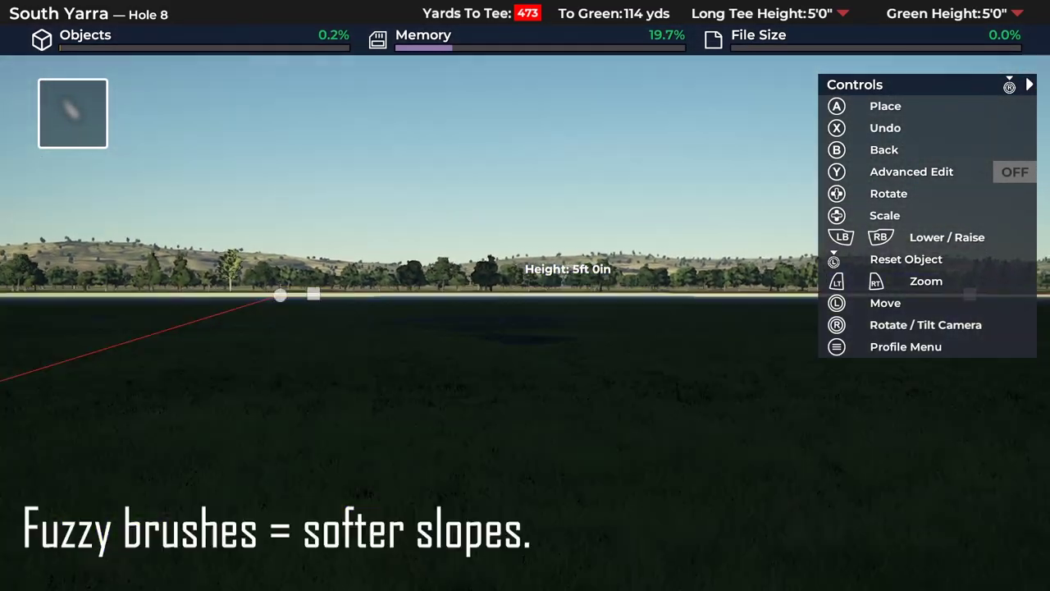
{"action": "key", "text": "s"}
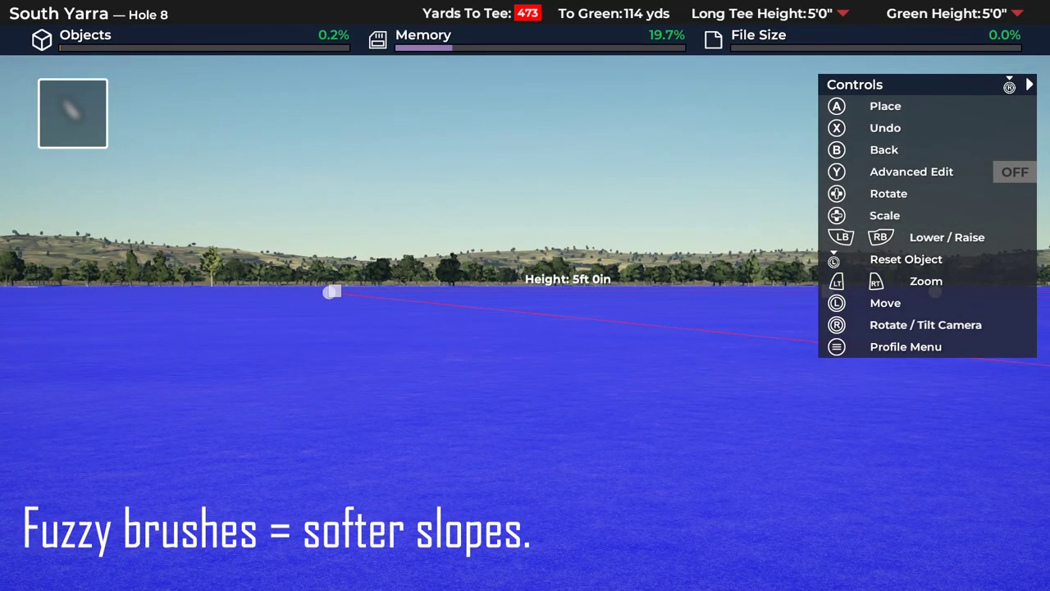
{"action": "key", "text": "s"}
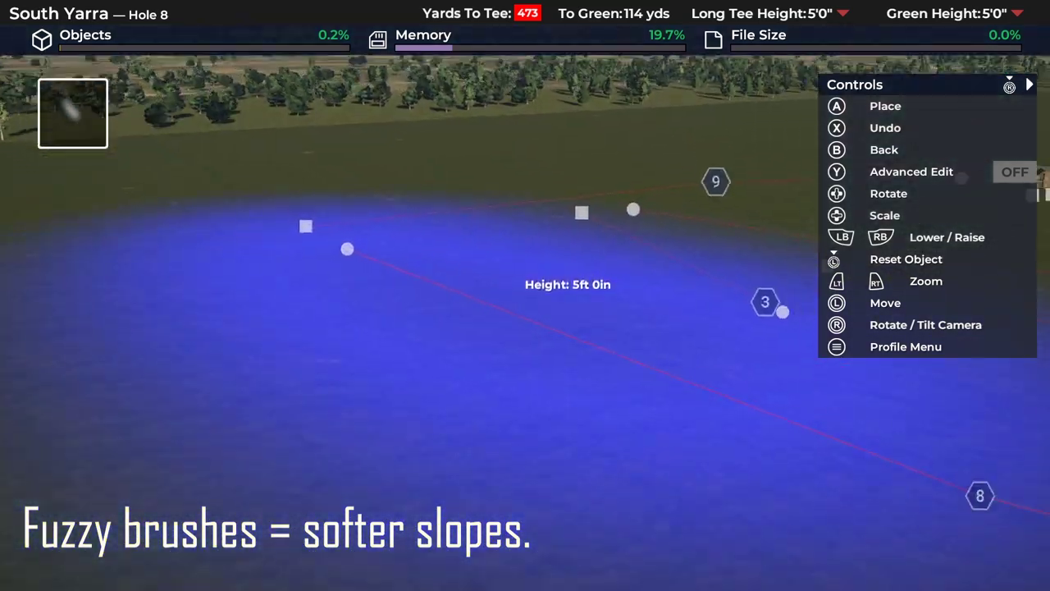
{"action": "key", "text": "s"}
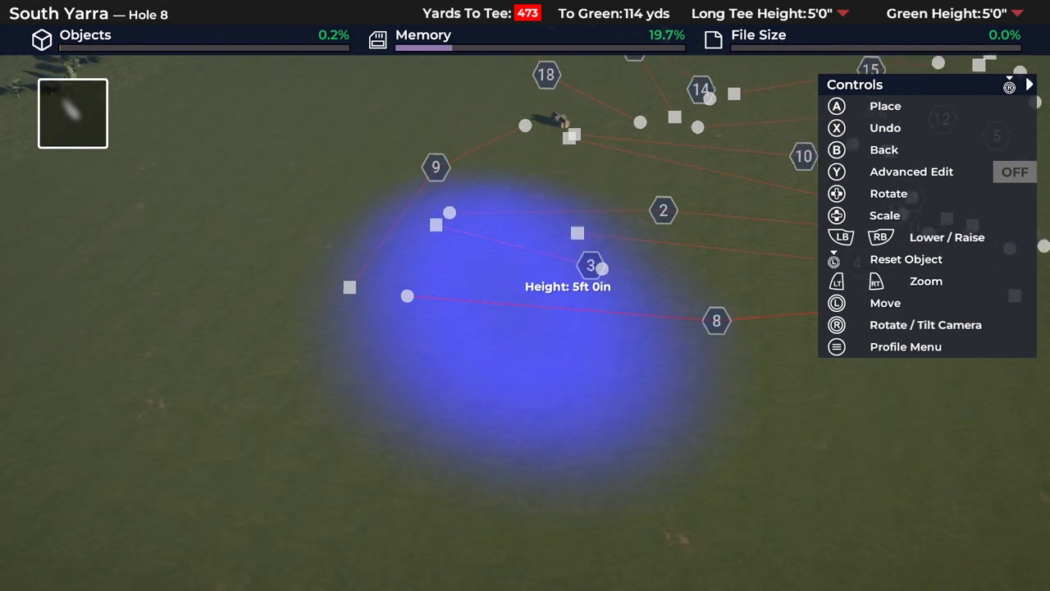
Sweep the raise brush across the course toward holes 17, 9, 12 and 13
{"action": "key", "text": "d"}
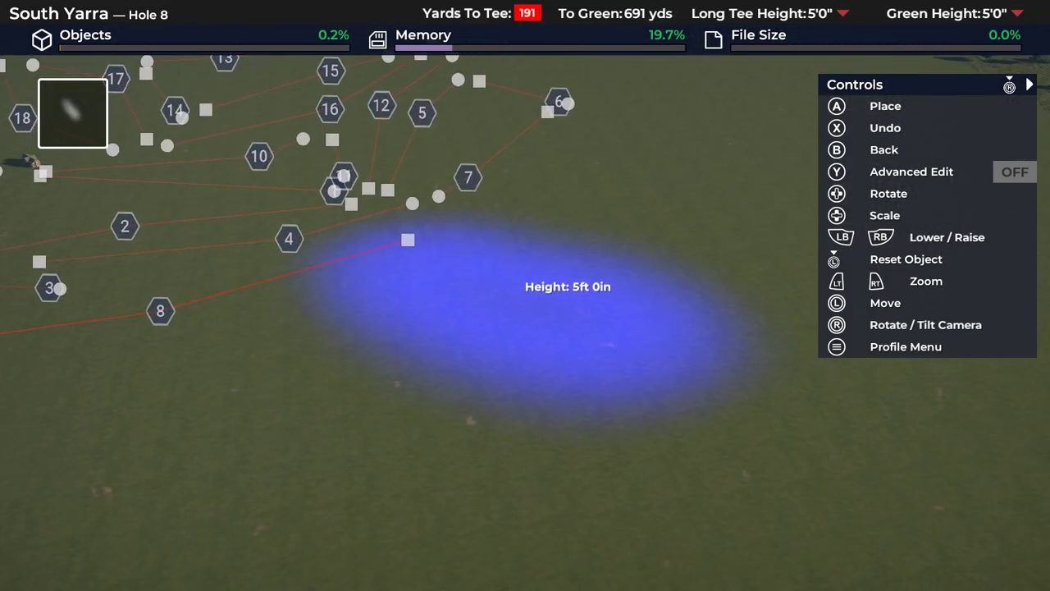
{"action": "key", "text": "a"}
{"action": "key", "text": "w"}
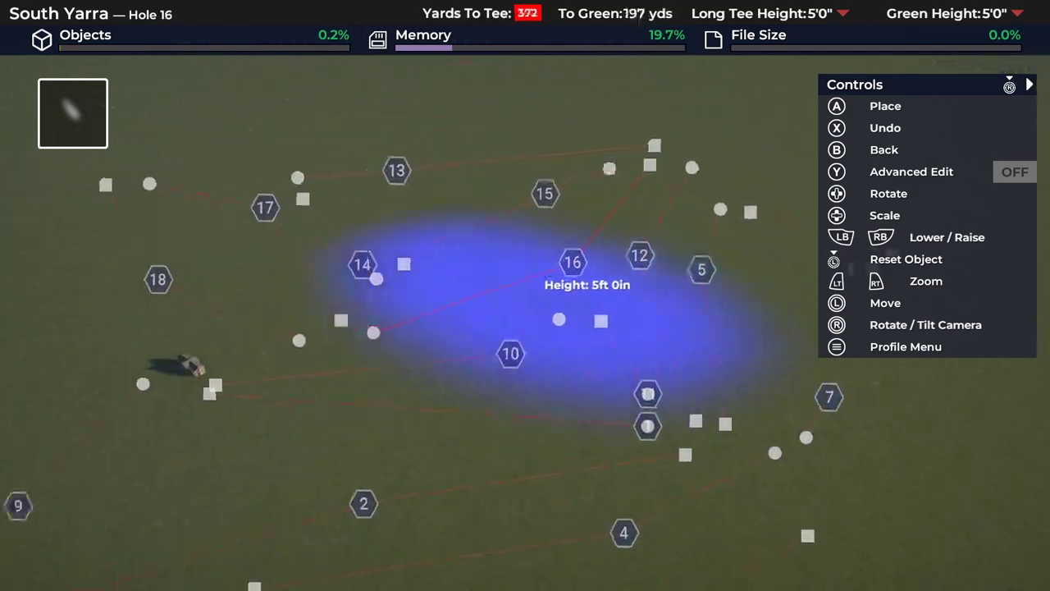
{"action": "scroll", "coordinate": [533, 304], "scroll_direction": "down", "scroll_amount": 3}
{"action": "scroll", "coordinate": [533, 304], "scroll_direction": "up", "scroll_amount": 5}
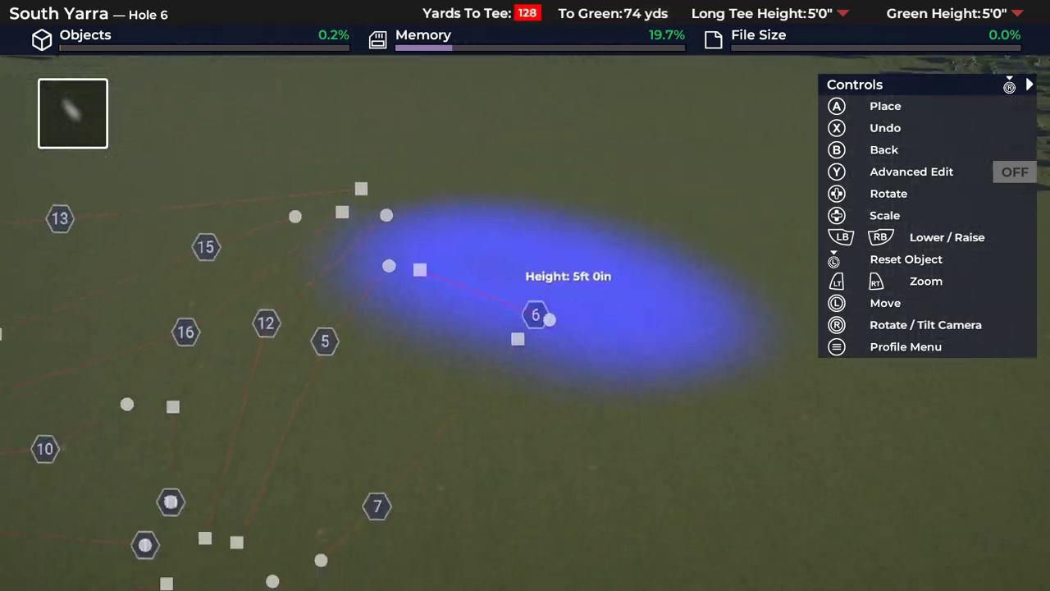
{"action": "scroll", "coordinate": [533, 303], "scroll_direction": "down", "scroll_amount": 3}
{"action": "scroll", "coordinate": [533, 304], "scroll_direction": "up", "scroll_amount": 3}
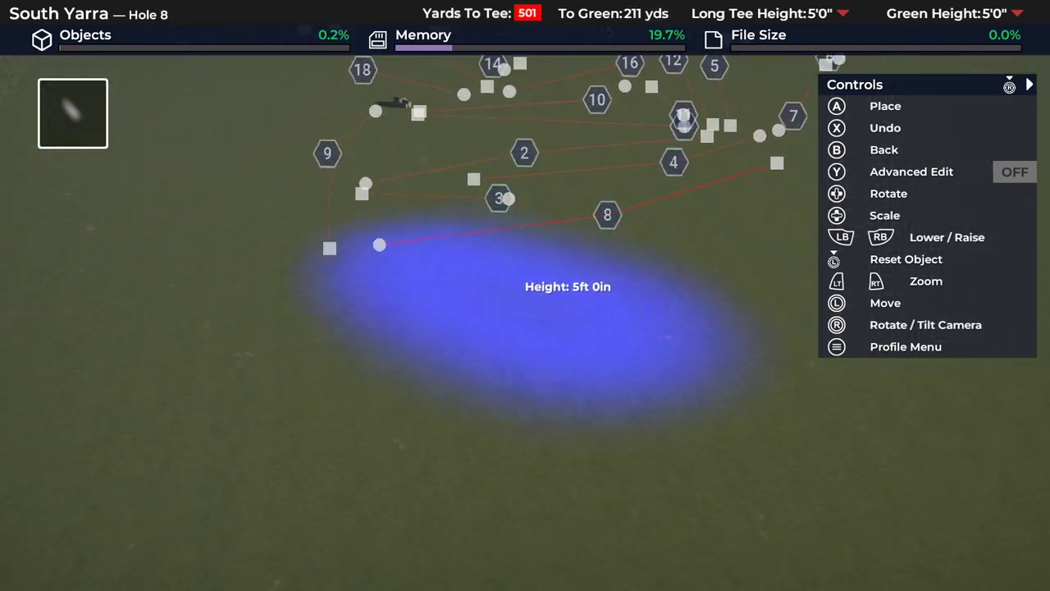
{"action": "key", "text": "w"}
{"action": "key", "text": "a"}
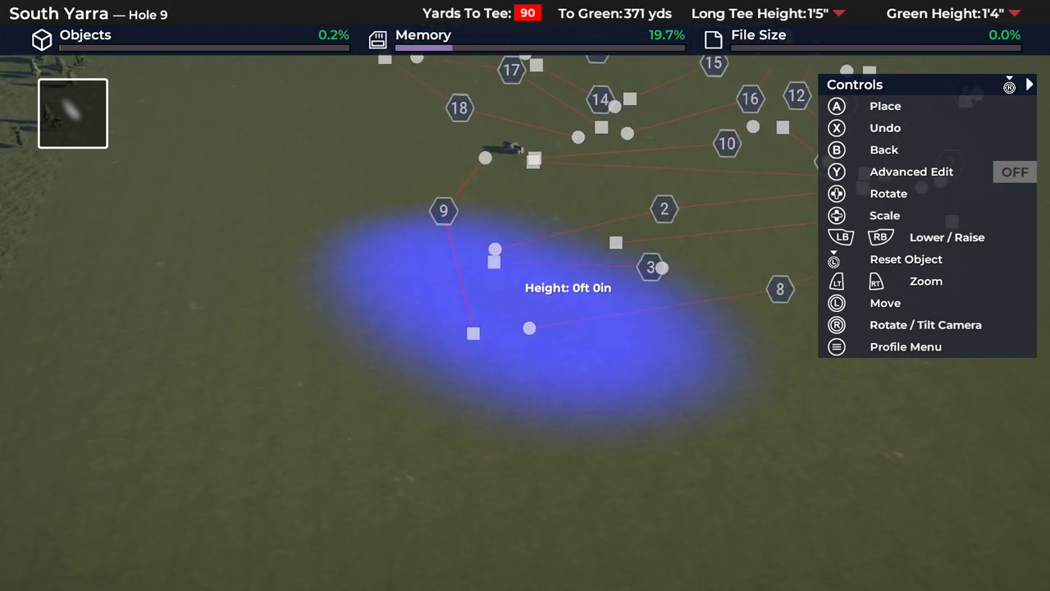
{"action": "key", "text": "w"}
{"action": "scroll", "coordinate": [533, 303], "scroll_direction": "down", "scroll_amount": 3}
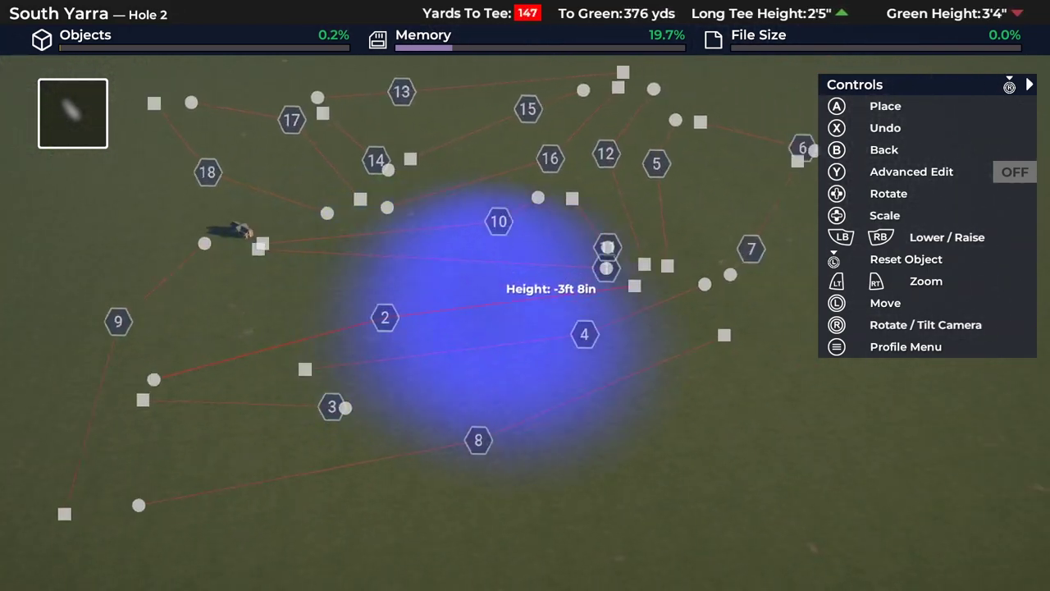
{"action": "scroll", "coordinate": [533, 304], "scroll_direction": "up", "scroll_amount": 3}
{"action": "scroll", "coordinate": [533, 303], "scroll_direction": "down", "scroll_amount": 3}
{"action": "scroll", "coordinate": [533, 304], "scroll_direction": "up", "scroll_amount": 3}
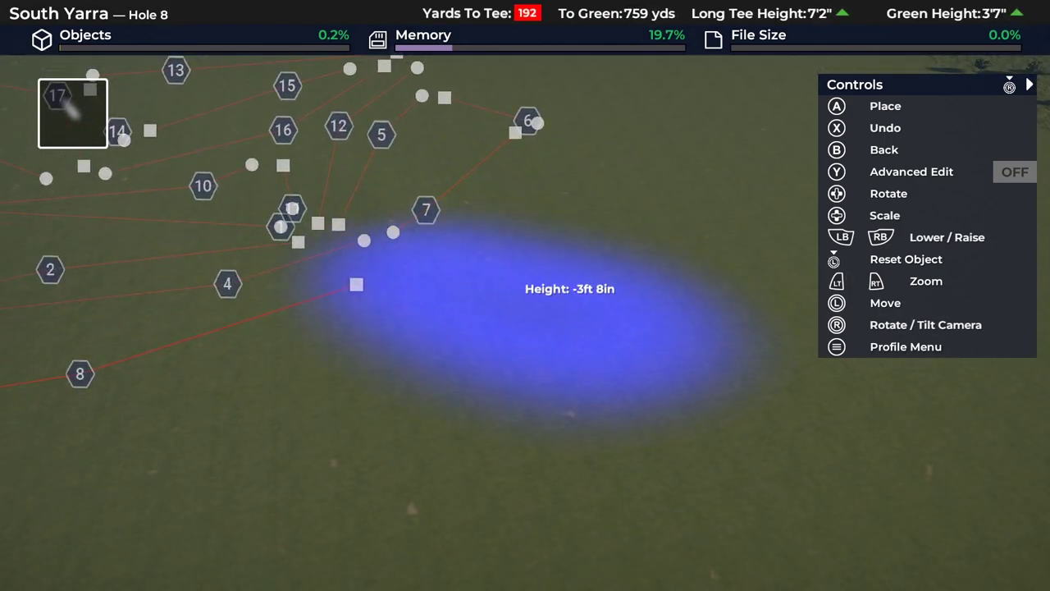
Sweep the brush over holes 8, 9, 14, 4 and 16, then leave the brush
{"action": "key", "text": "a"}
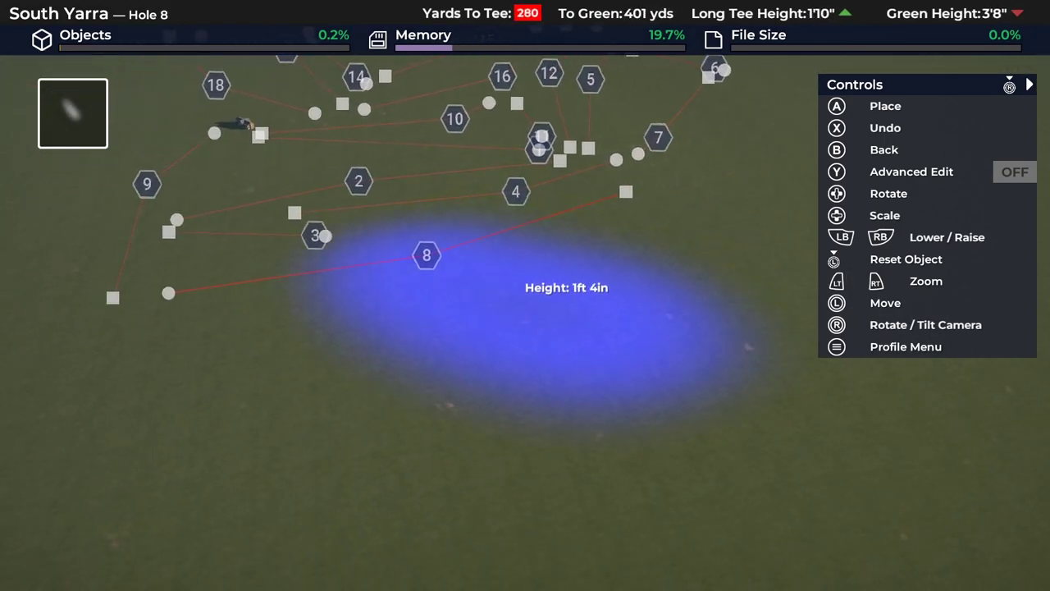
{"action": "key", "text": "w"}
{"action": "key", "text": "s"}
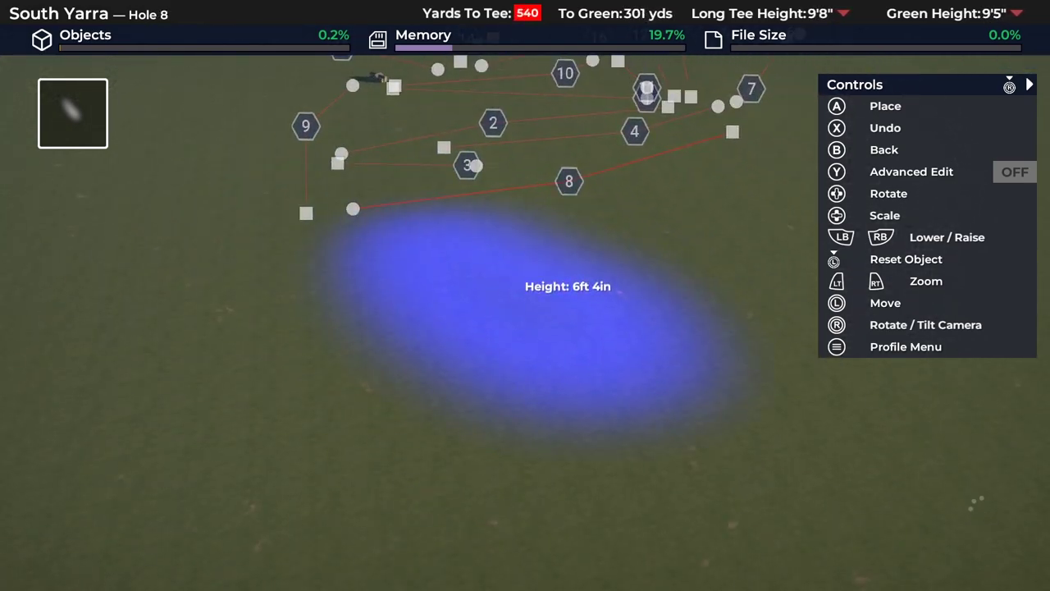
{"action": "key", "text": "a"}
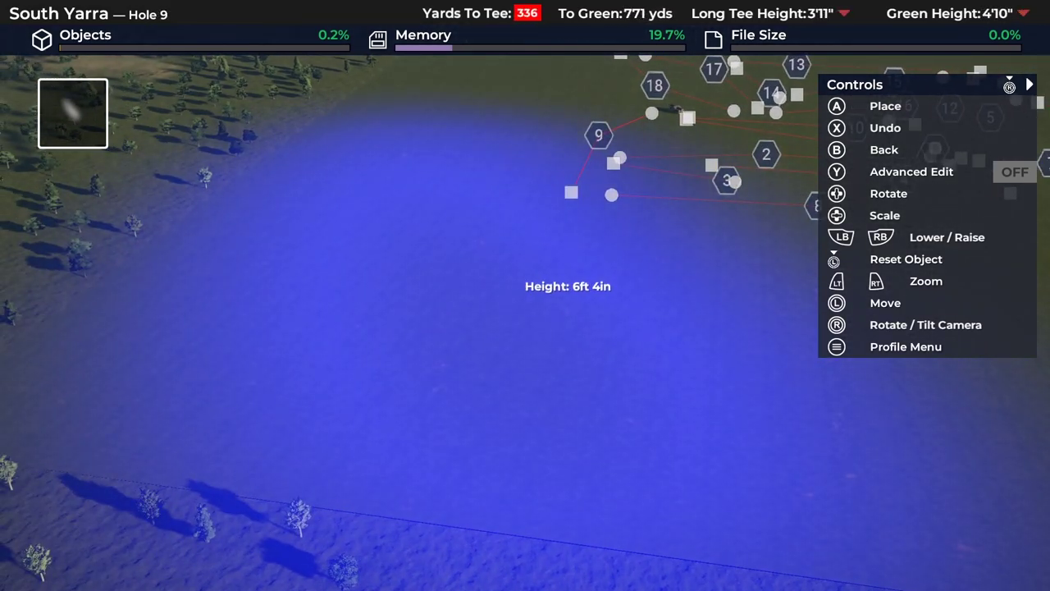
{"action": "key", "text": "w"}
{"action": "key", "text": "d"}
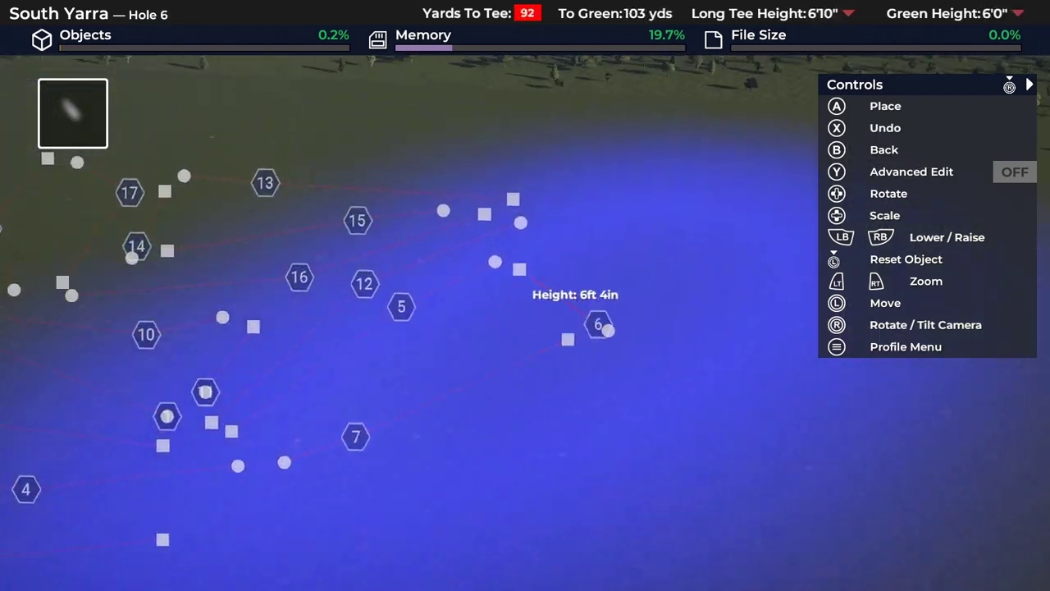
{"action": "key", "text": "s"}
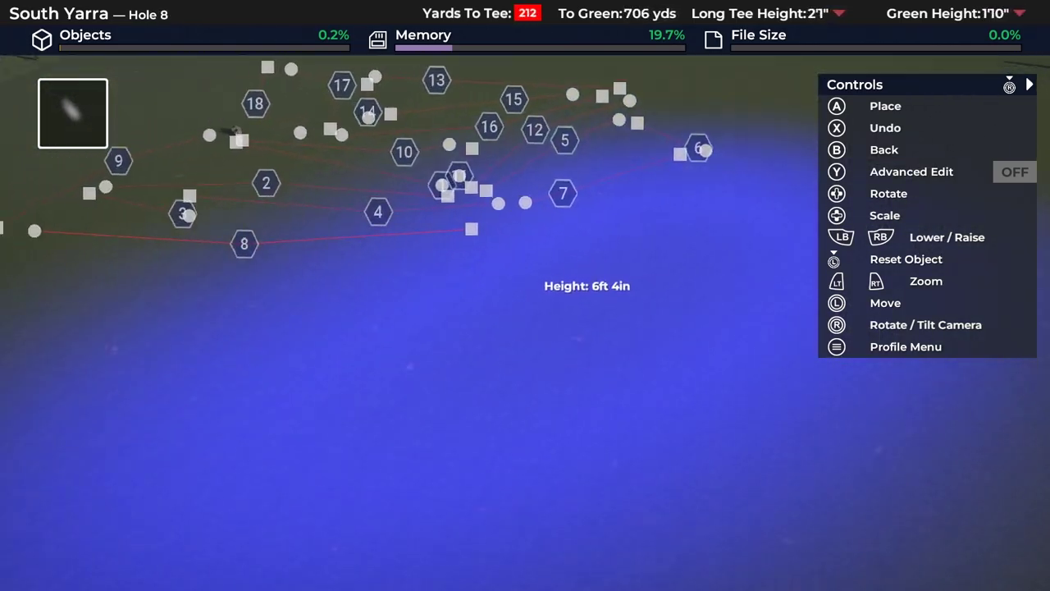
{"action": "key", "text": "w"}
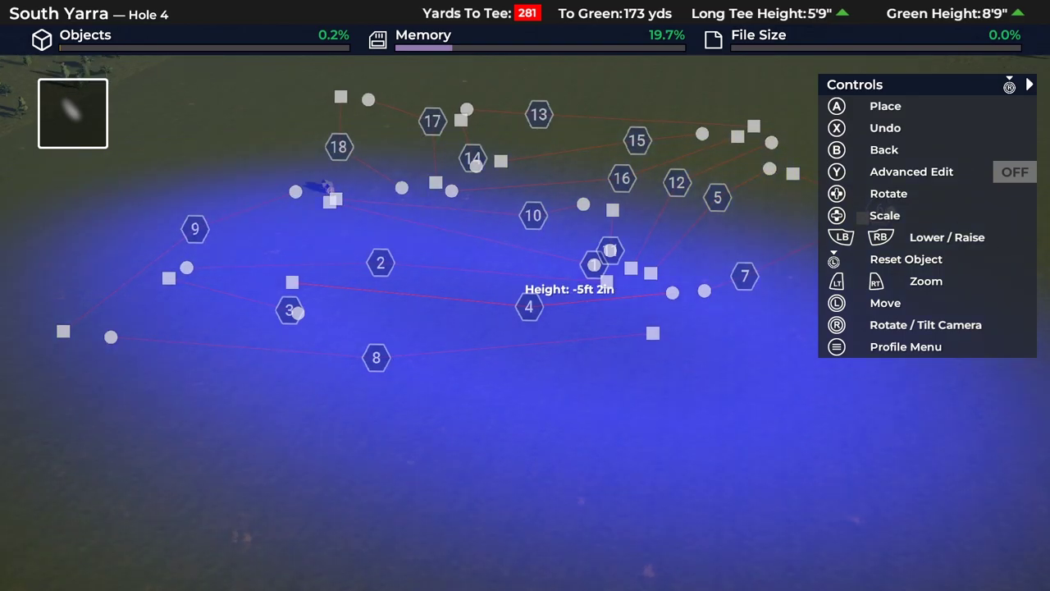
{"action": "key", "text": "w"}
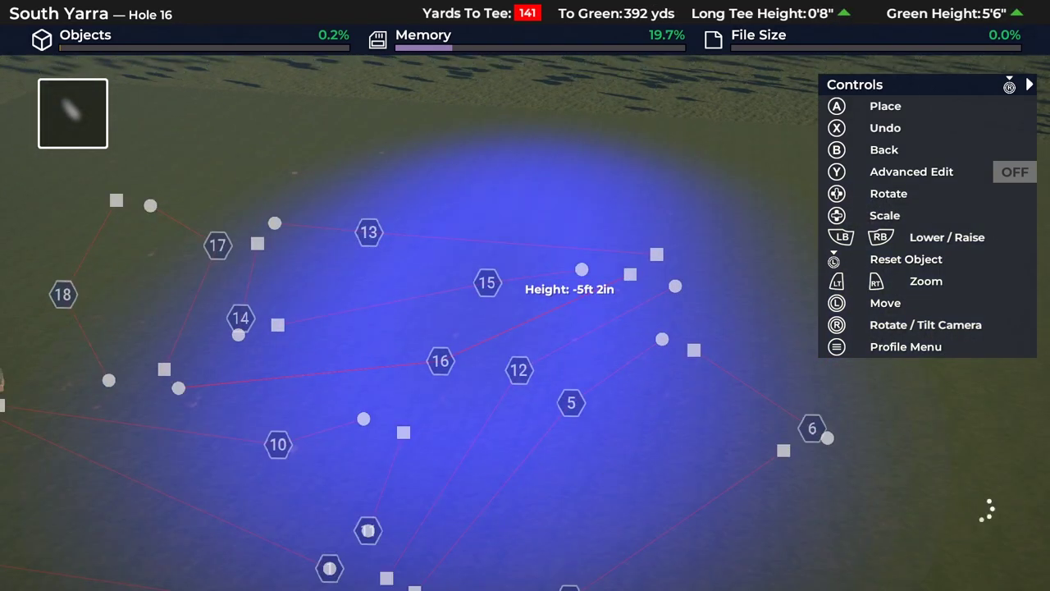
{"action": "key", "text": "Escape"}
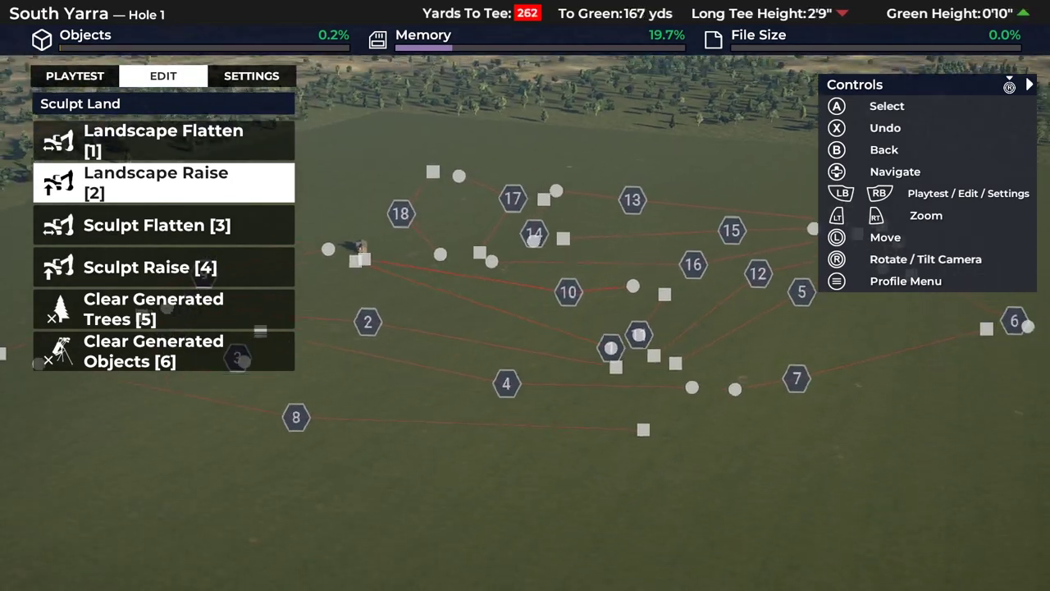
Measure a 54.34 yd stretch near hole 10 that rises 2.2 ft
{"action": "key", "text": "Return"}
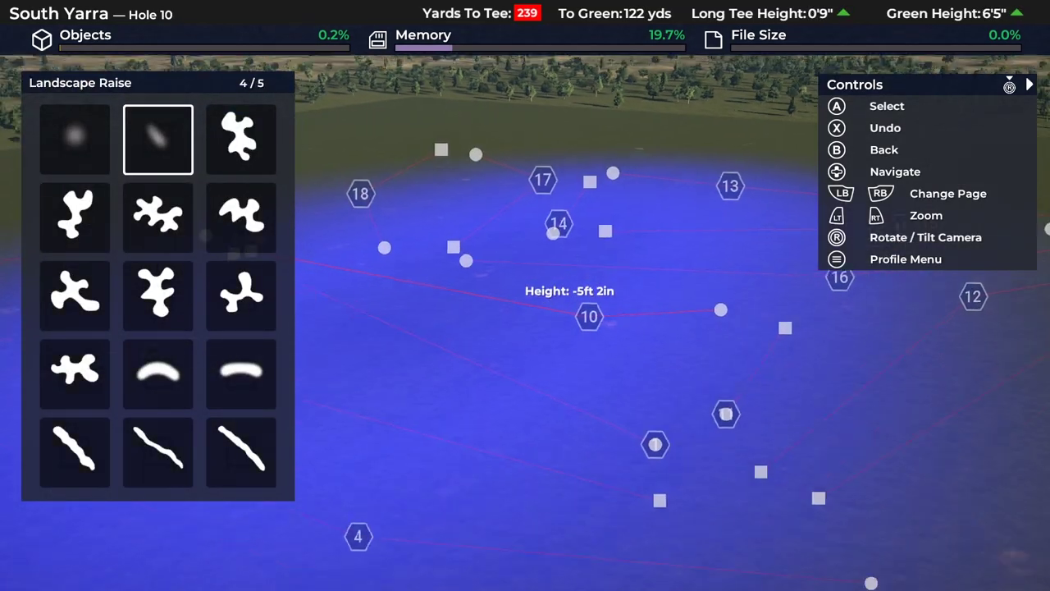
{"action": "key", "text": "Escape"}
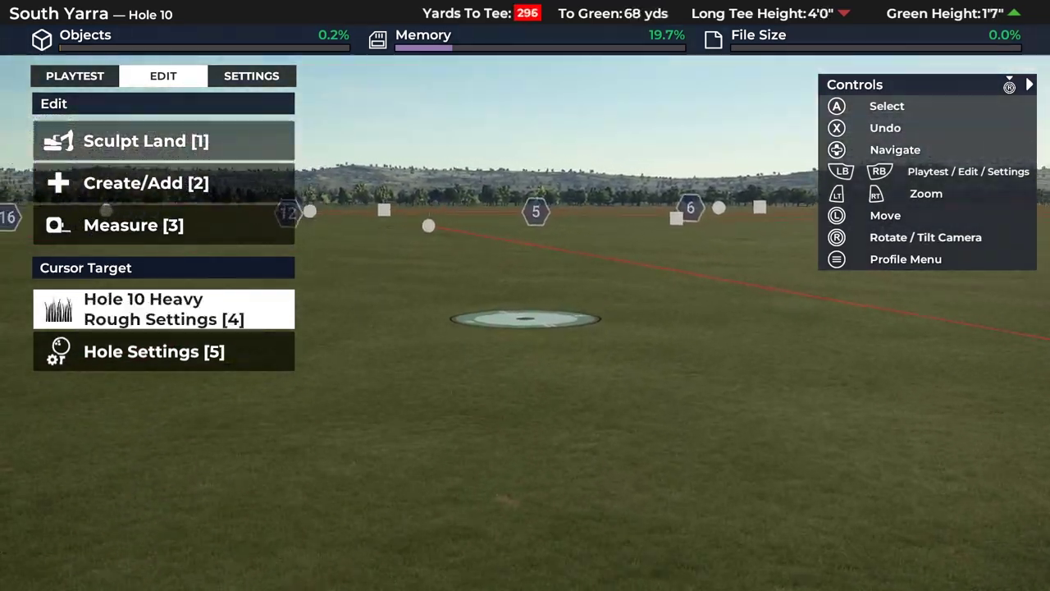
{"action": "key", "text": "3"}
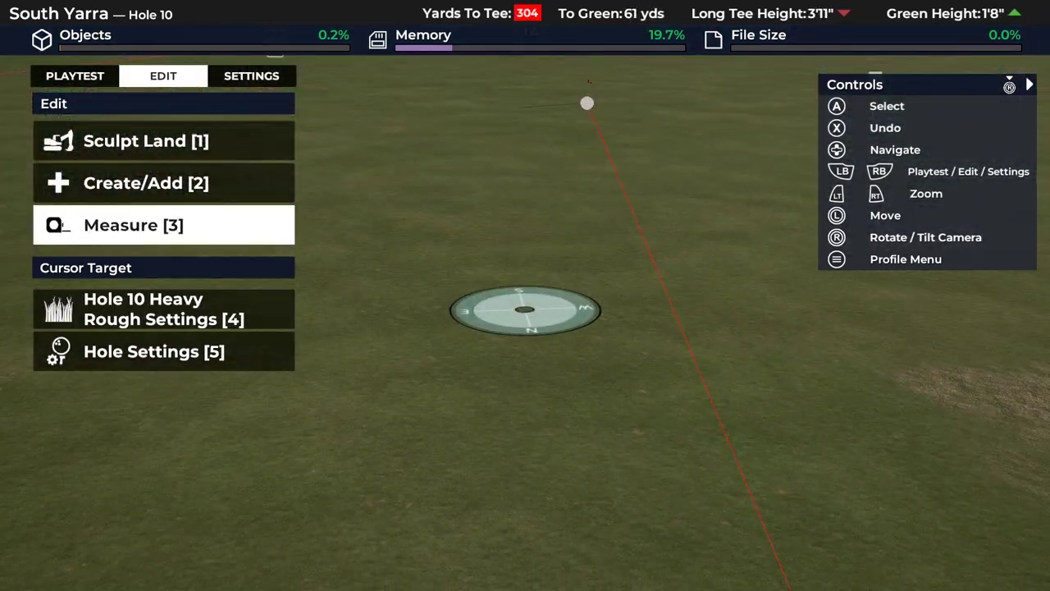
{"action": "left_click", "coordinate": [525, 301]}
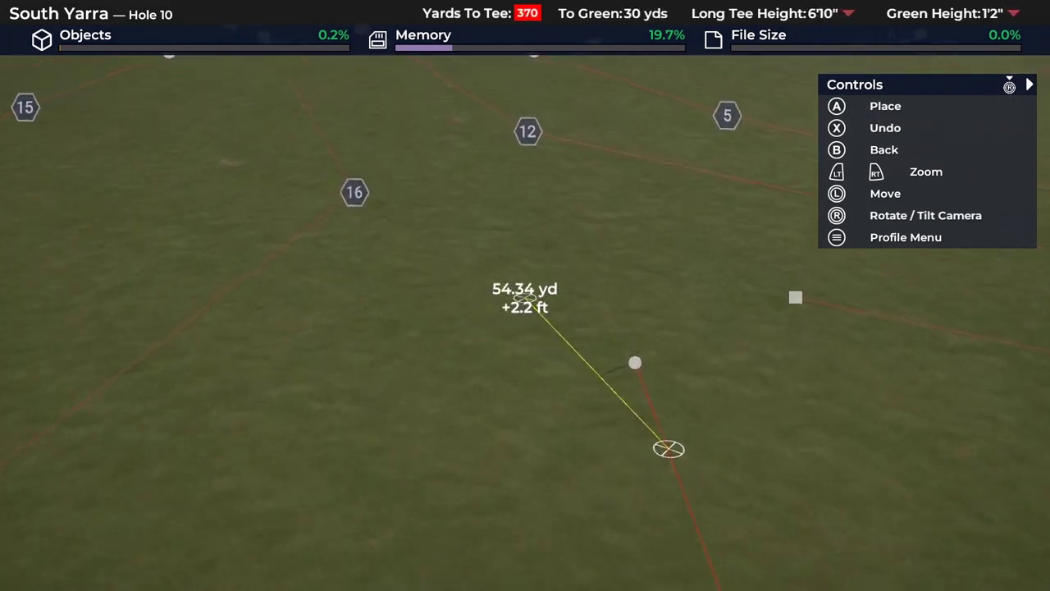
{"action": "key", "text": "Tab"}
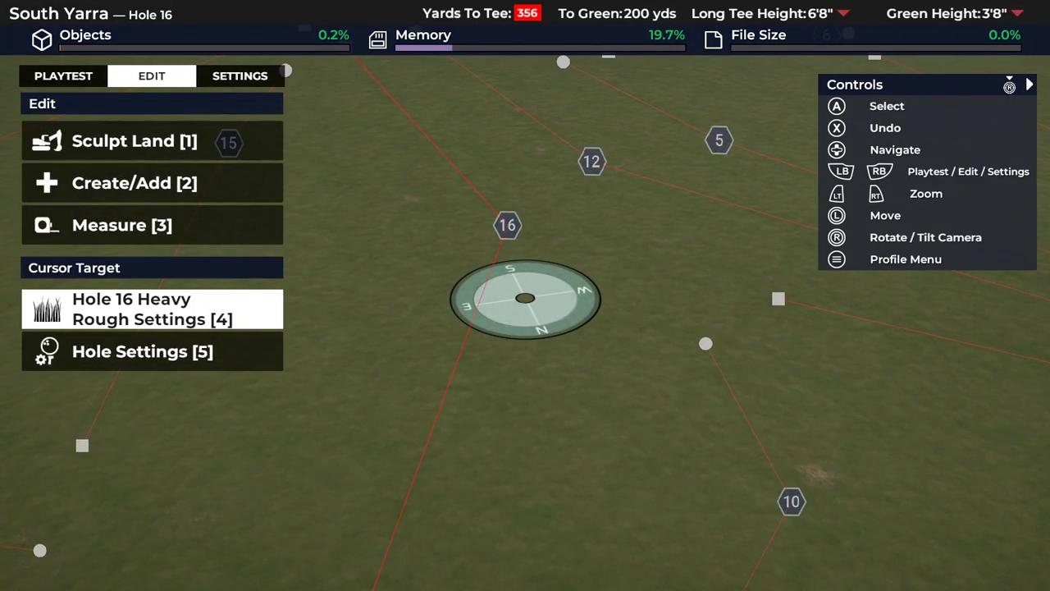
Select the mottled third brush shape under Sculpt Land > Landscape Raise
{"action": "key", "text": "1"}
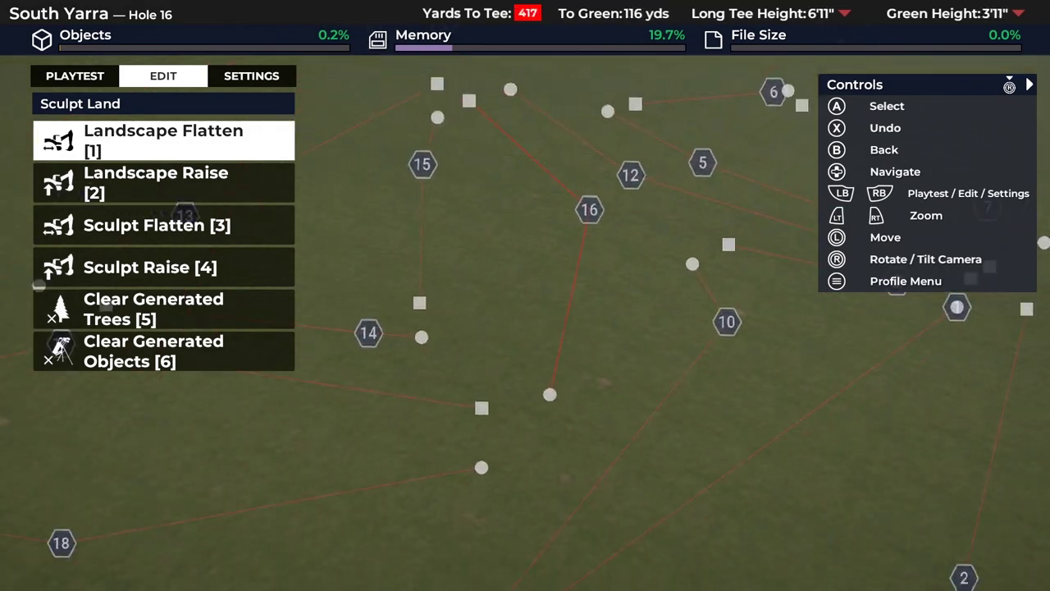
{"action": "key", "text": "2"}
{"action": "key", "text": "Escape"}
{"action": "key", "text": "2"}
{"action": "key", "text": "Right"}
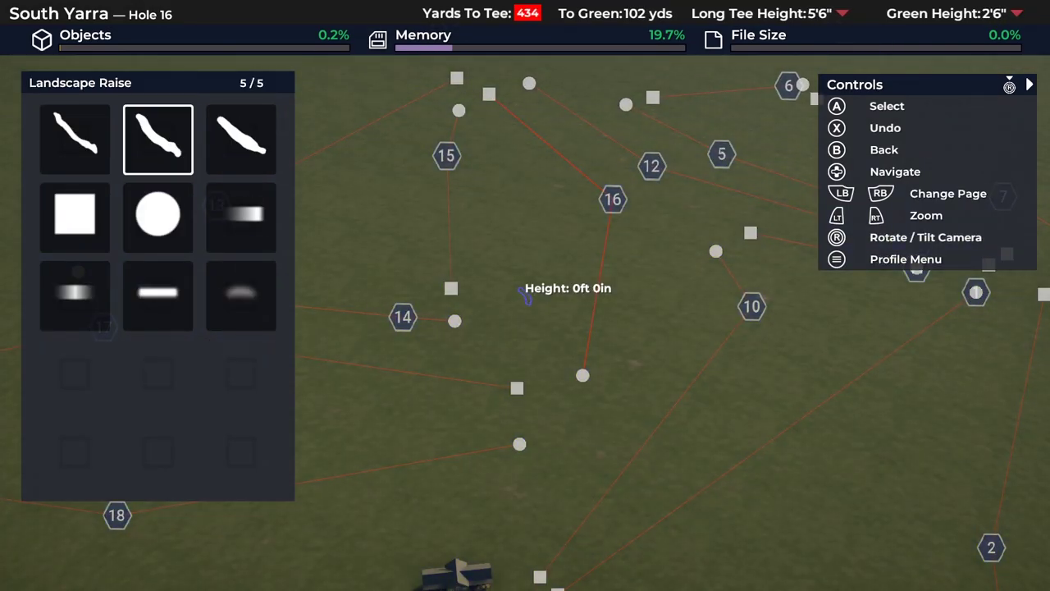
{"action": "key", "text": "Right"}
{"action": "key", "text": "Right"}
{"action": "key", "text": "Left"}
{"action": "key", "text": "Left"}
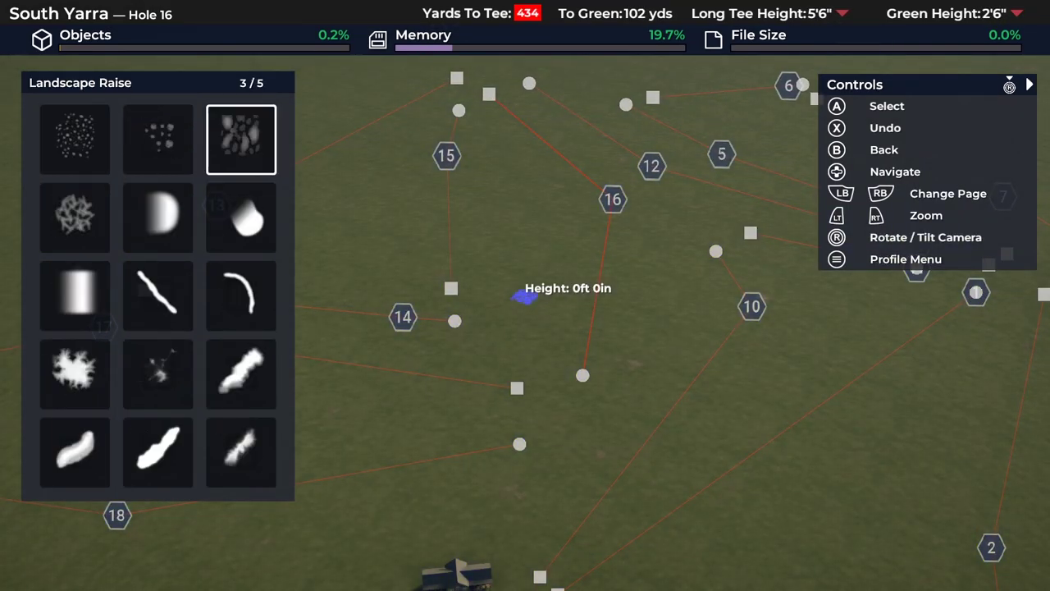
Stamp the mottled brush as 1ft 6in mounds between holes 2, 3, 4 and 8
{"action": "key", "text": "Return"}
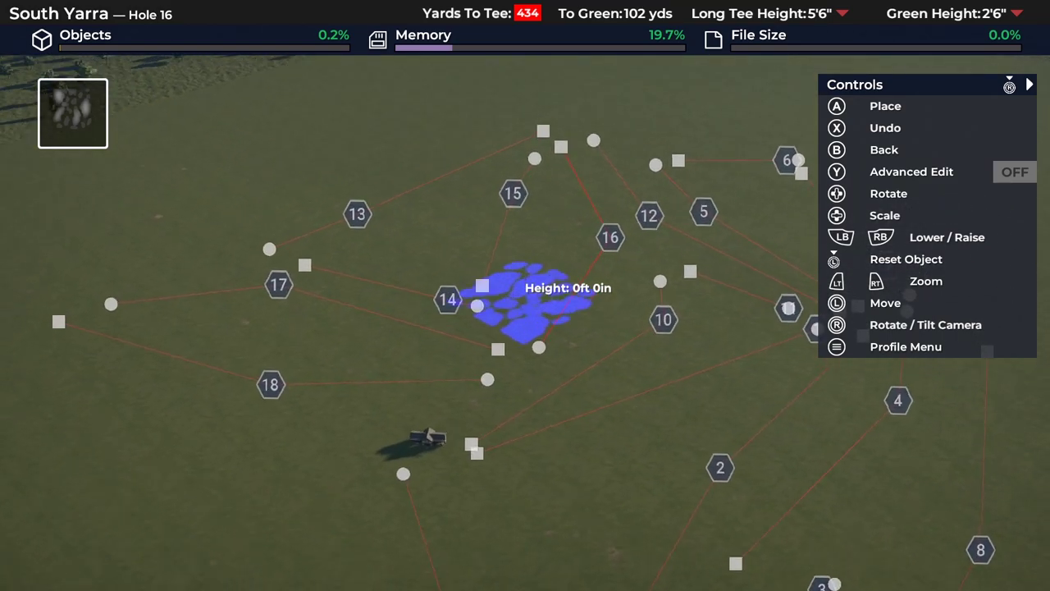
{"action": "key", "text": "Tab"}
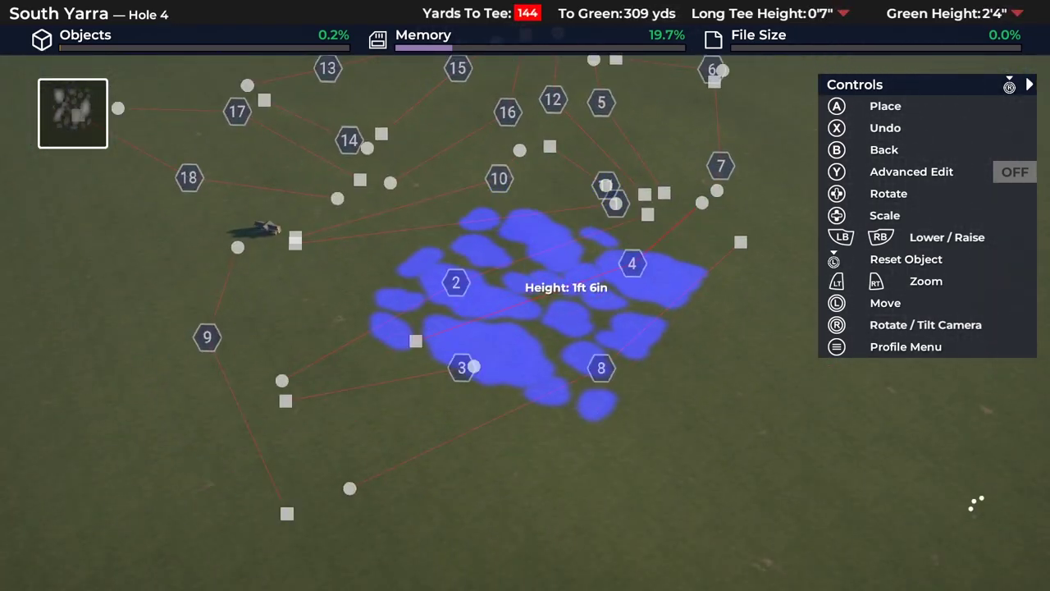
{"action": "key", "text": "Escape"}
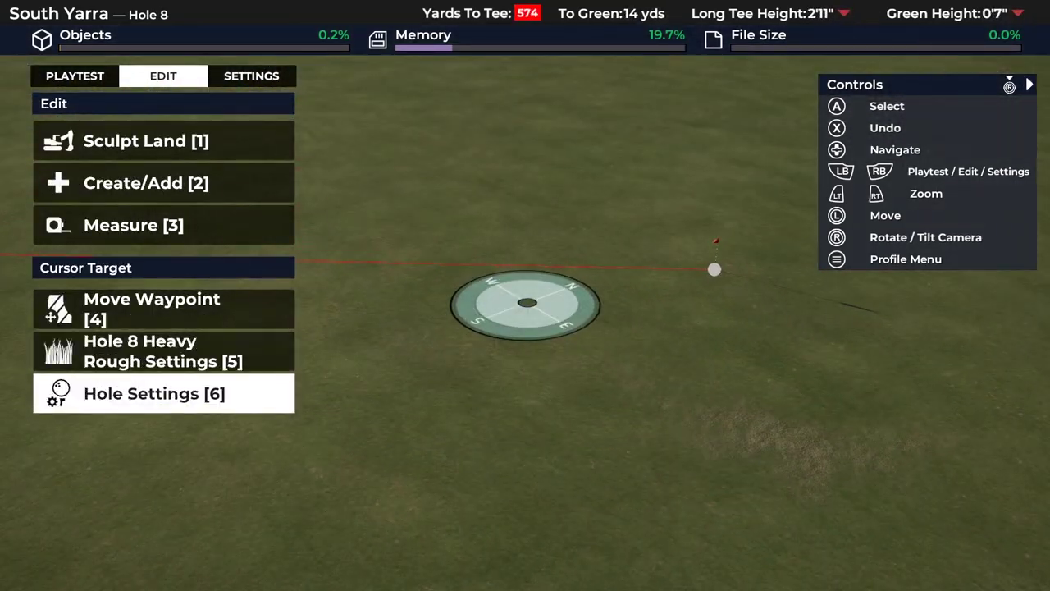
Measure around hole 8's green, ending on a 26.57 yd line with a 1.9 ft drop
{"action": "key", "text": "3"}
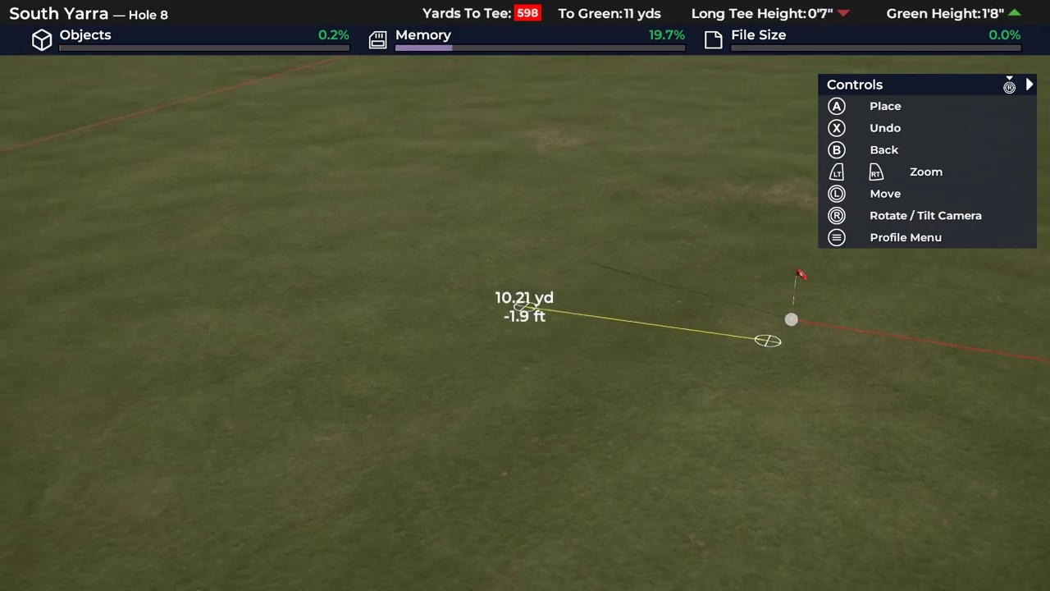
{"action": "key", "text": "Escape"}
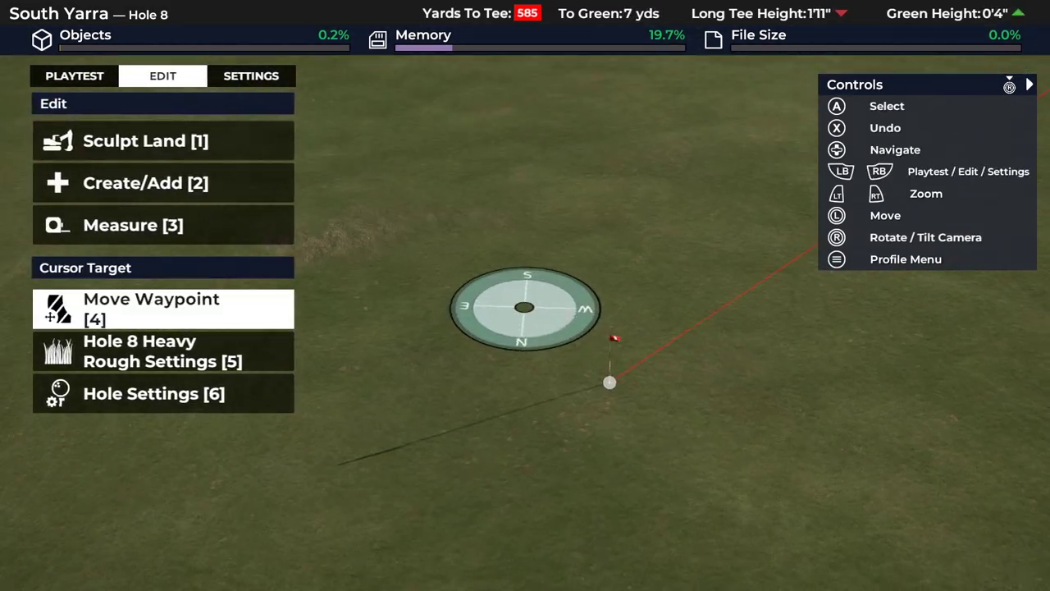
{"action": "scroll", "coordinate": [446, 277], "scroll_direction": "down", "scroll_amount": 5}
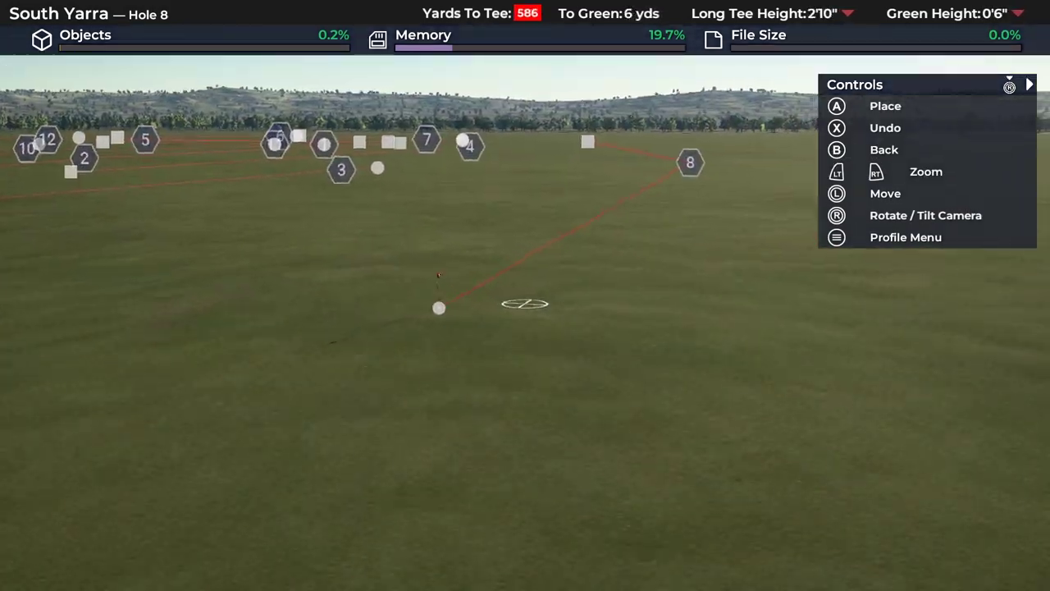
{"action": "scroll", "coordinate": [568, 430], "scroll_direction": "up", "scroll_amount": 5}
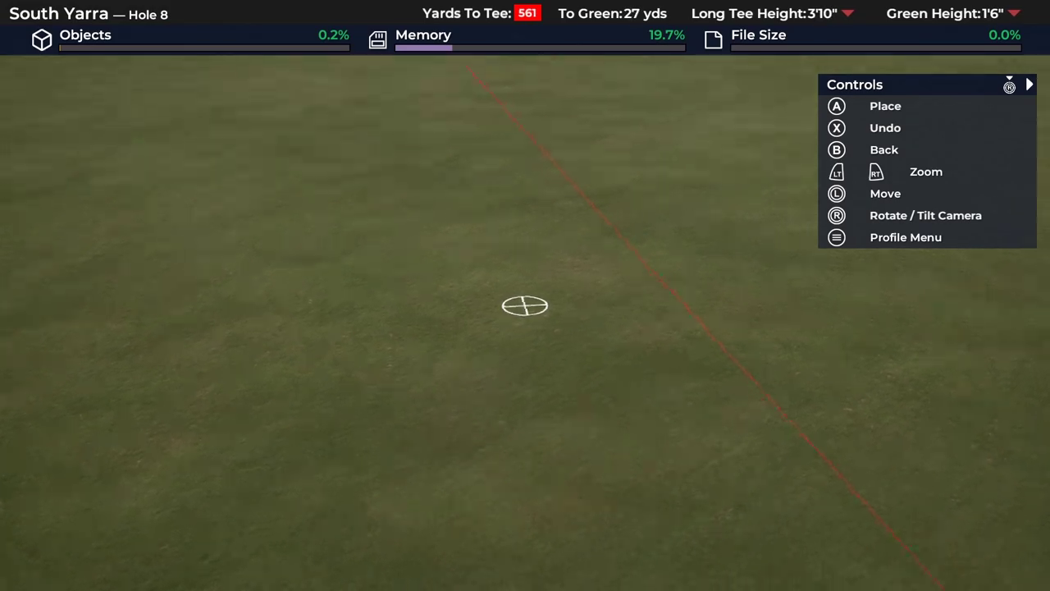
{"action": "right_click_drag", "start_coordinate": [524, 306], "coordinate": [492, 246]}
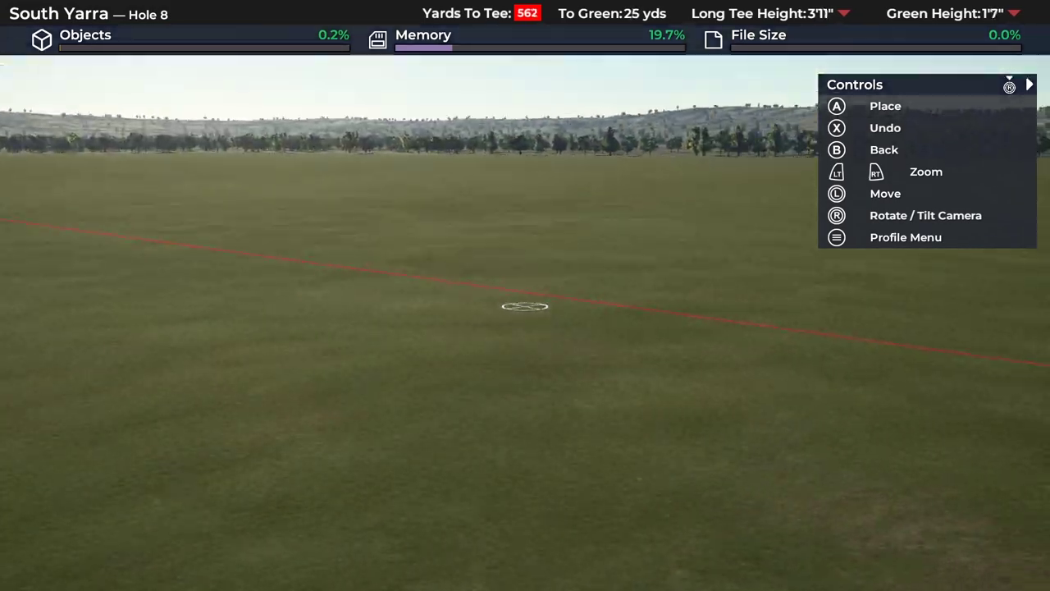
{"action": "right_click_drag", "start_coordinate": [524, 306], "coordinate": [525, 361]}
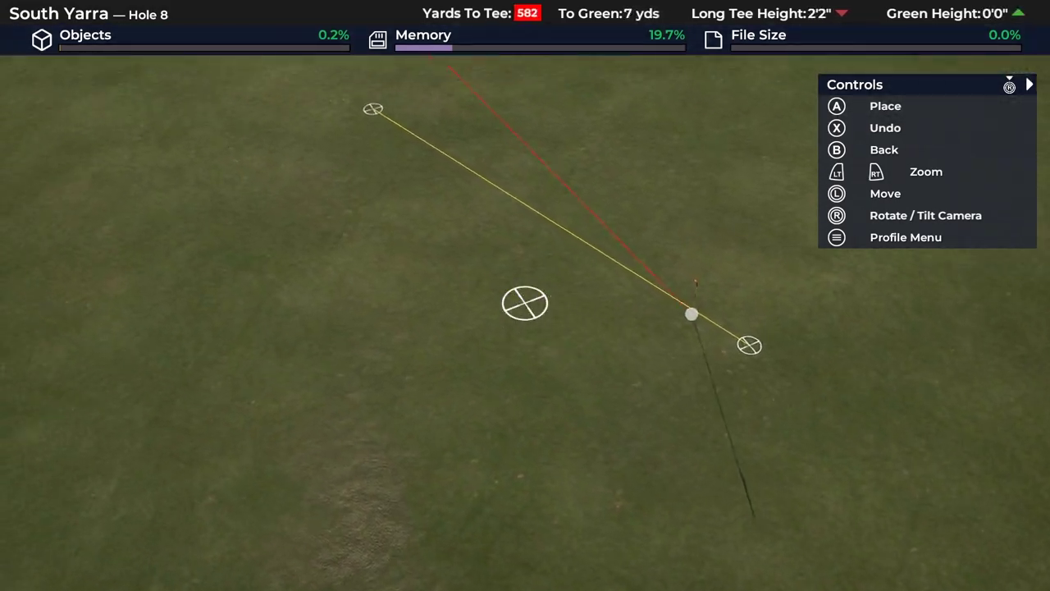
{"action": "right_click_drag", "start_coordinate": [525, 302], "coordinate": [546, 345]}
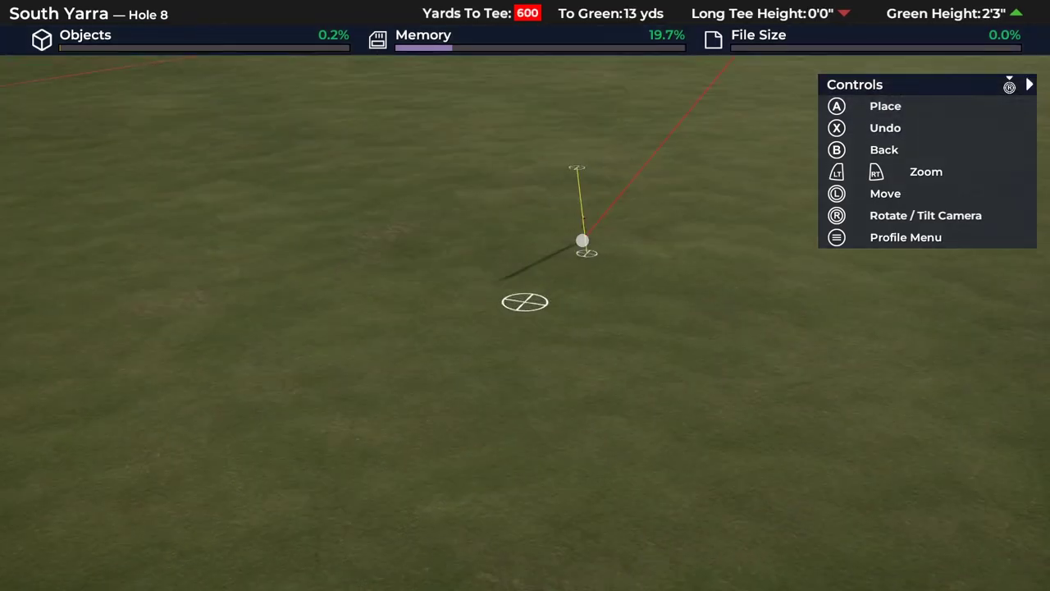
{"action": "right_click_drag", "start_coordinate": [525, 301], "coordinate": [525, 353]}
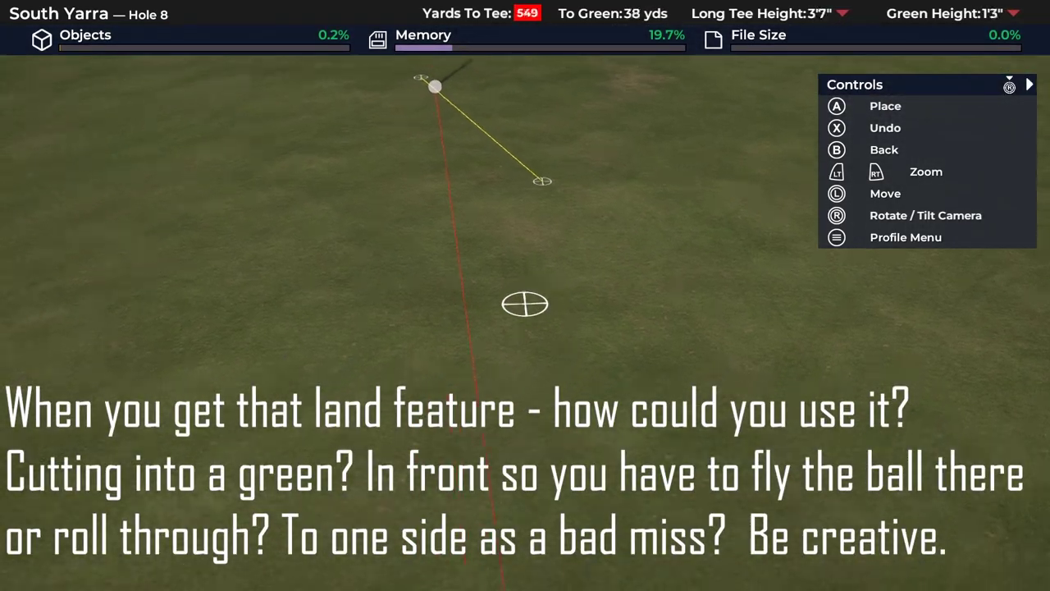
{"action": "left_click", "coordinate": [525, 304]}
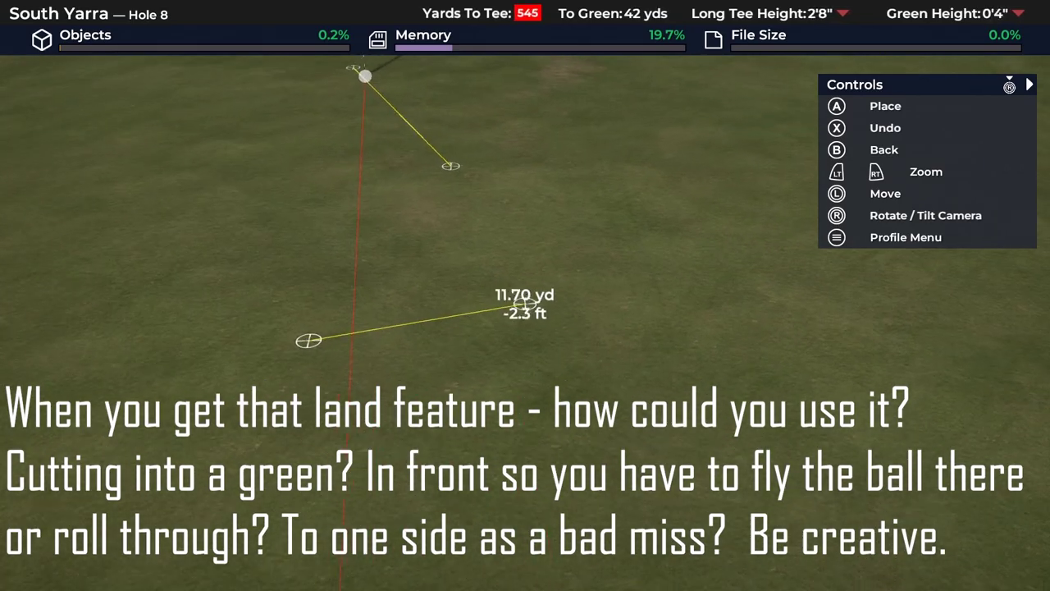
{"action": "key", "text": "d"}
{"action": "right_click_drag", "start_coordinate": [524, 304], "coordinate": [525, 337]}
{"action": "key", "text": "Escape"}
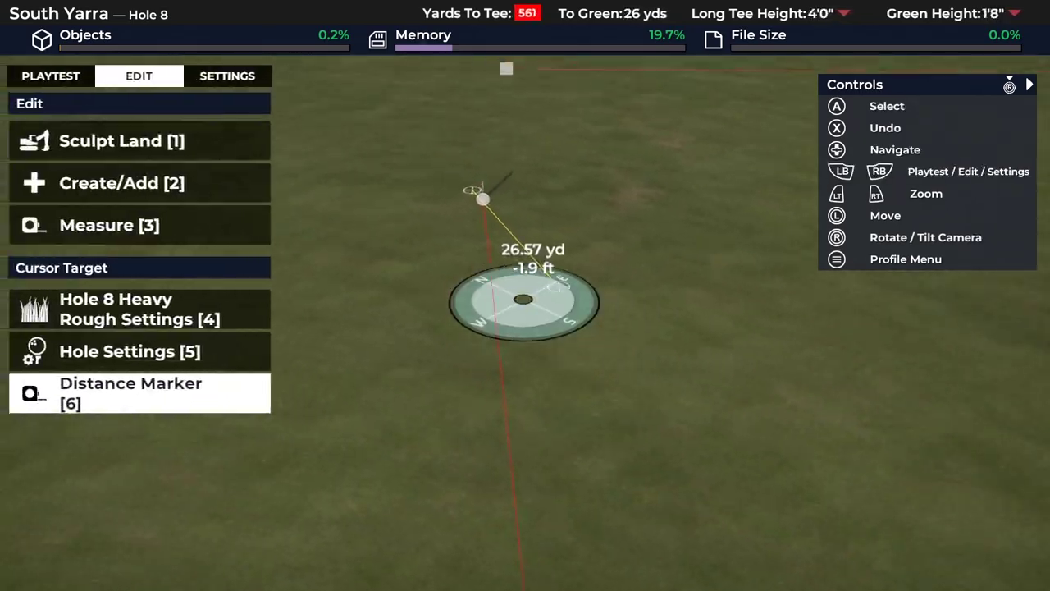
Pick the fuzzy round Landscape Raise brush on page 1/5
{"action": "key", "text": "a"}
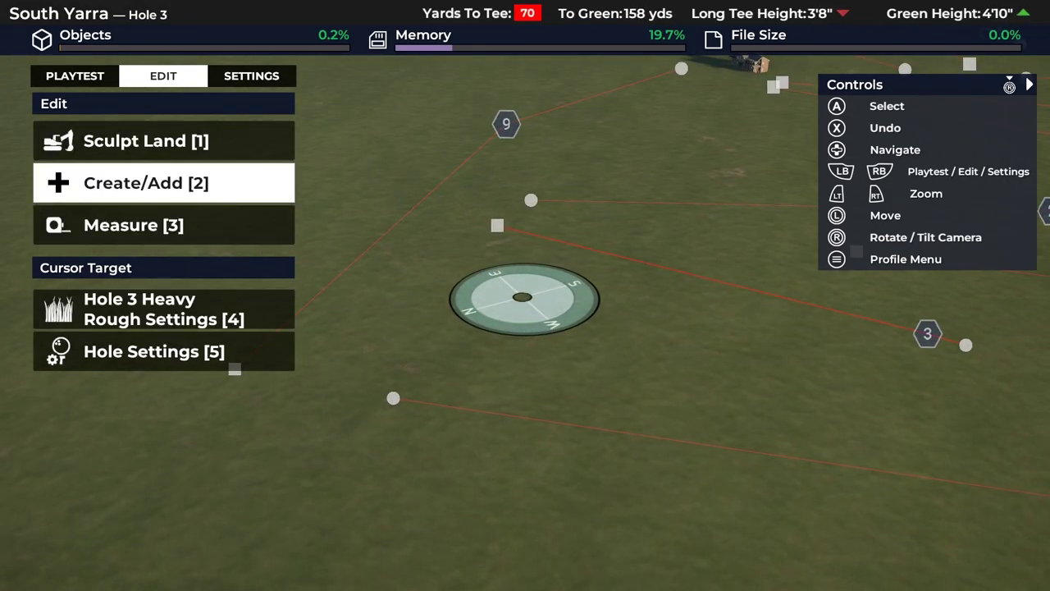
{"action": "key", "text": "1"}
{"action": "key", "text": "2"}
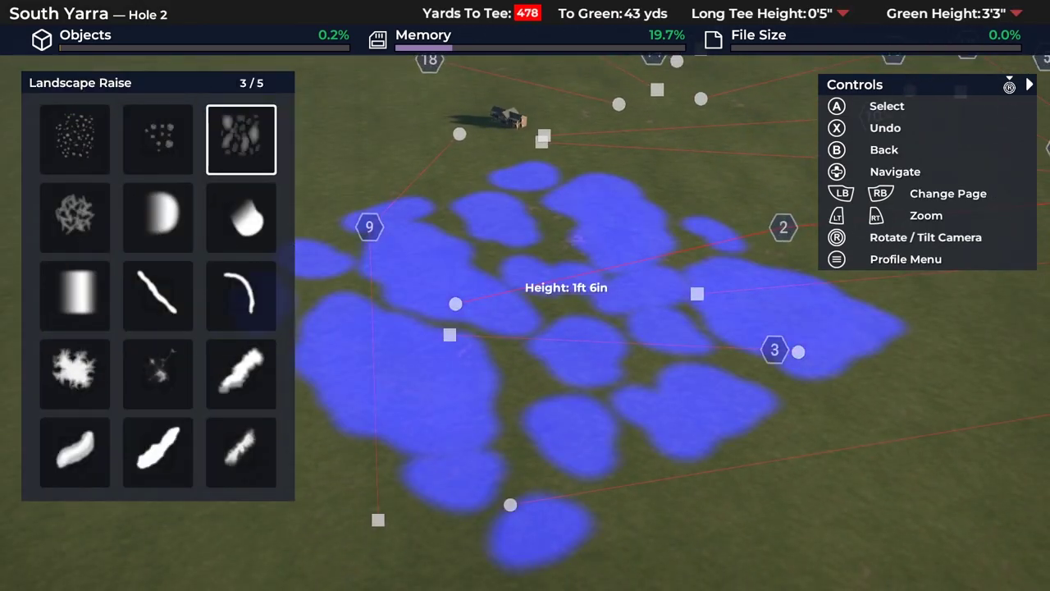
{"action": "key", "text": "Left"}
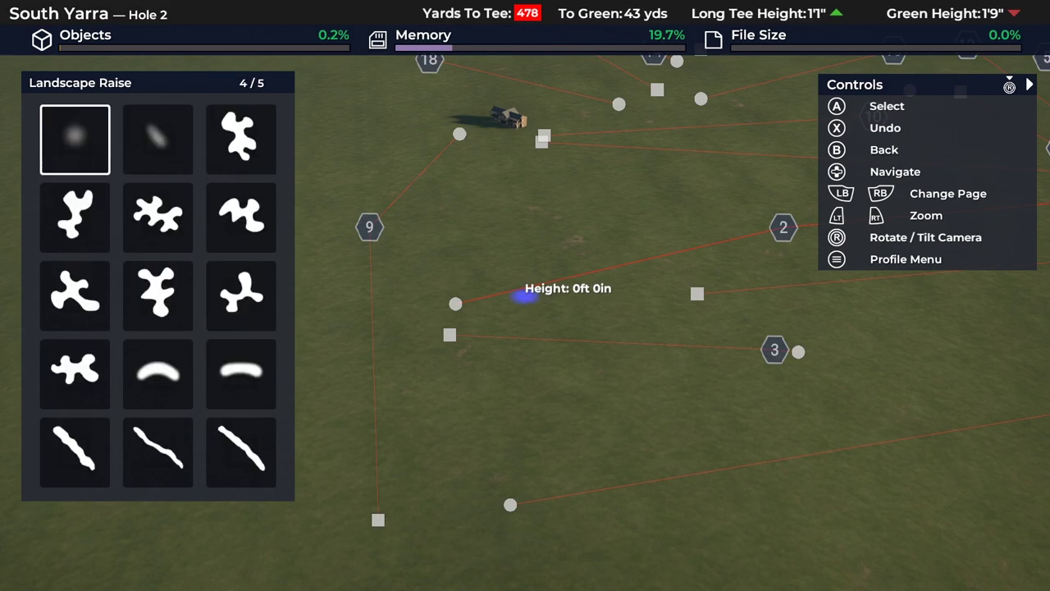
{"action": "key", "text": "e"}
{"action": "key", "text": "e"}
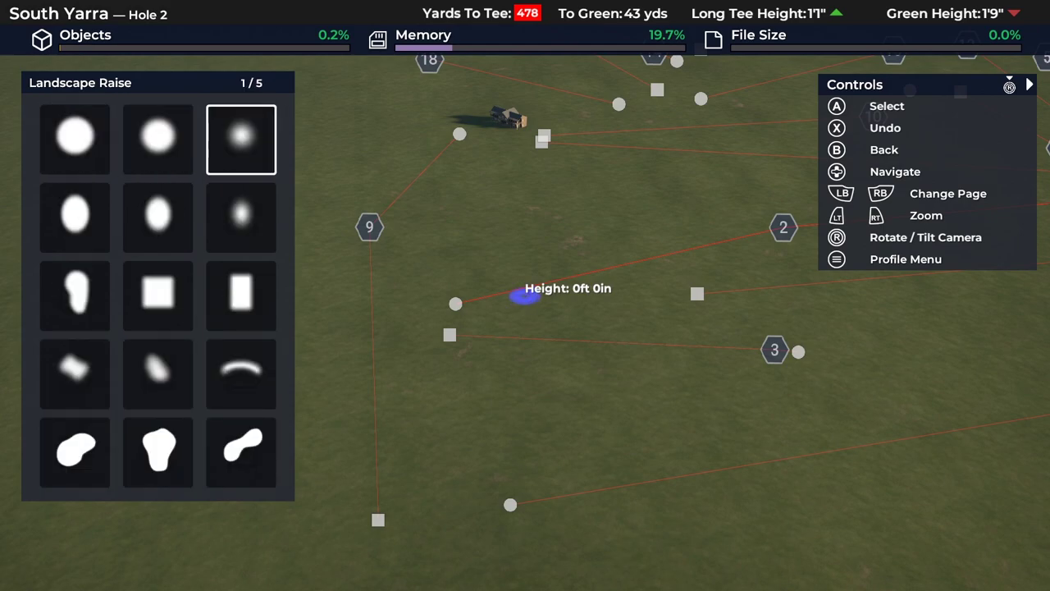
{"action": "key", "text": "Return"}
Raise a 22ft 6in hill, moving the brush toward holes 17 and 18
{"action": "scroll", "coordinate": [525, 295], "scroll_direction": "up", "scroll_amount": 3}
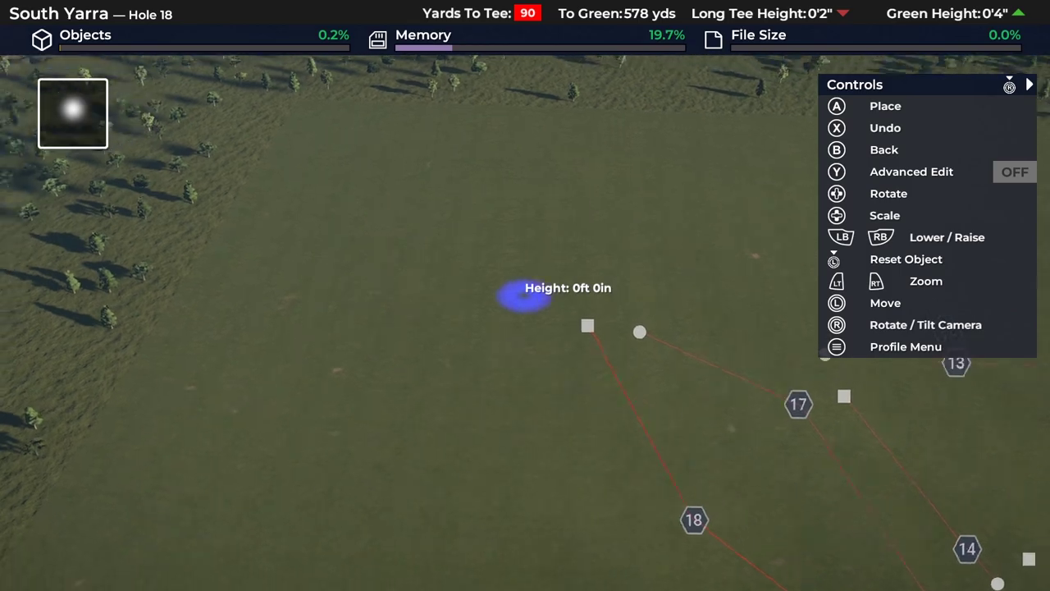
{"action": "scroll", "coordinate": [525, 295], "scroll_direction": "up", "scroll_amount": 5}
{"action": "key", "text": "space"}
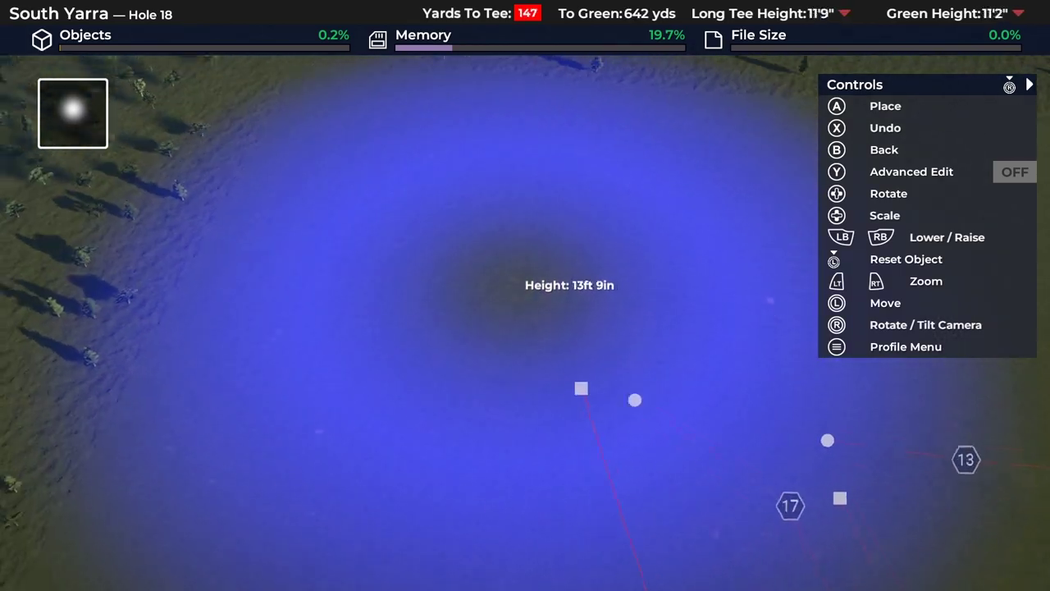
{"action": "key", "text": "space"}
{"action": "key", "text": "w"}
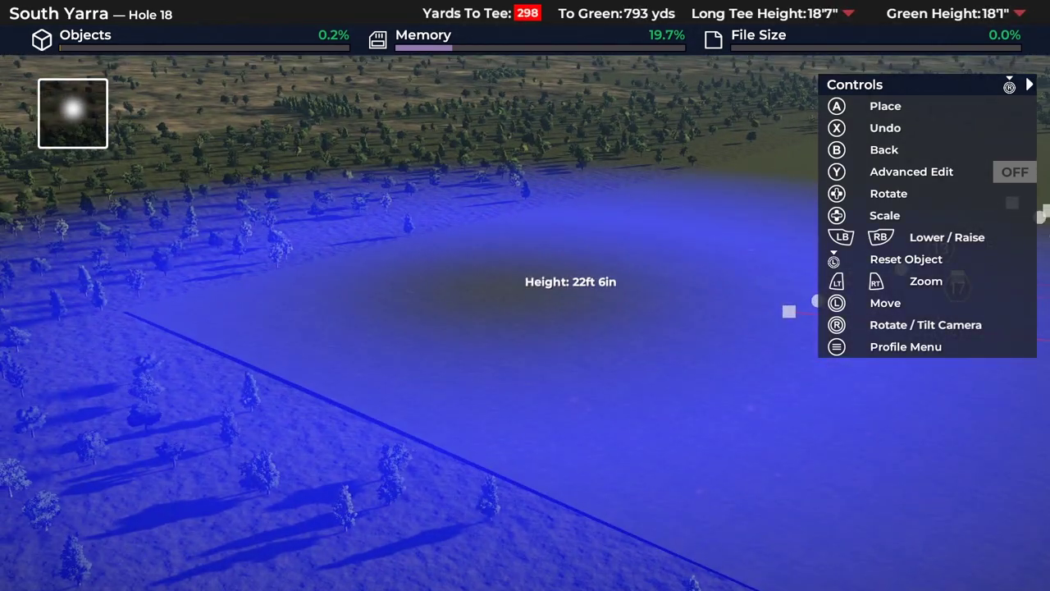
{"action": "key", "text": "w"}
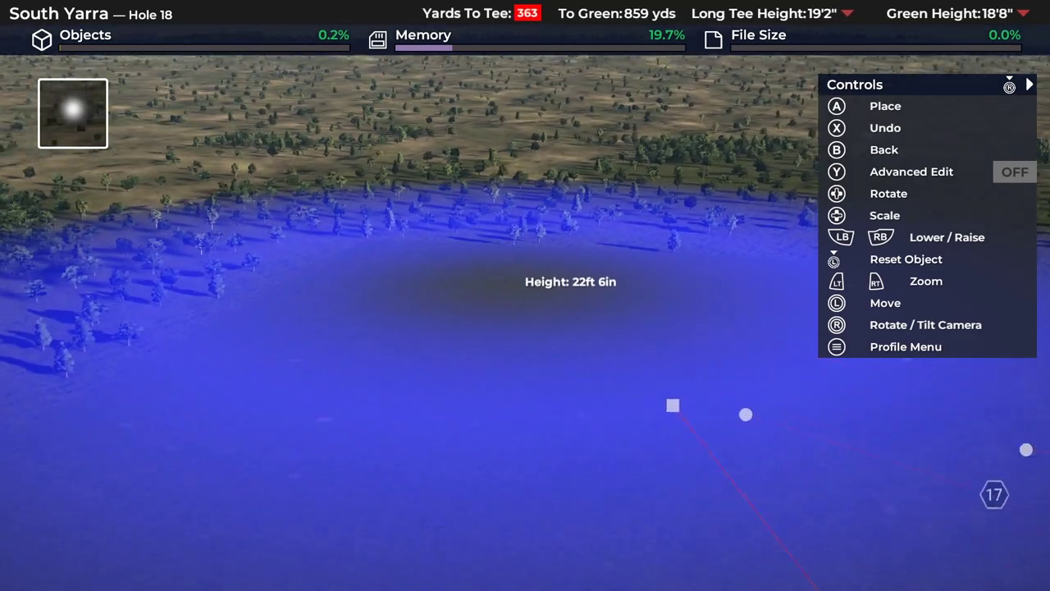
{"action": "key", "text": "d"}
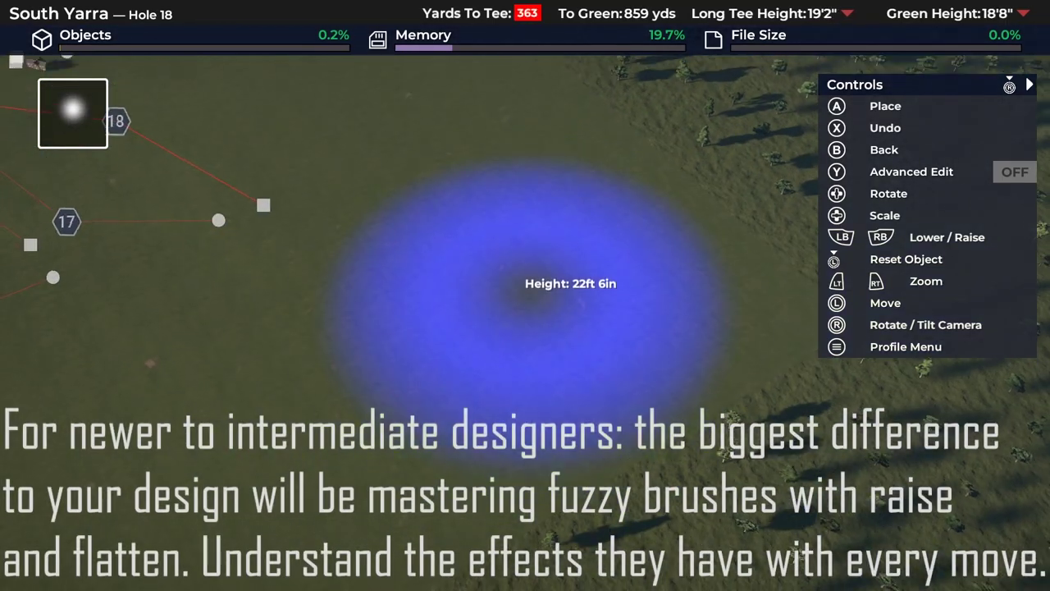
Scale the brush up much larger and sweep it across the terrain beside hole 18
{"action": "scroll", "coordinate": [525, 295], "scroll_direction": "up", "scroll_amount": 2}
{"action": "key", "text": "e"}
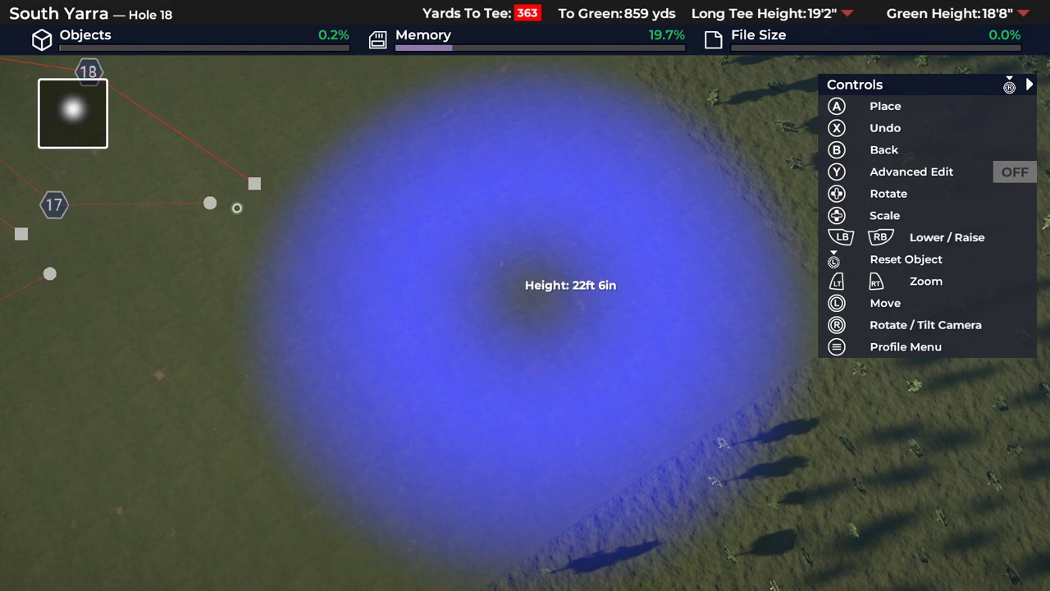
{"action": "key", "text": "e"}
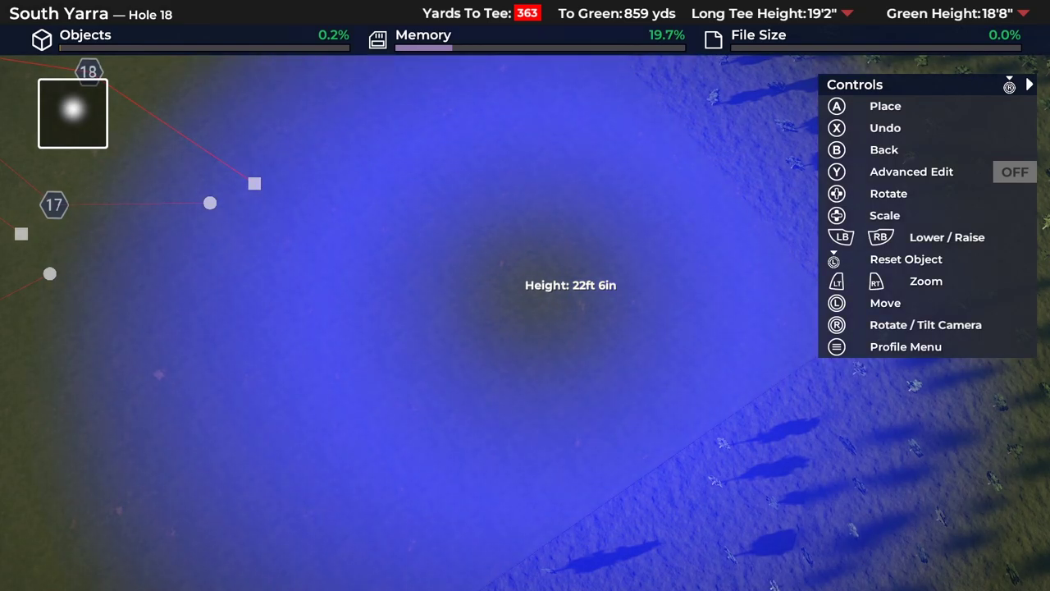
{"action": "key", "text": "d"}
{"action": "key", "text": "a"}
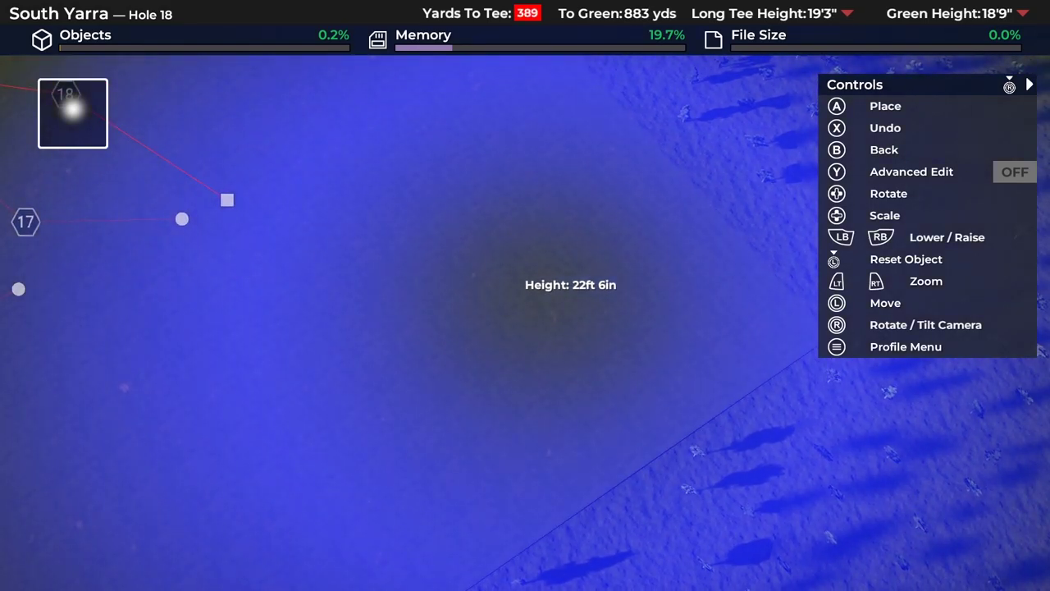
{"action": "key", "text": "d"}
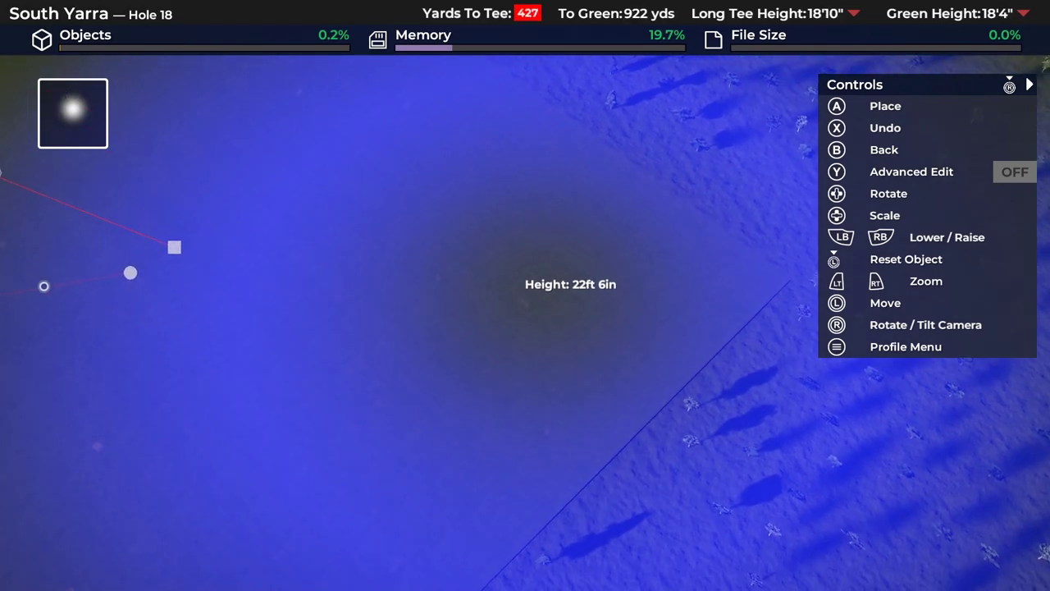
{"action": "key", "text": "d"}
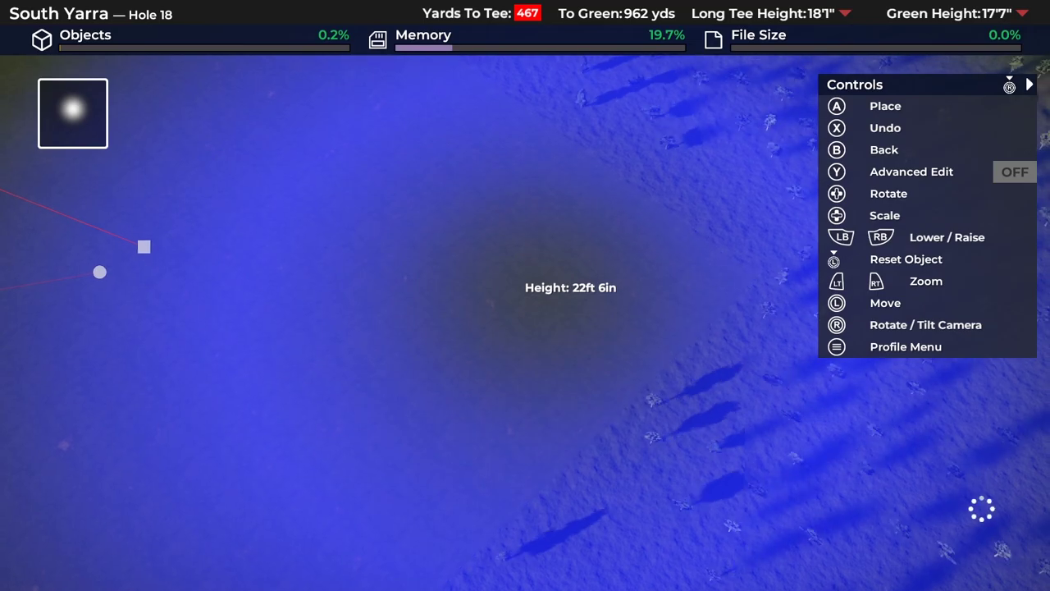
{"action": "key", "text": "Escape"}
{"action": "key", "text": "Escape"}
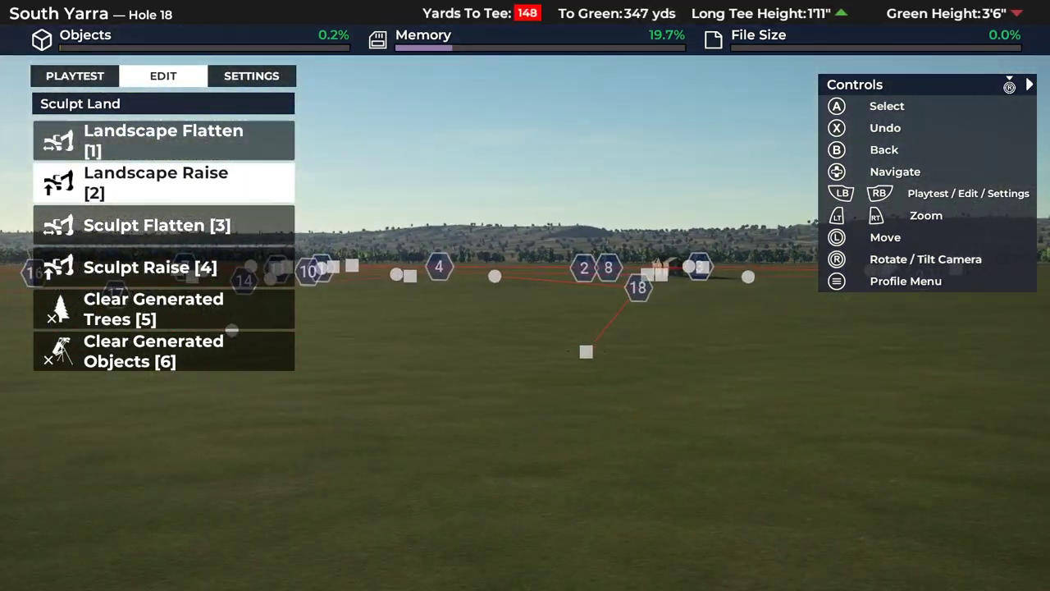
Measure hole 18 from tee to green: 269.98 yd with a -6.4 ft elevation change
{"action": "key", "text": "Escape"}
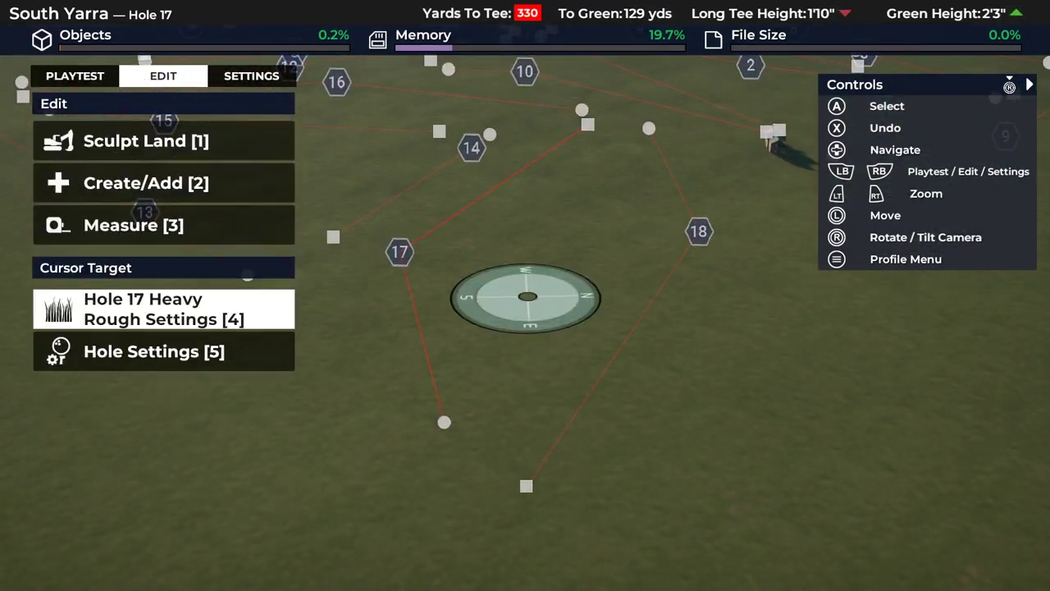
{"action": "key", "text": "Return"}
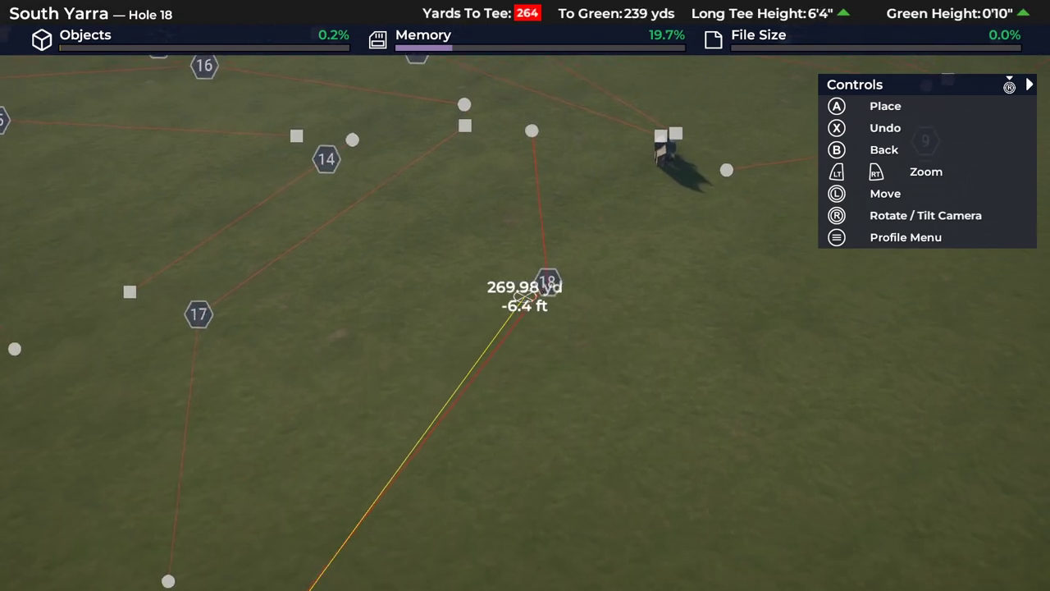
{"action": "key", "text": "Escape"}
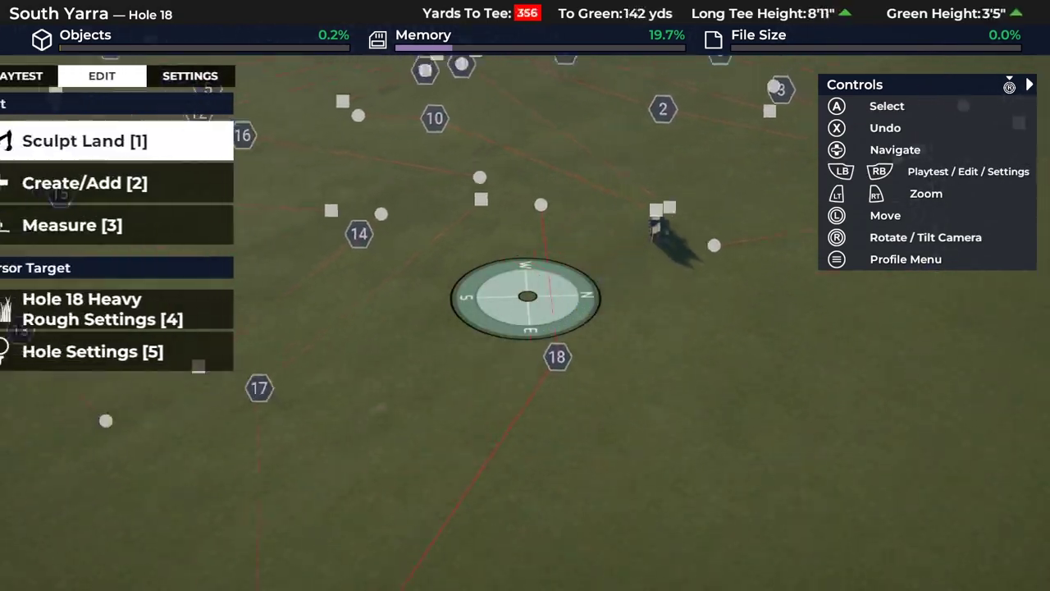
Pick a Landscape Raise brush and sweep a 7ft 9in raise toward holes 18 and 13
{"action": "key", "text": "1"}
{"action": "key", "text": "2"}
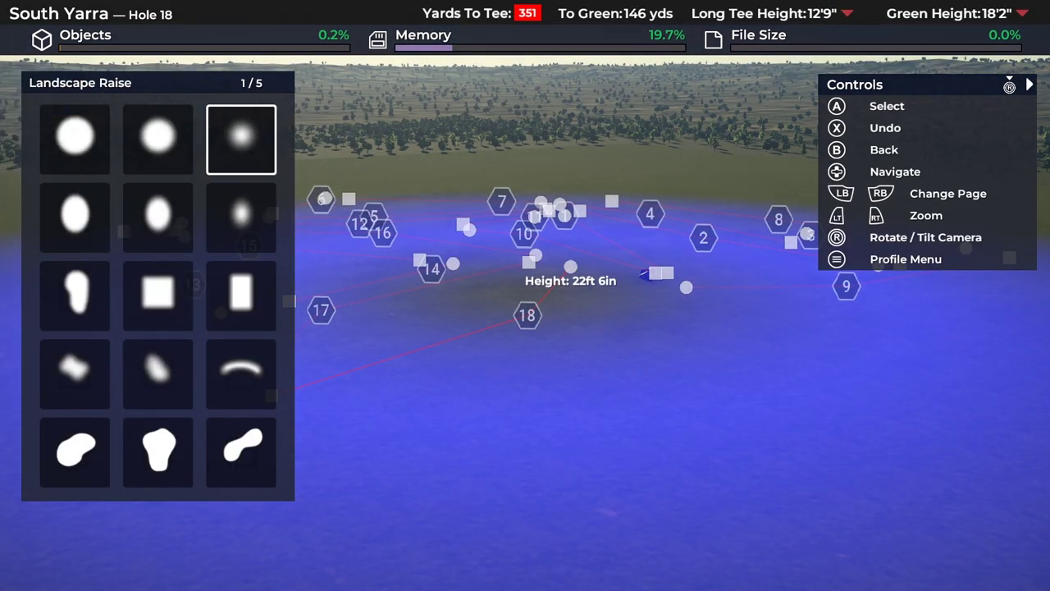
{"action": "key", "text": "Return"}
{"action": "key", "text": "a"}
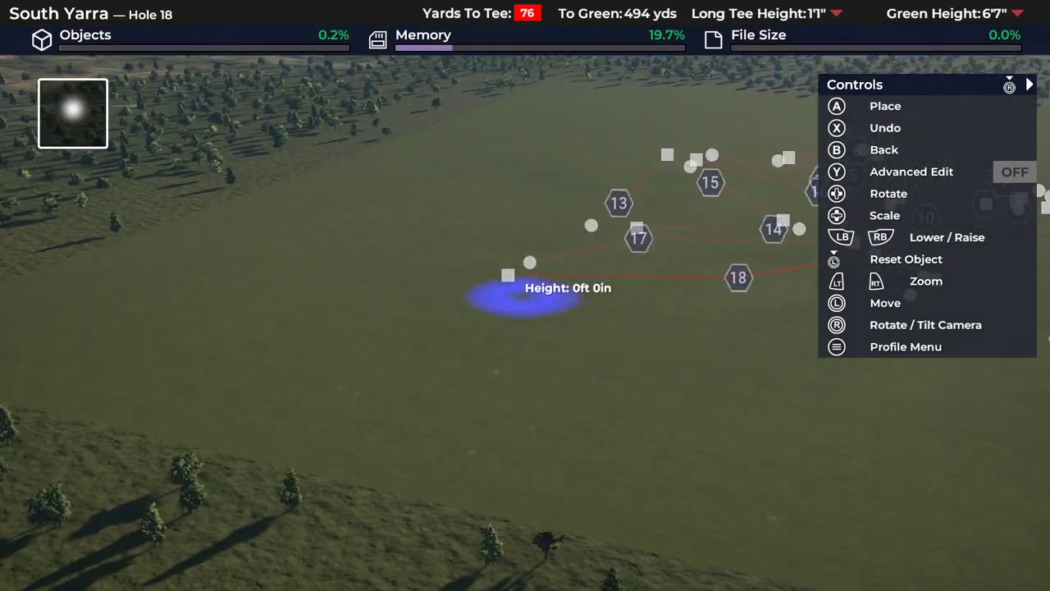
{"action": "key", "text": "Down"}
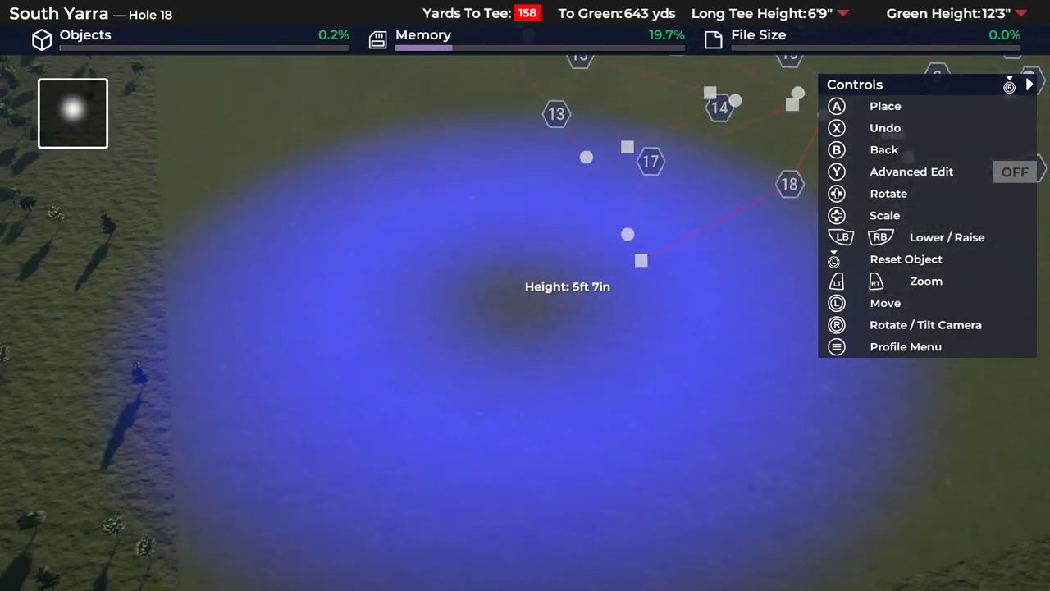
{"action": "key", "text": "Left"}
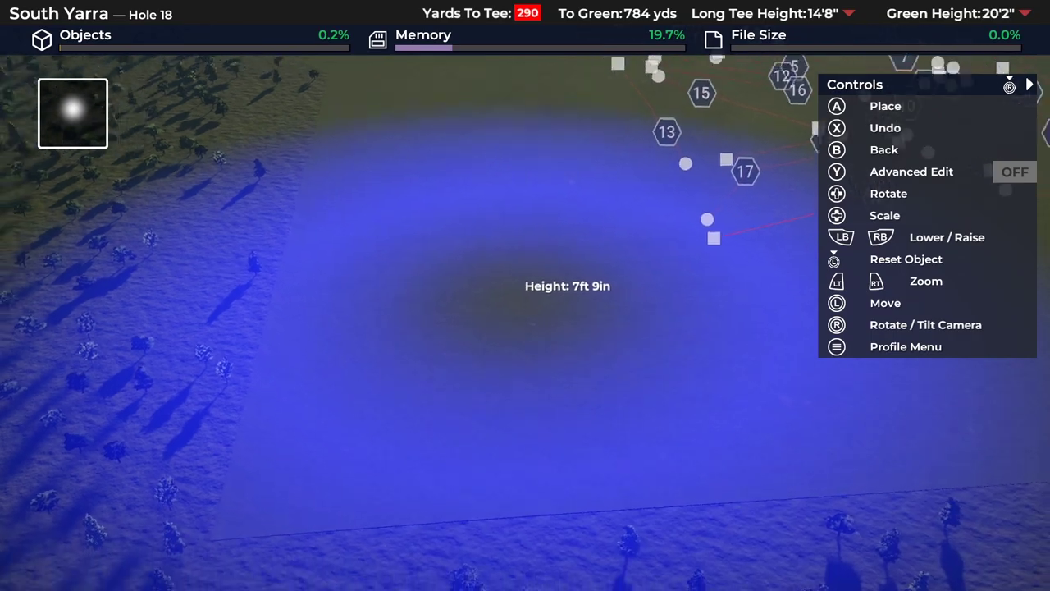
{"action": "key", "text": "Up"}
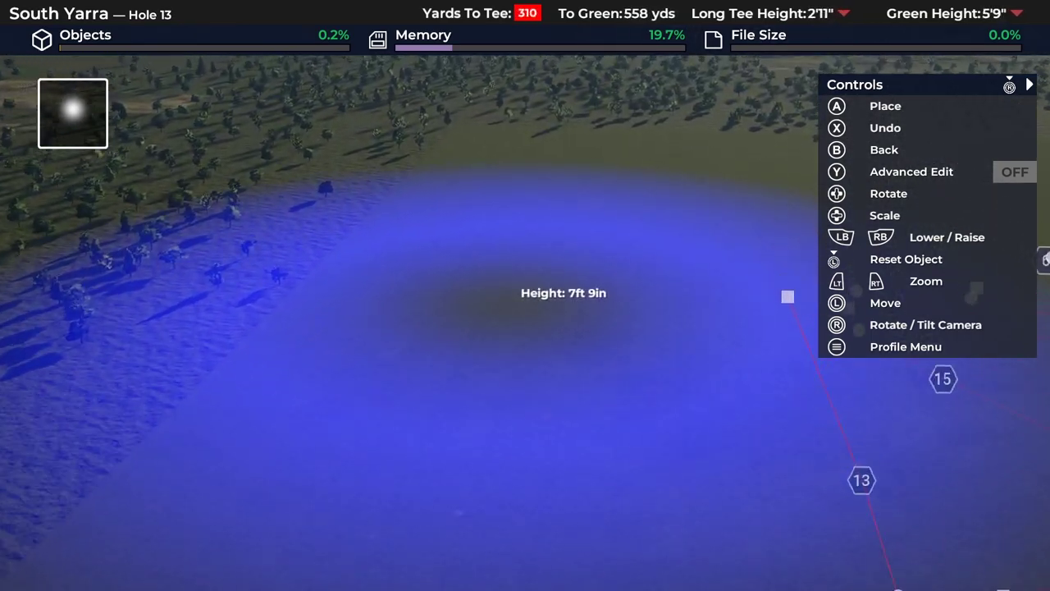
Turn on Advanced Edit for the raise brush and sweep it further across hole 13
{"action": "key", "text": "Return"}
{"action": "key", "text": "Escape"}
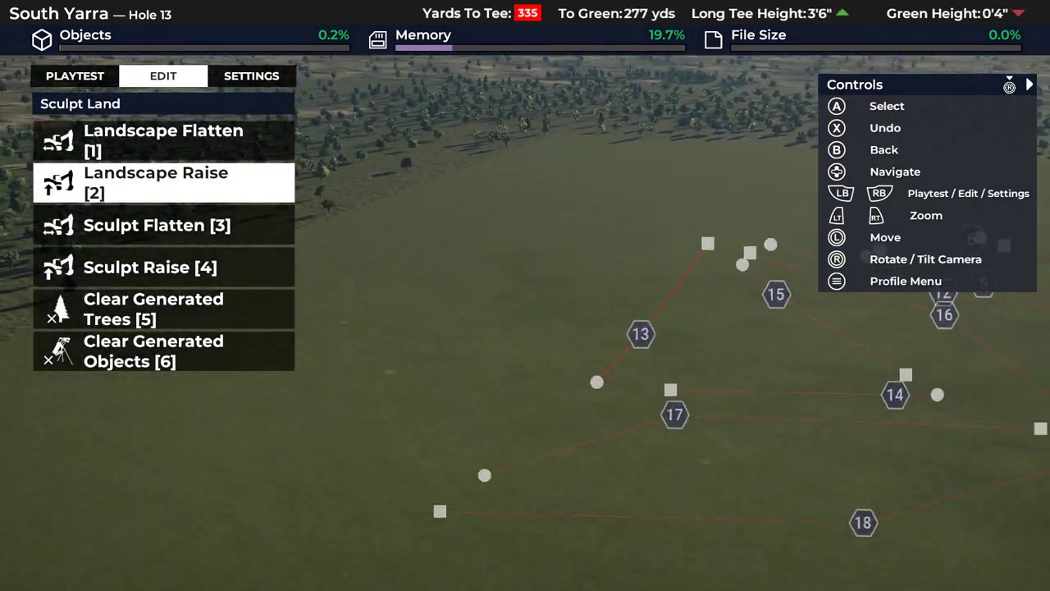
{"action": "key", "text": "Return"}
{"action": "key", "text": "Return"}
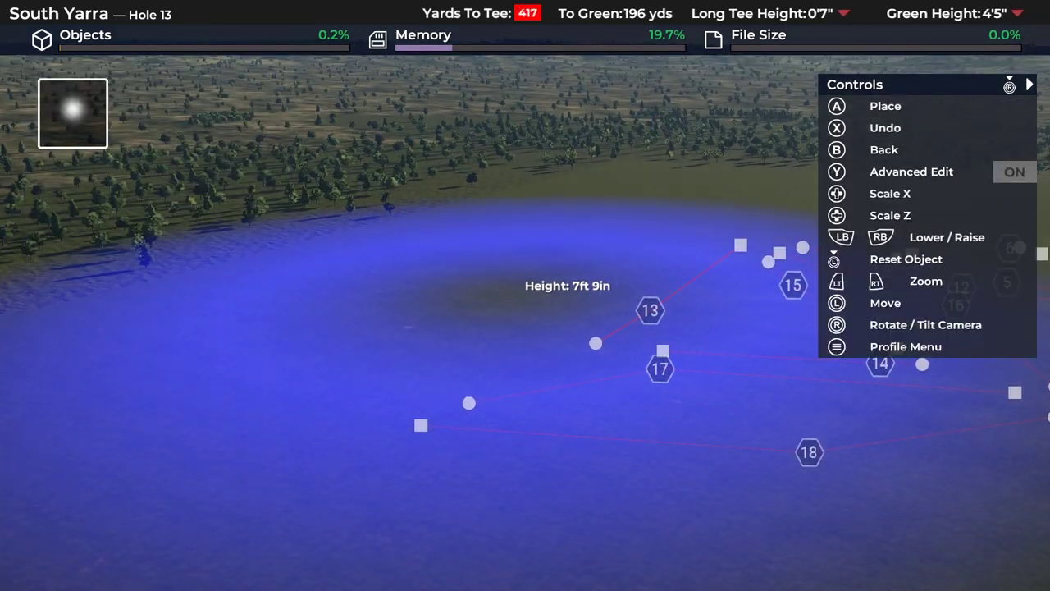
{"action": "scroll", "coordinate": [525, 295], "scroll_direction": "up", "scroll_amount": 3}
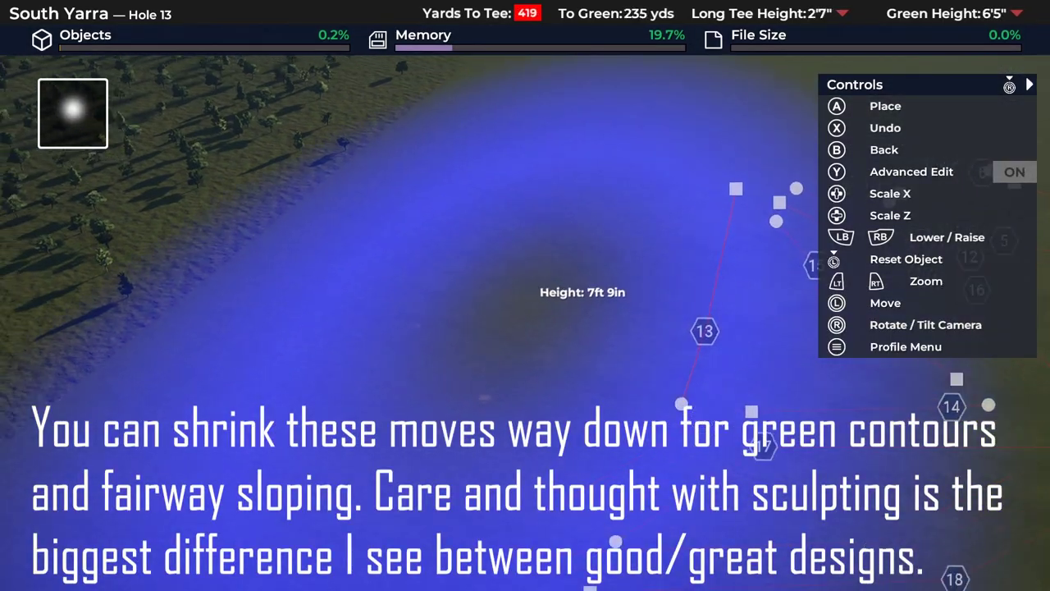
{"action": "key", "text": "w"}
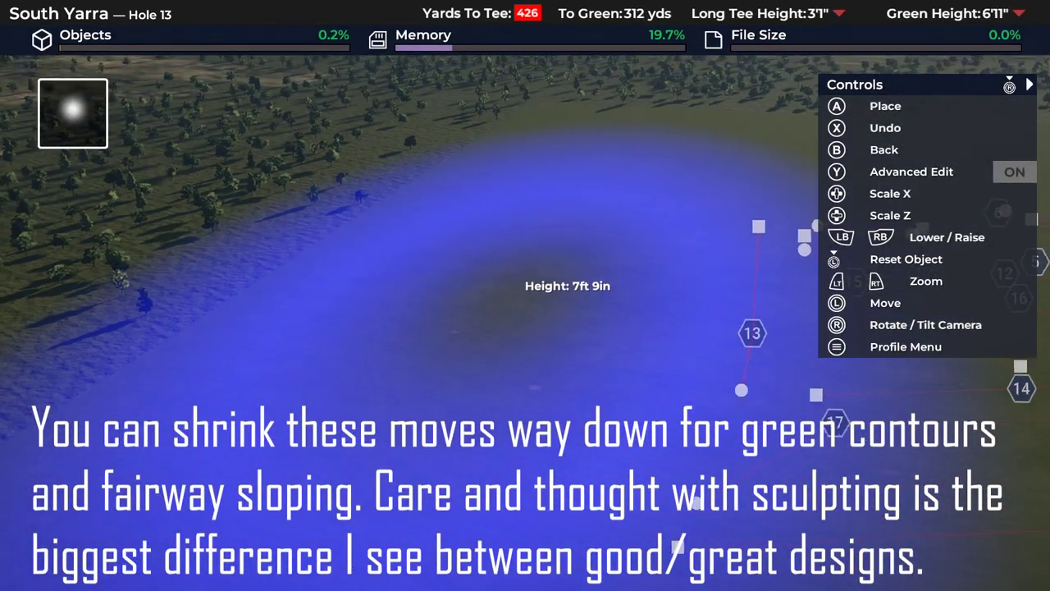
{"action": "key", "text": "Down"}
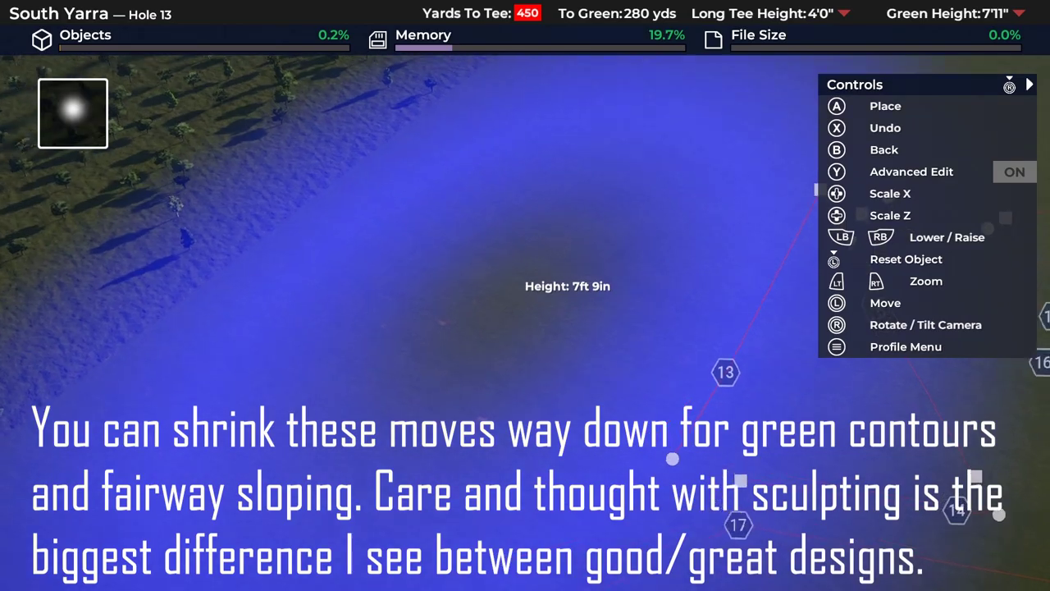
{"action": "key", "text": "a"}
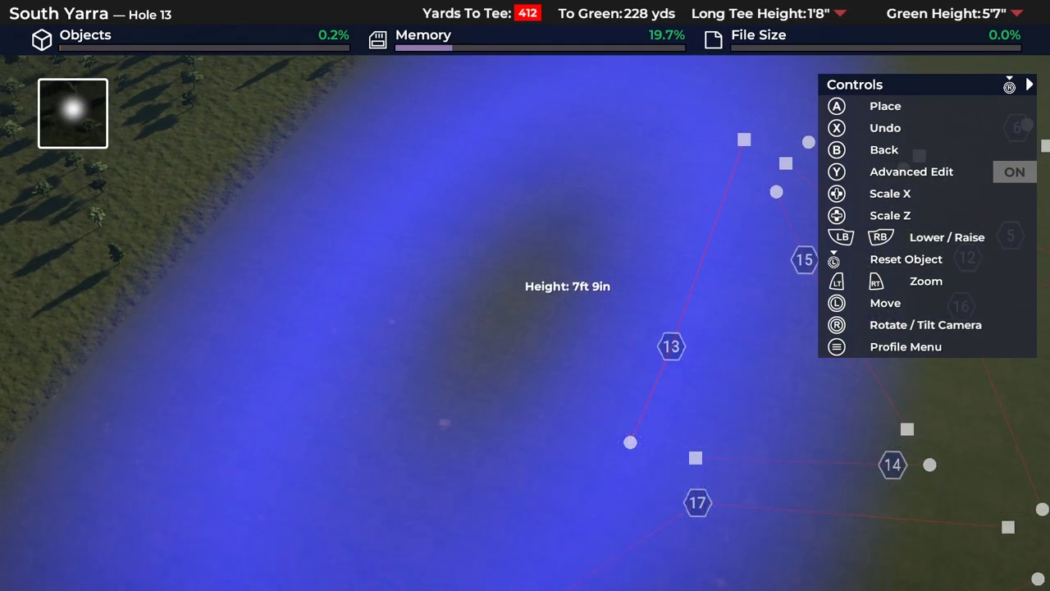
{"action": "key", "text": "Escape"}
{"action": "key", "text": "Up"}
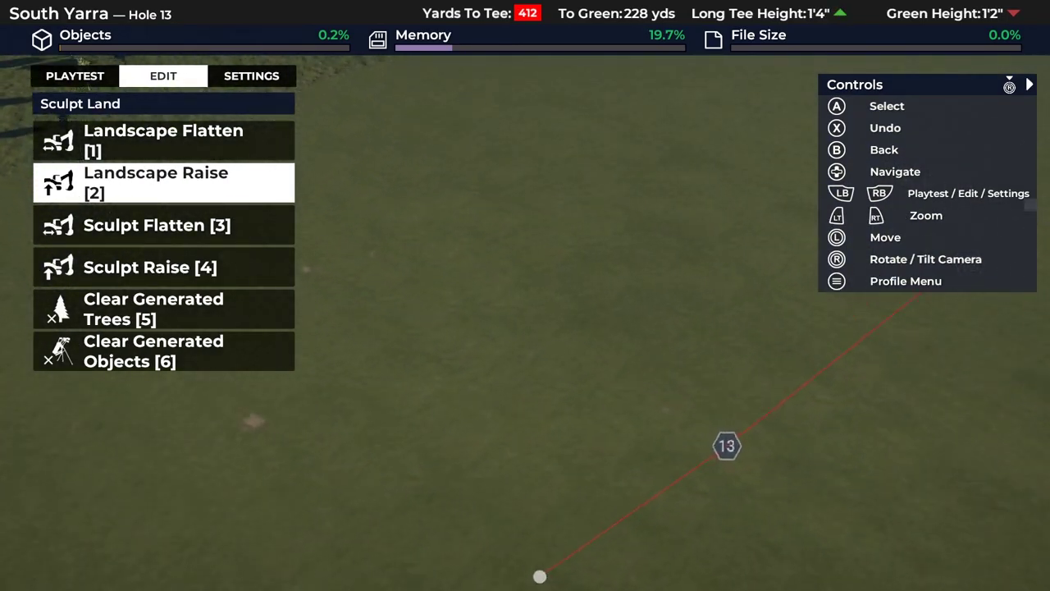
Measure hole 13 out to 284.03 yd with a -4.3 ft elevation change
{"action": "key", "text": "Up"}
{"action": "key", "text": "w"}
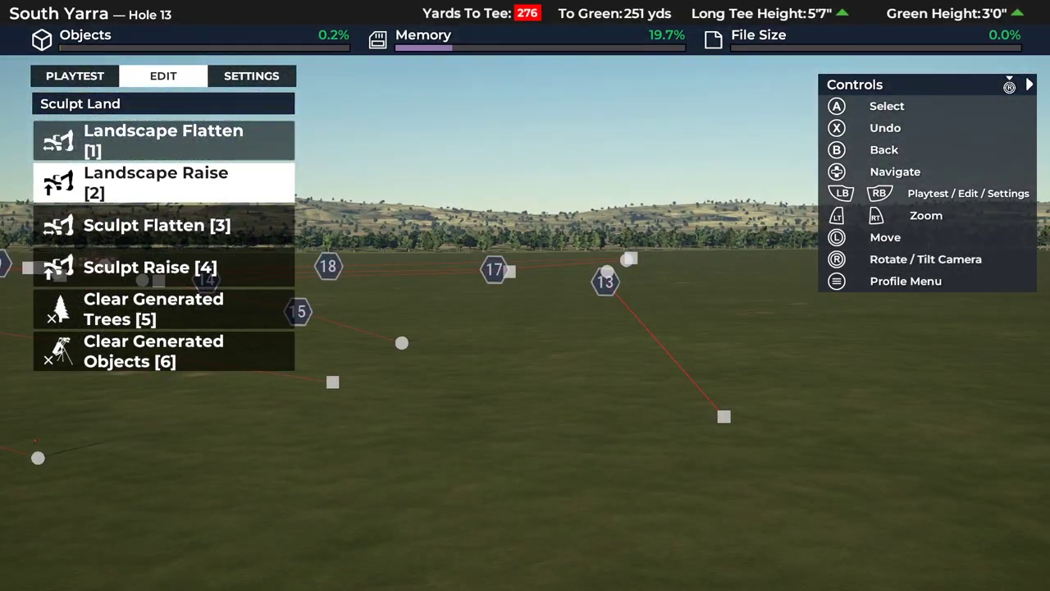
{"action": "key", "text": "e"}
{"action": "key", "text": "Down"}
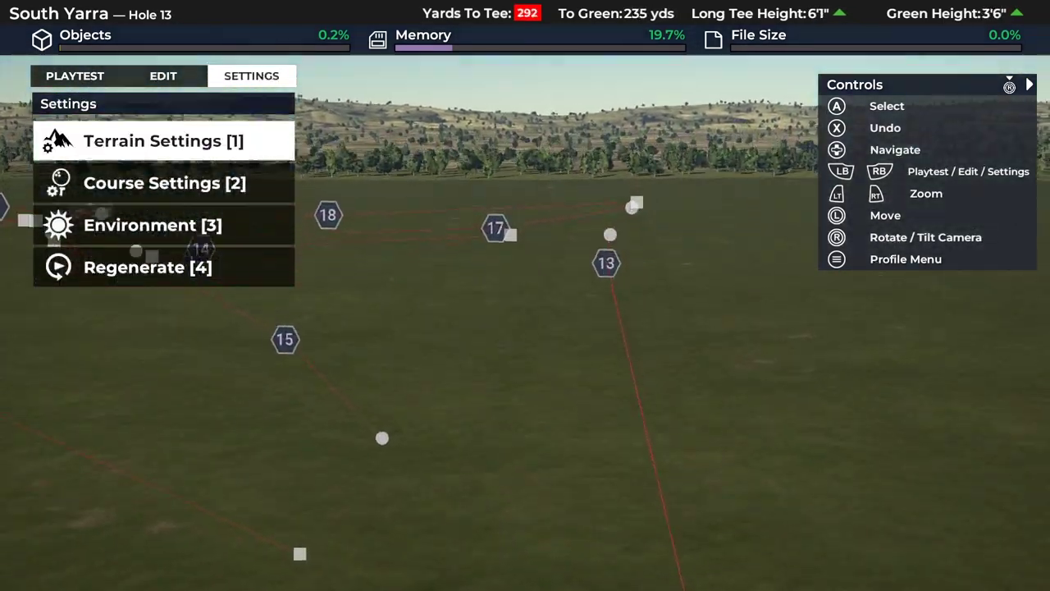
{"action": "key", "text": "q"}
{"action": "key", "text": "Down"}
{"action": "key", "text": "Down"}
{"action": "key", "text": "Down"}
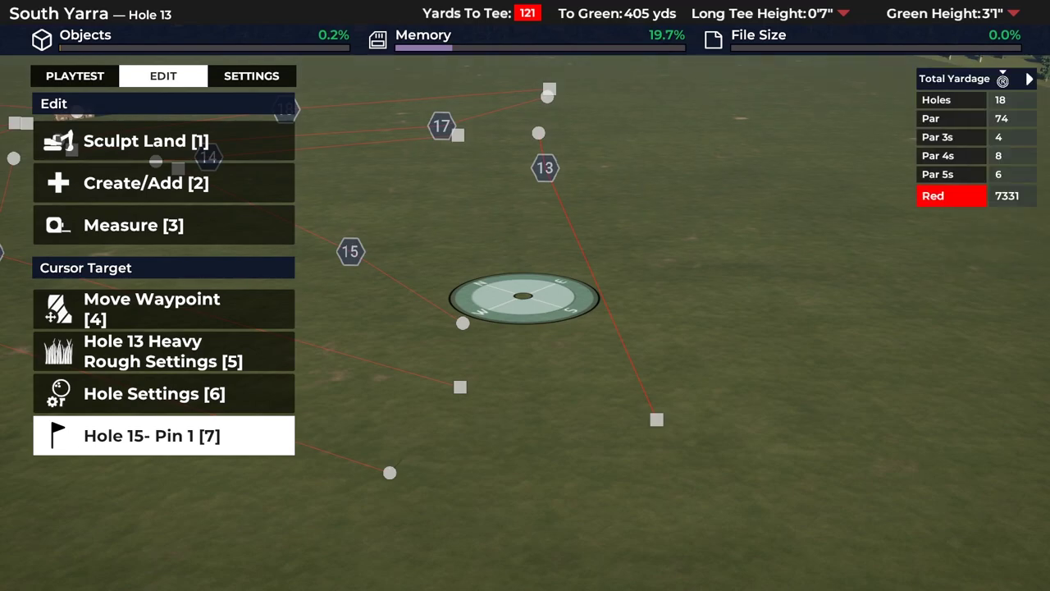
{"action": "key", "text": "Down"}
{"action": "key", "text": "Down"}
{"action": "key", "text": "Return"}
{"action": "key", "text": "Up"}
{"action": "key", "text": "w"}
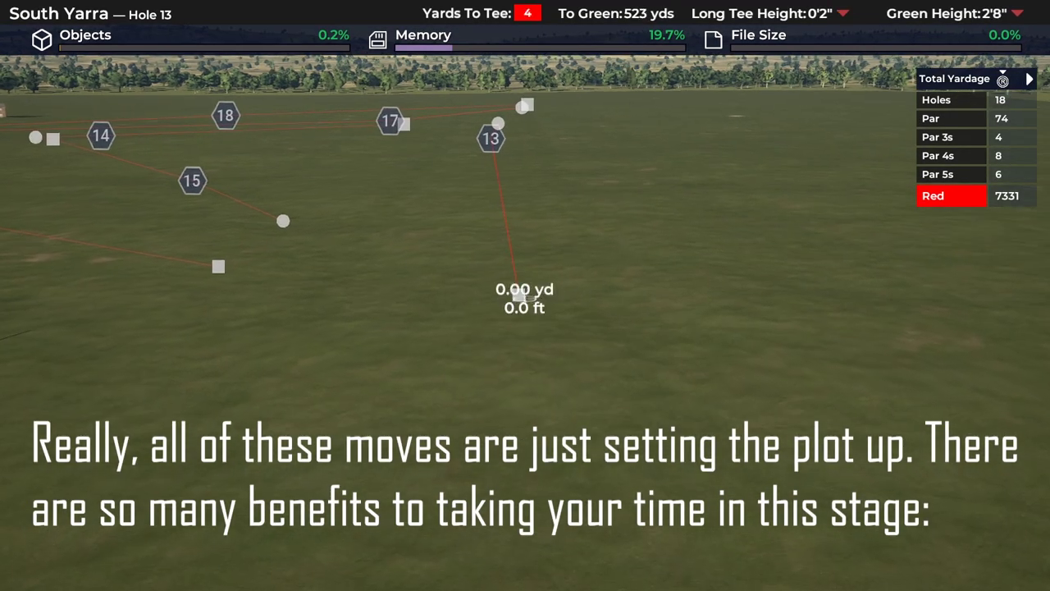
{"action": "key", "text": "w"}
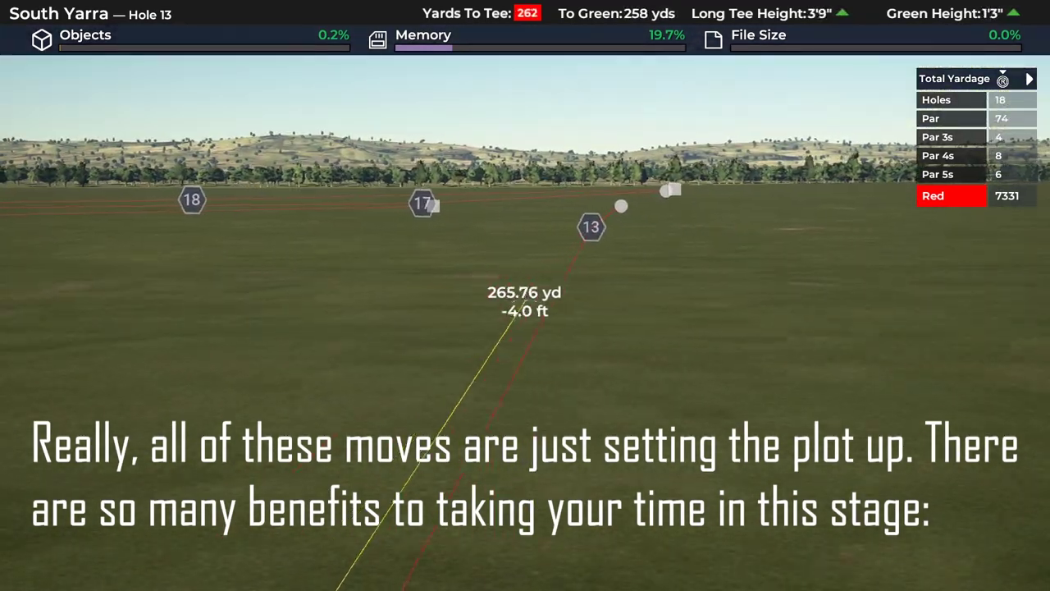
{"action": "key", "text": "w"}
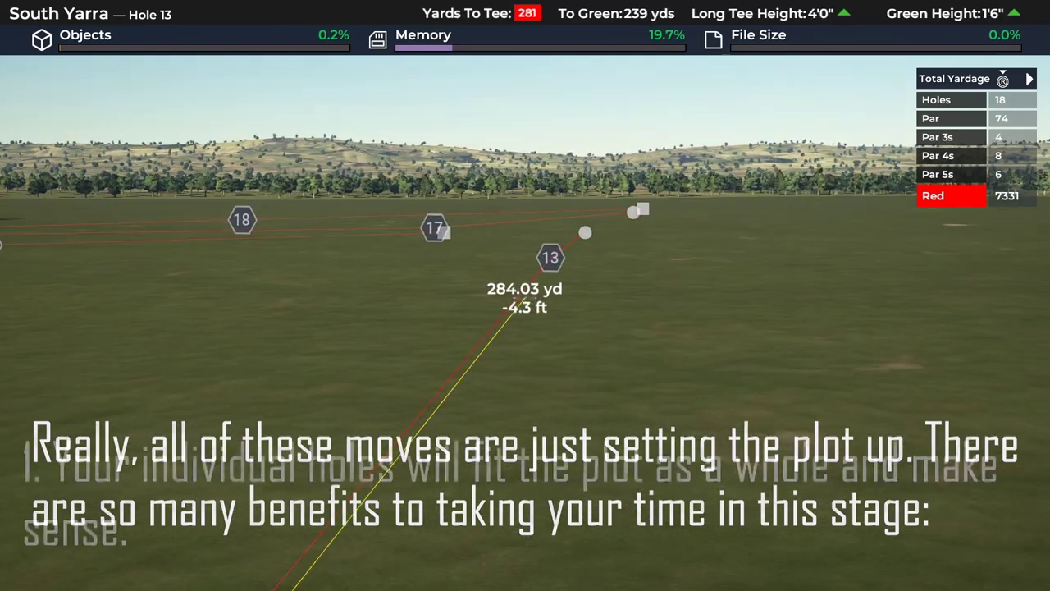
Choose a soft brush from Sculpt Land > Landscape Raise near hole 17
{"action": "key", "text": "w"}
{"action": "key", "text": "Tab"}
{"action": "key", "text": "Up"}
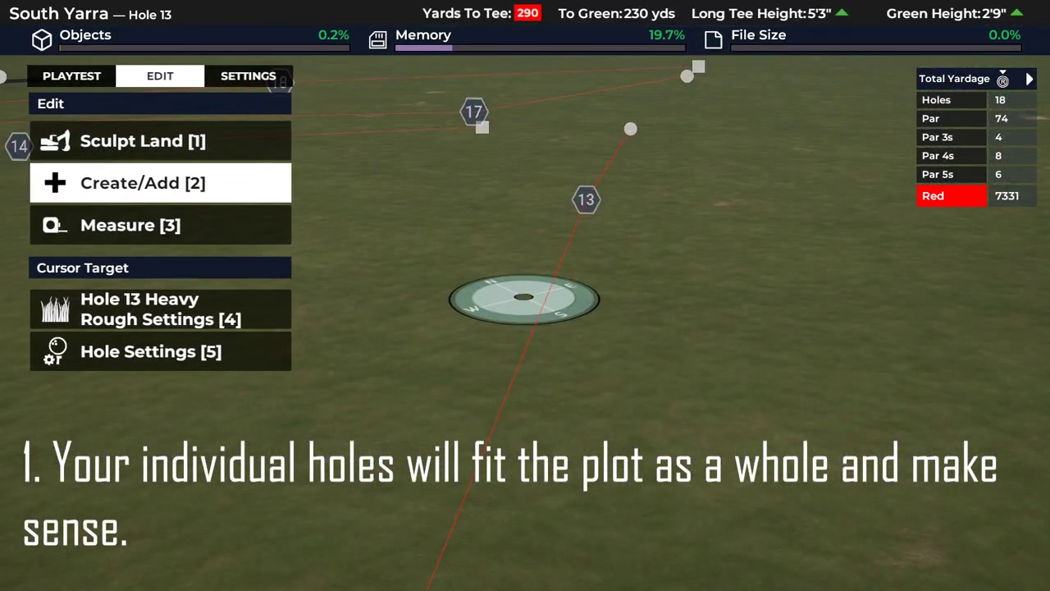
{"action": "key", "text": "Up"}
{"action": "key", "text": "Return"}
{"action": "key", "text": "Down"}
{"action": "key", "text": "Return"}
{"action": "key", "text": "Return"}
Enlarge the raise brush to 6ft 1in and sweep it over holes 17, 13 and 18
{"action": "key", "text": "w"}
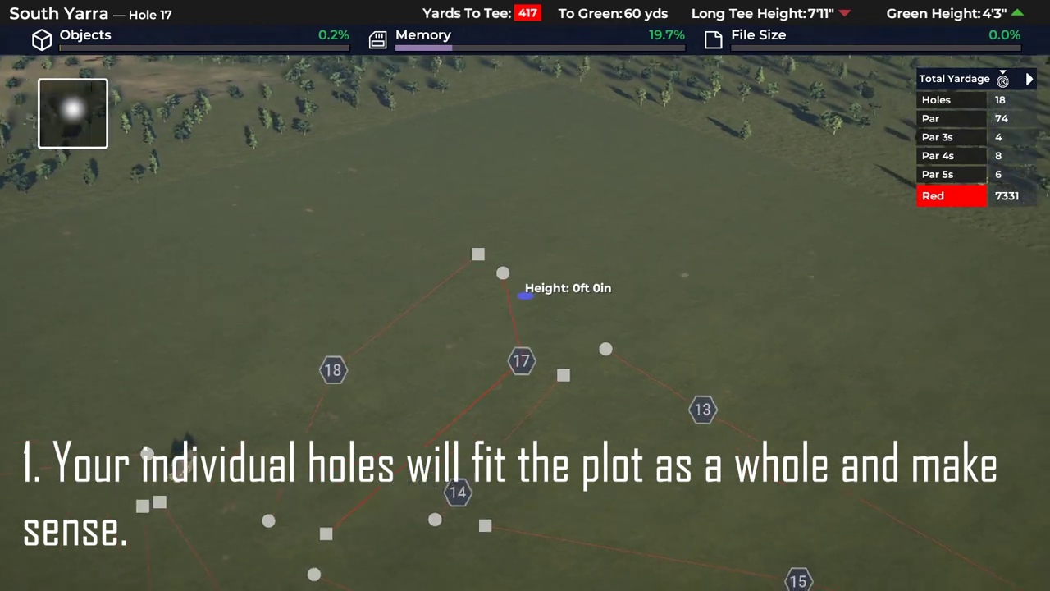
{"action": "key", "text": "w"}
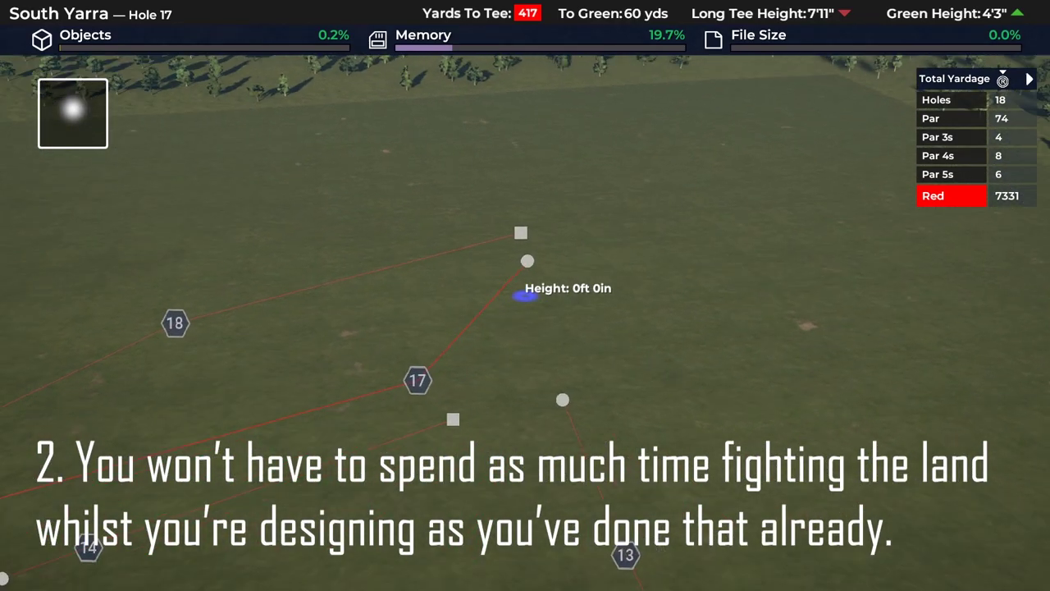
{"action": "key", "text": "q"}
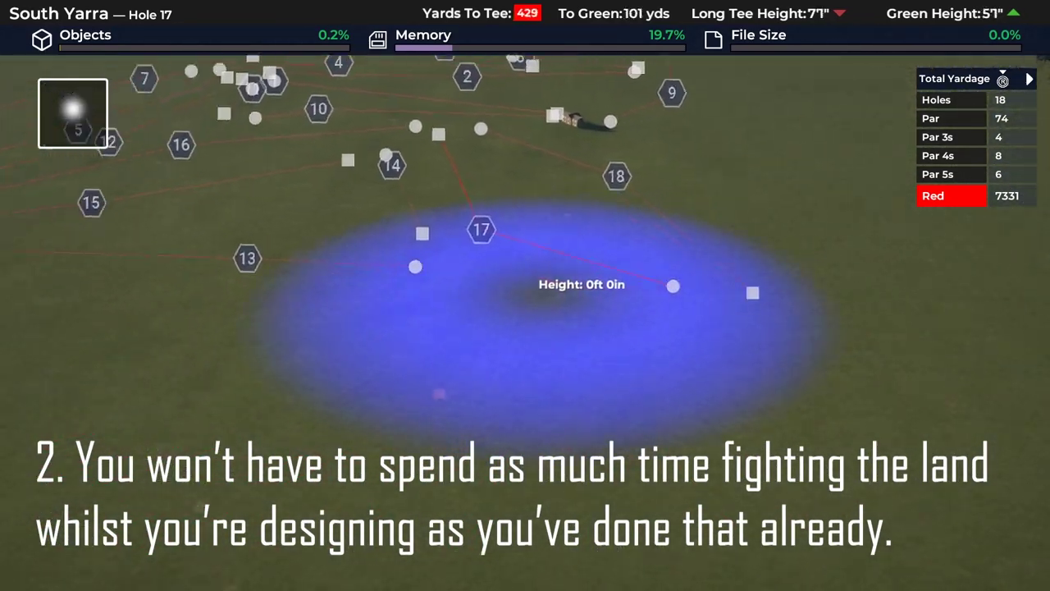
{"action": "key", "text": "w"}
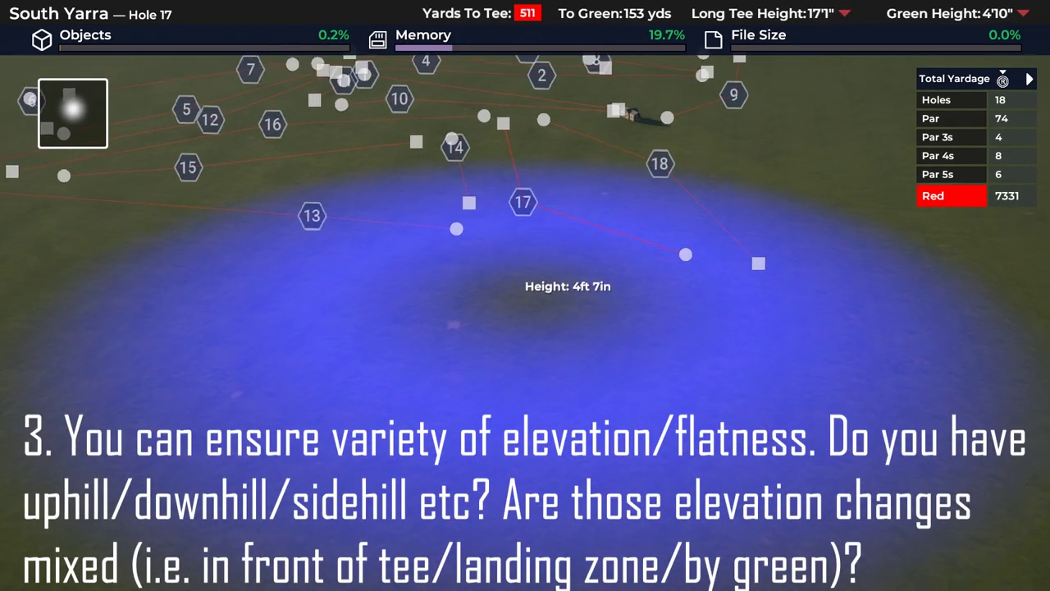
{"action": "key", "text": "s"}
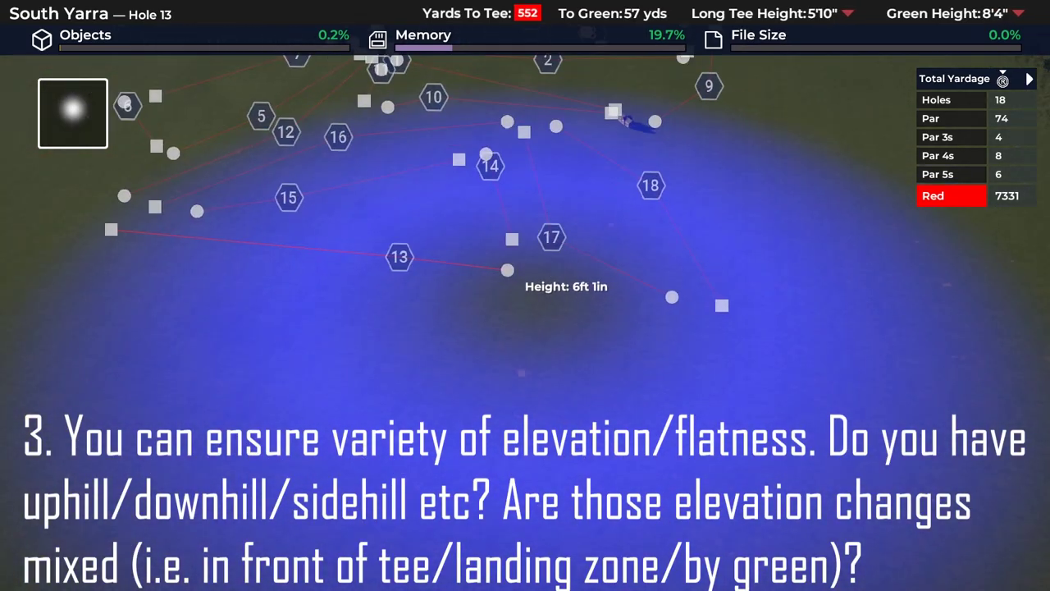
{"action": "key", "text": "w"}
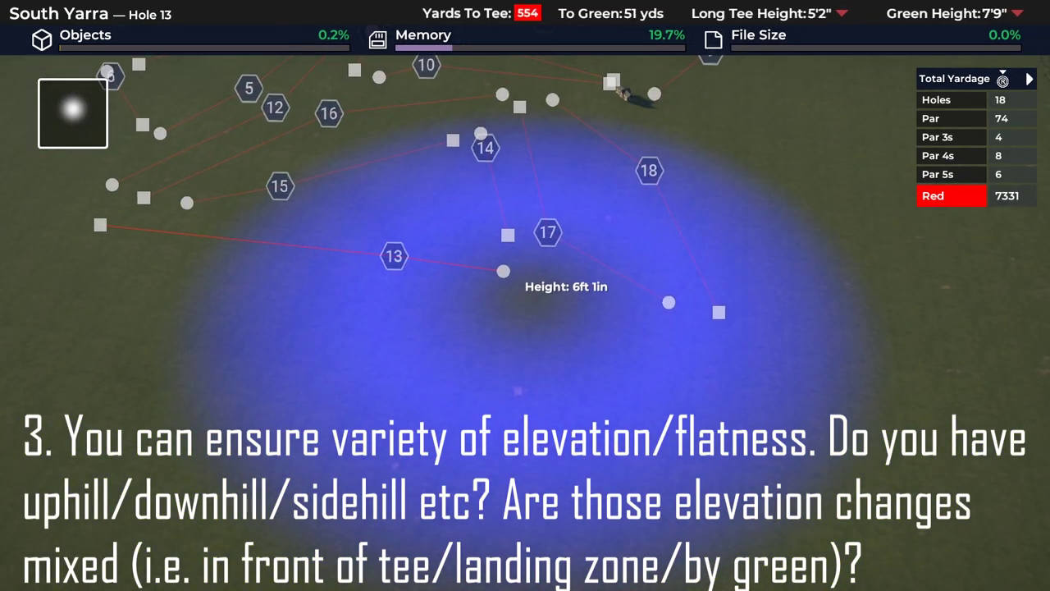
{"action": "key", "text": "d"}
{"action": "key", "text": "w"}
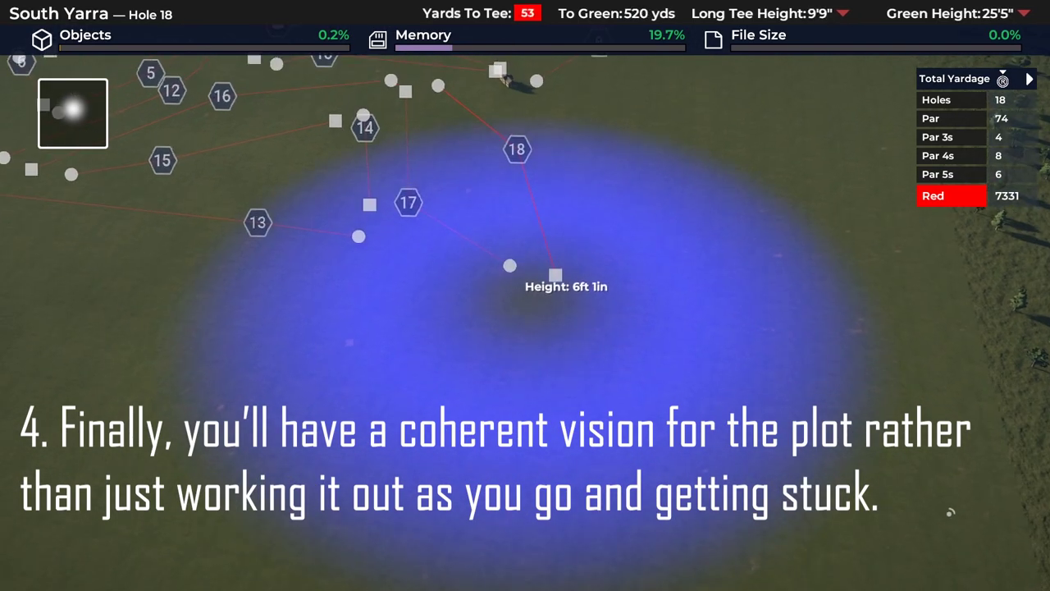
{"action": "key", "text": "Tab"}
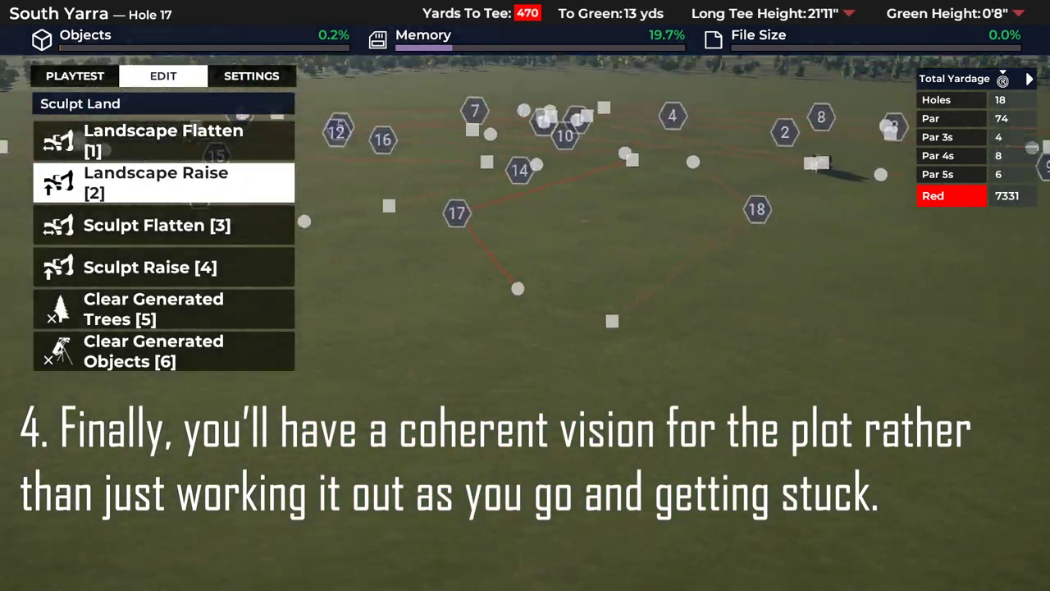
Measure hole 14 from its tee to 227.77 yd (11.1 ft drop), then start measuring at its green
{"action": "key", "text": "w"}
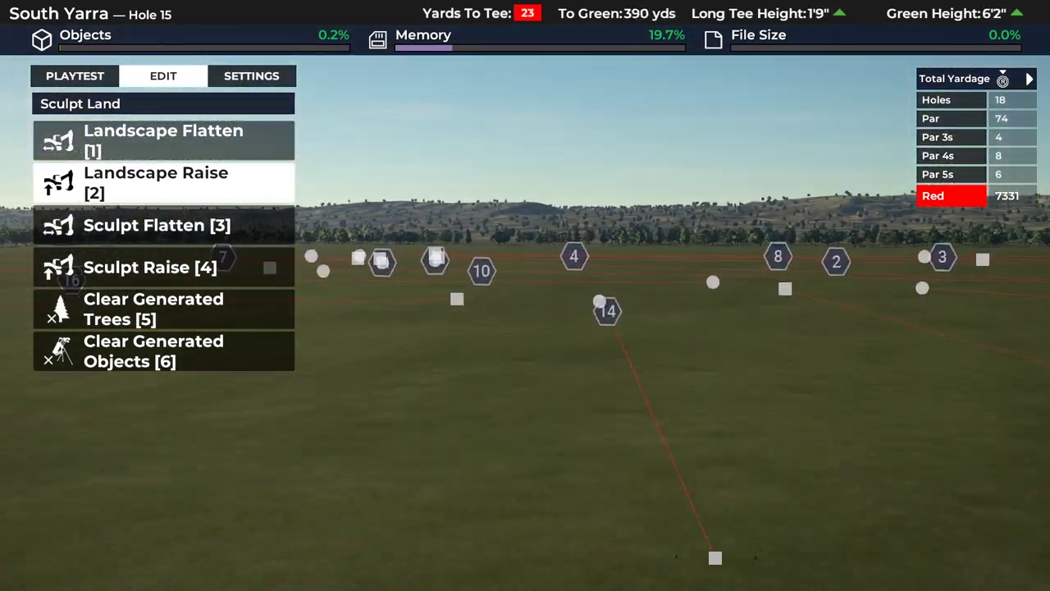
{"action": "key", "text": "Escape"}
{"action": "left_click", "coordinate": [164, 351]}
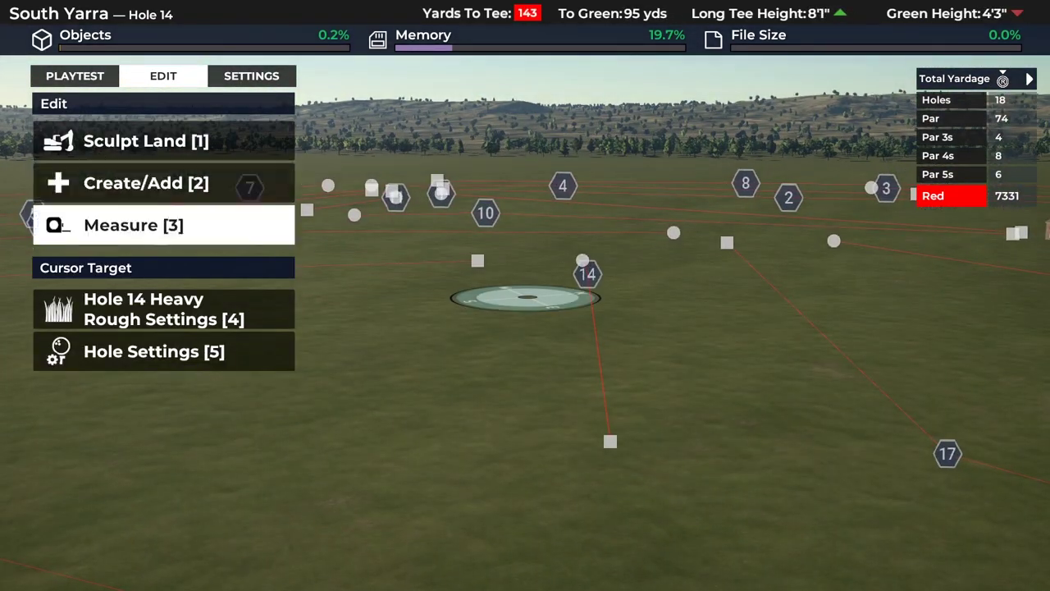
{"action": "key", "text": "Escape"}
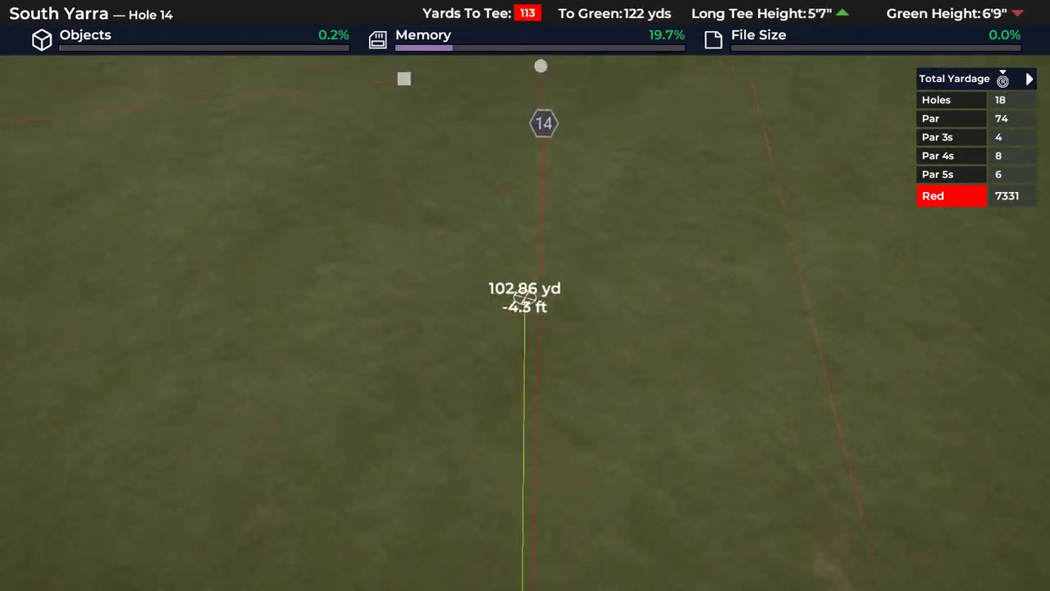
{"action": "key", "text": "w"}
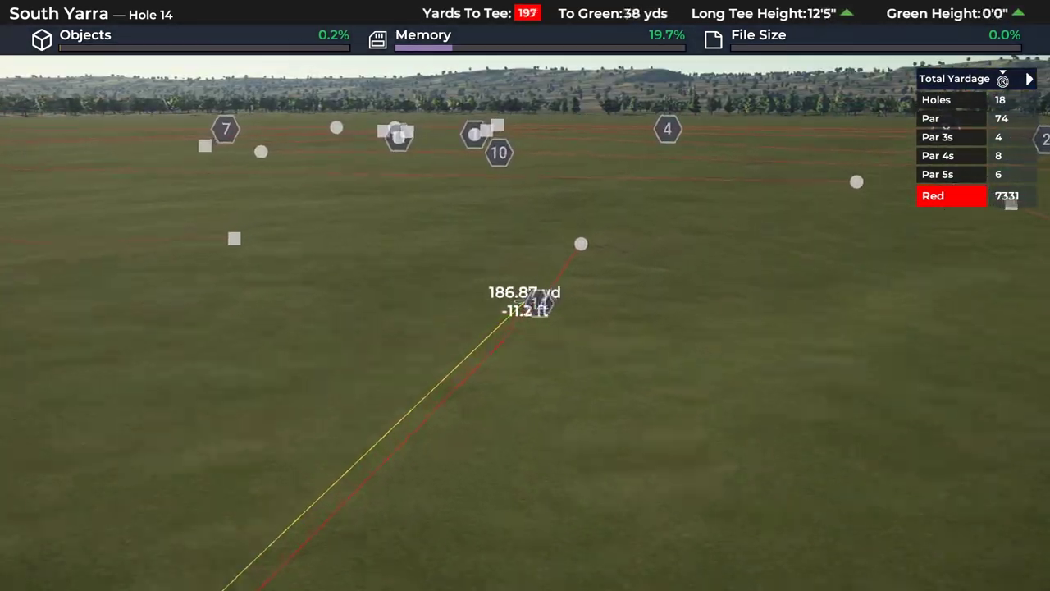
{"action": "key", "text": "Up"}
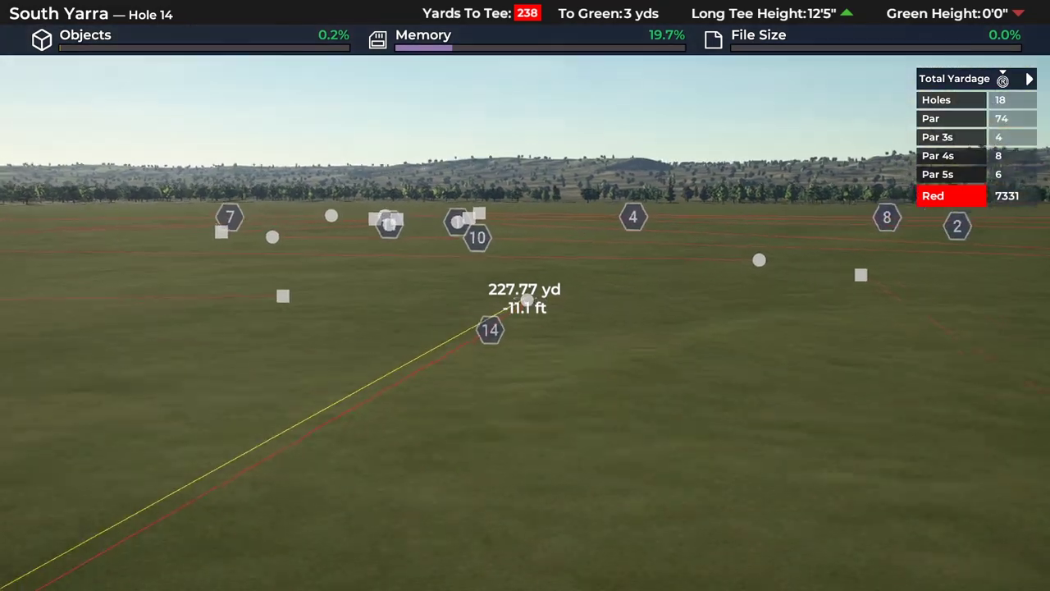
{"action": "key", "text": "Escape"}
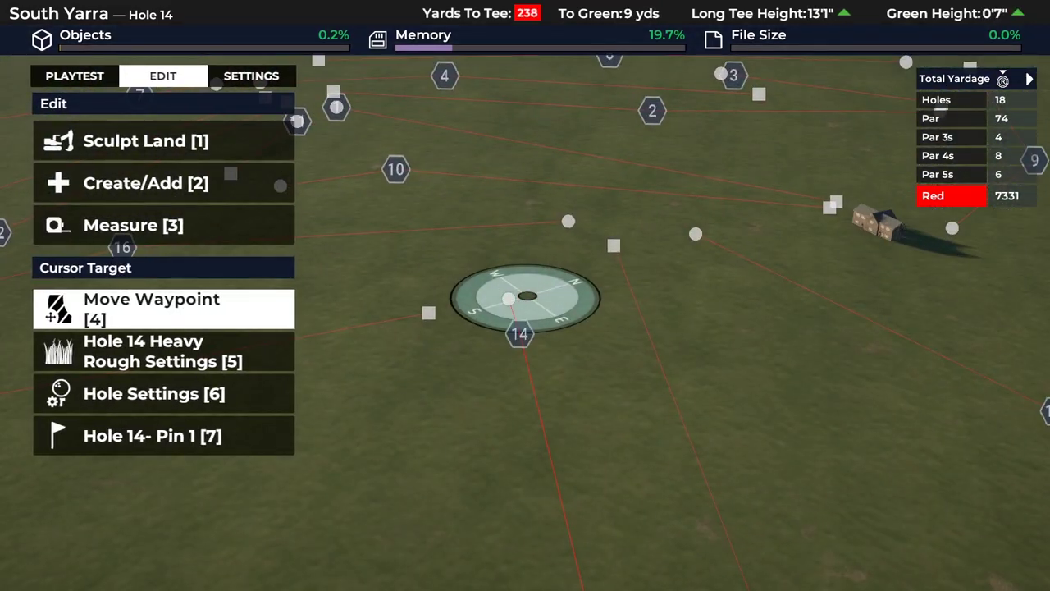
{"action": "key", "text": "Return"}
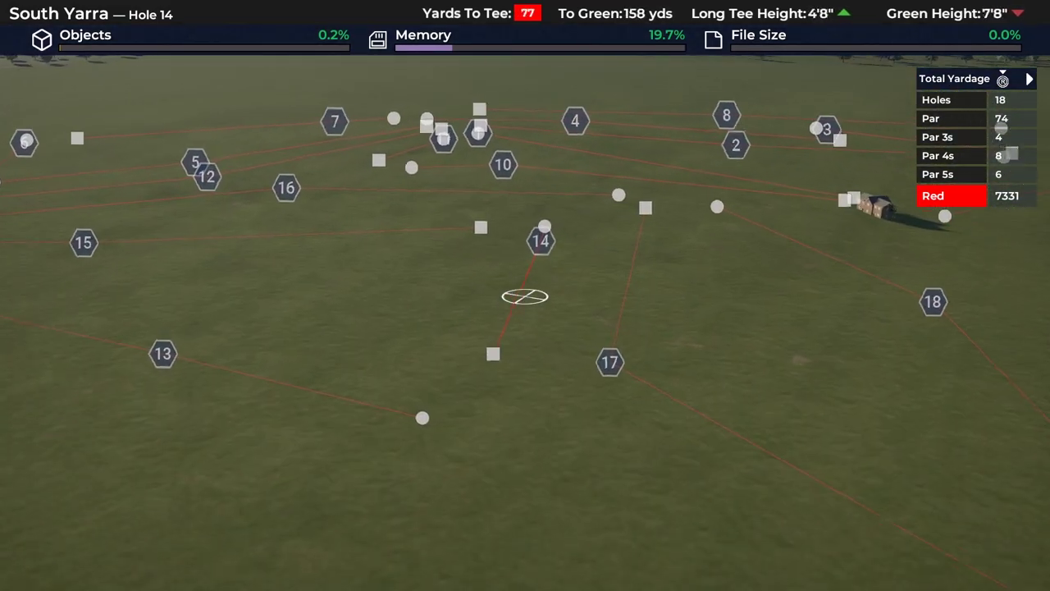